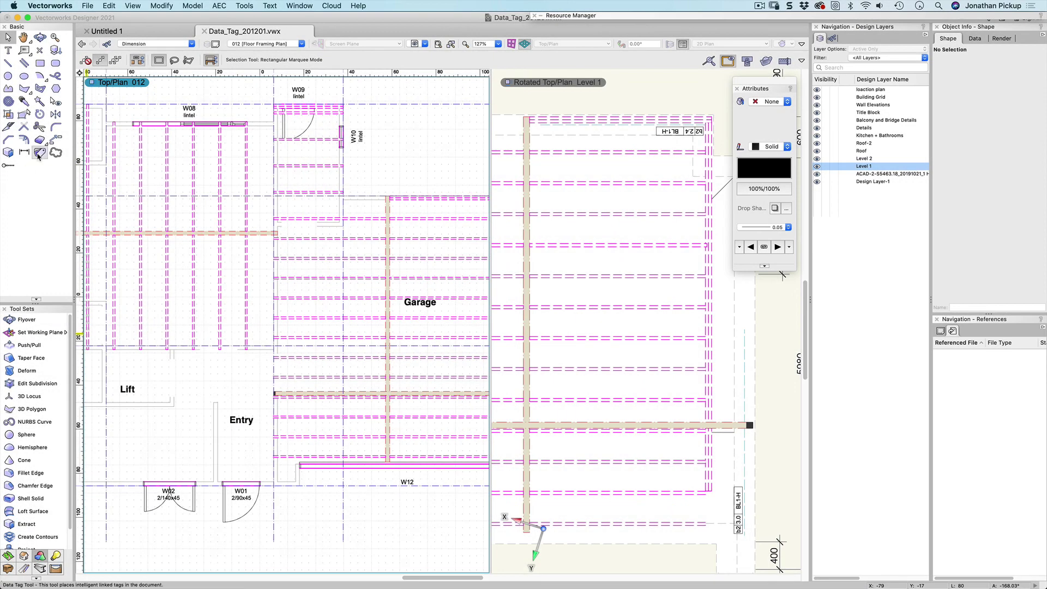
Show the Dims/Notes tool set and enlarge its palette to bring the Data Tag tool into view.
{"action": "left_click", "coordinate": [40, 154]}
{"action": "left_click", "coordinate": [23, 569]}
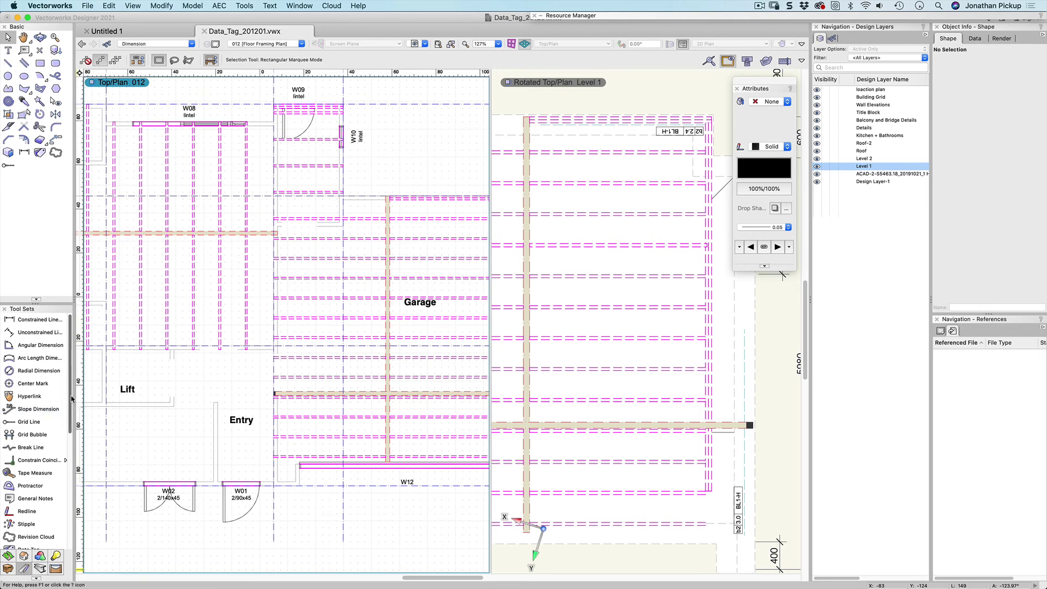
{"action": "scroll", "coordinate": [14, 415], "scroll_direction": "down", "scroll_amount": 6}
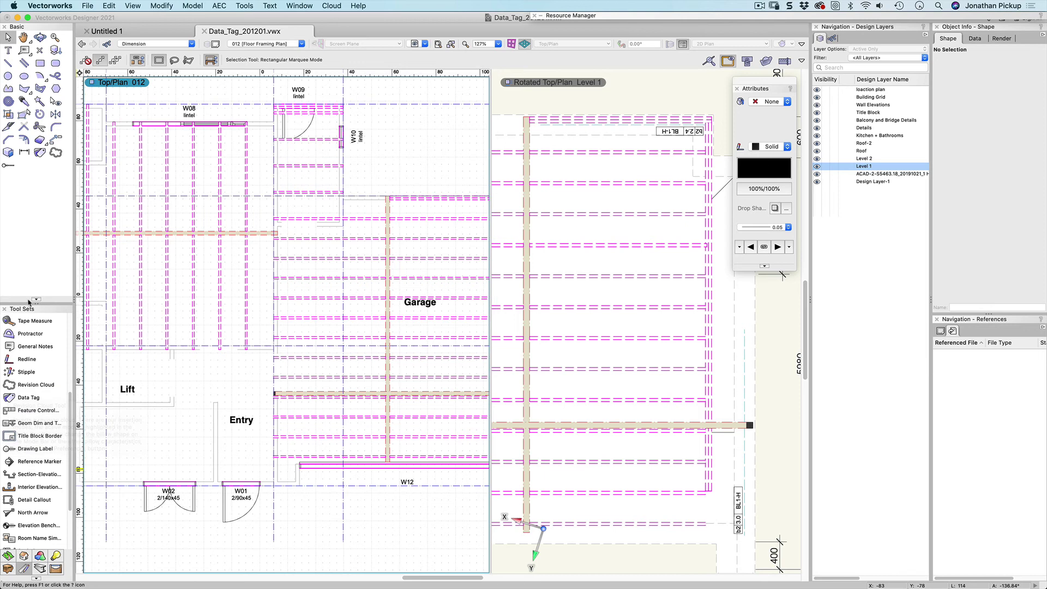
{"action": "left_click_drag", "start_coordinate": [27, 304], "coordinate": [34, 176]}
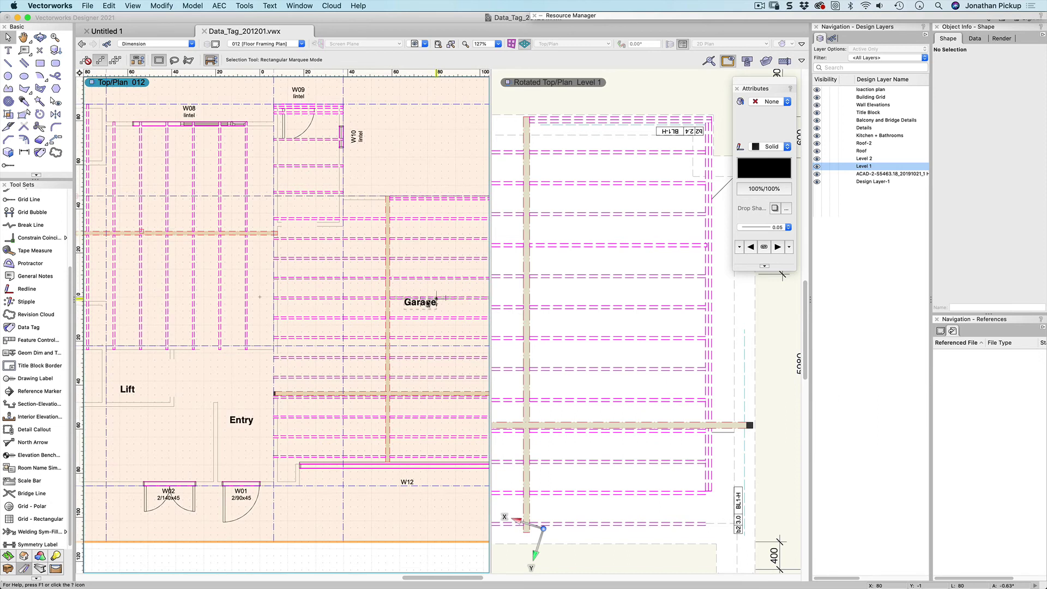
Select the vertical steel beam in the Level 1 design layer view and examine its structural properties and Member ID.
{"action": "double_click", "coordinate": [548, 235]}
{"action": "left_click", "coordinate": [540, 212]}
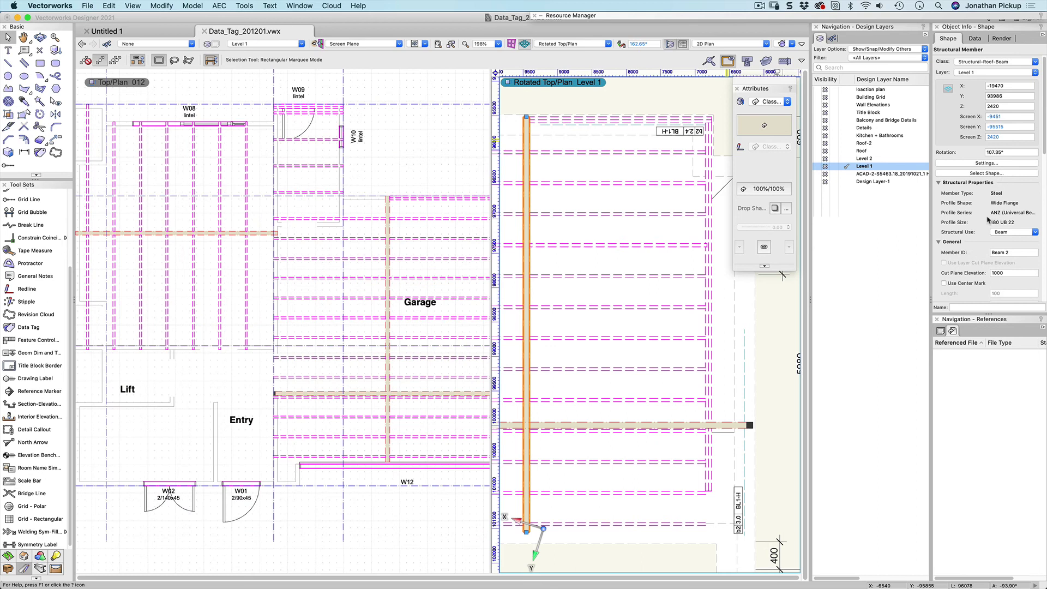
{"action": "scroll", "coordinate": [1014, 191], "scroll_direction": "down", "scroll_amount": 3}
{"action": "left_click", "coordinate": [1015, 212]}
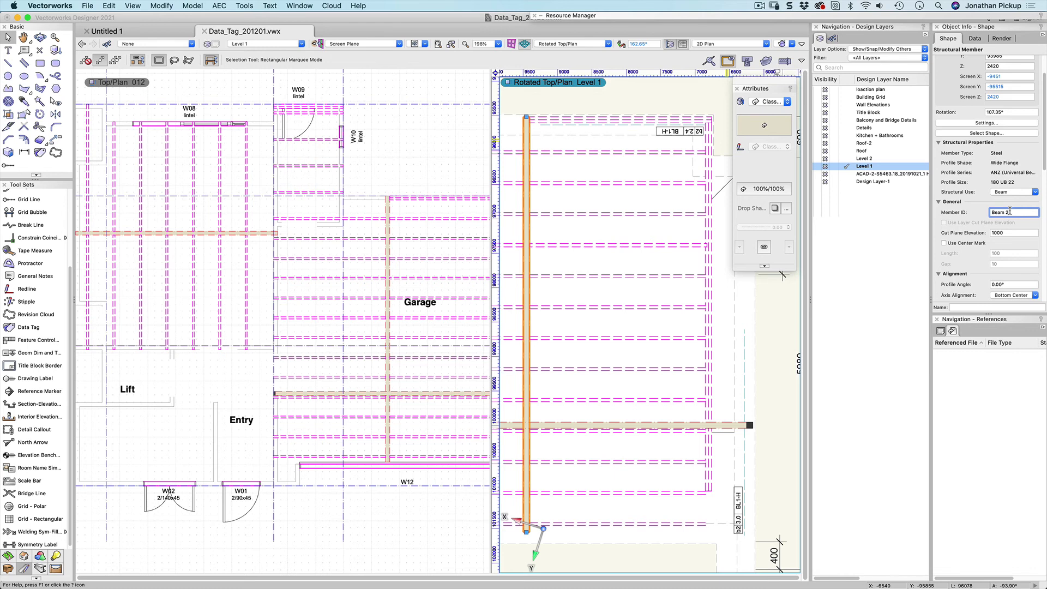
View sheet layer 010 [Lower Level Framing Plan] in the sheet pane, and return to sheet 012 [Floor Framing Plan].
{"action": "left_click", "coordinate": [126, 217]}
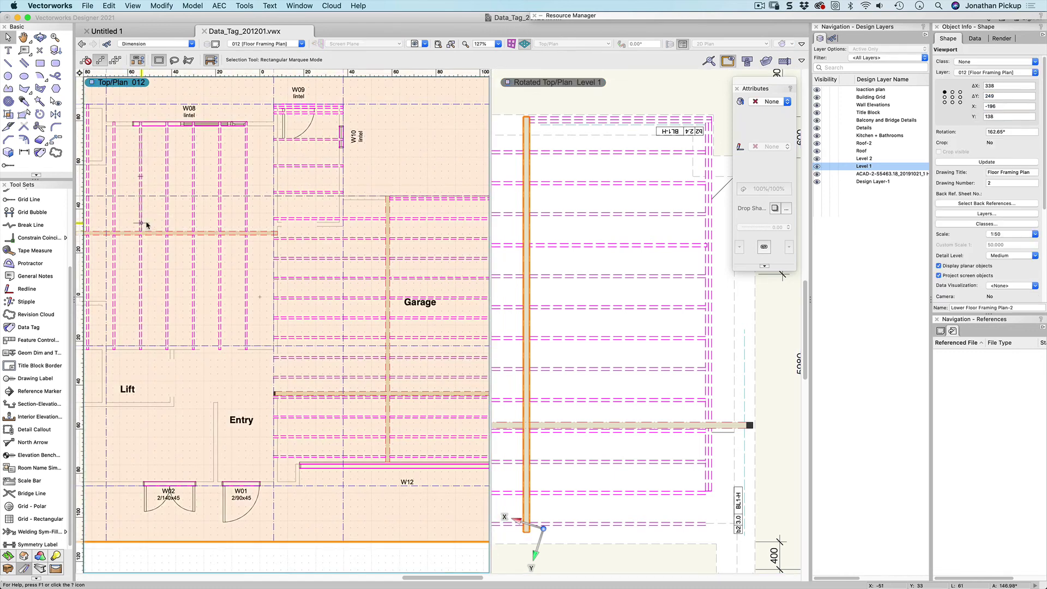
{"action": "left_click", "coordinate": [292, 44]}
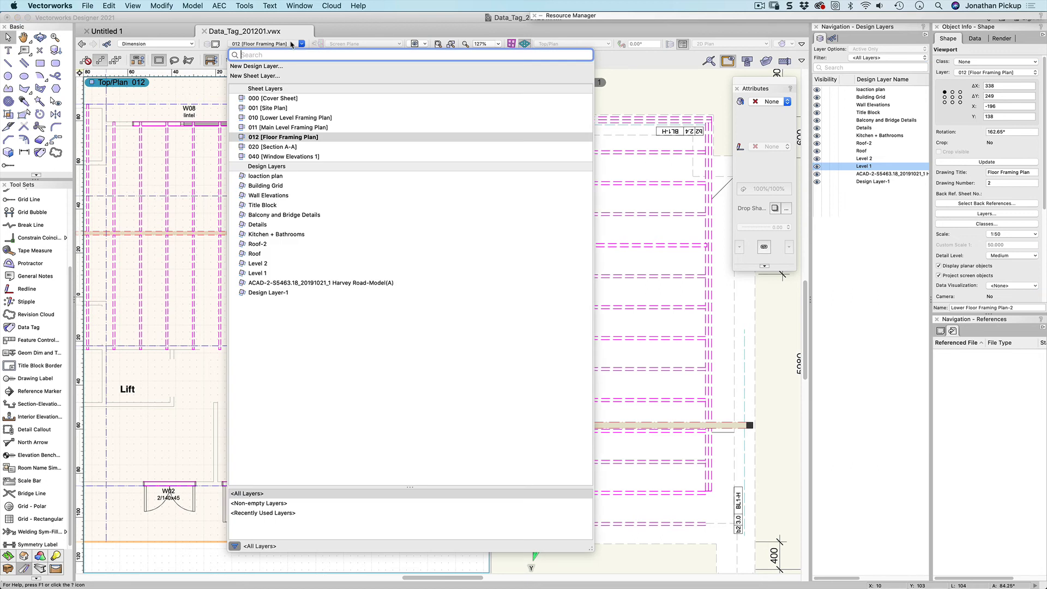
{"action": "left_click", "coordinate": [290, 117]}
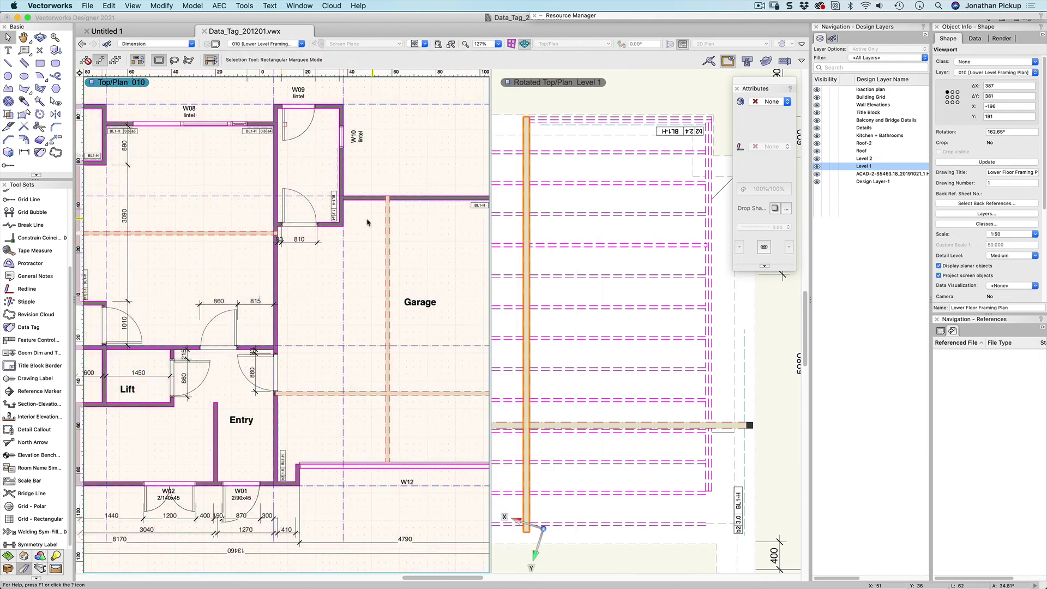
{"action": "key", "text": "super+Down"}
{"action": "key", "text": "super+Down"}
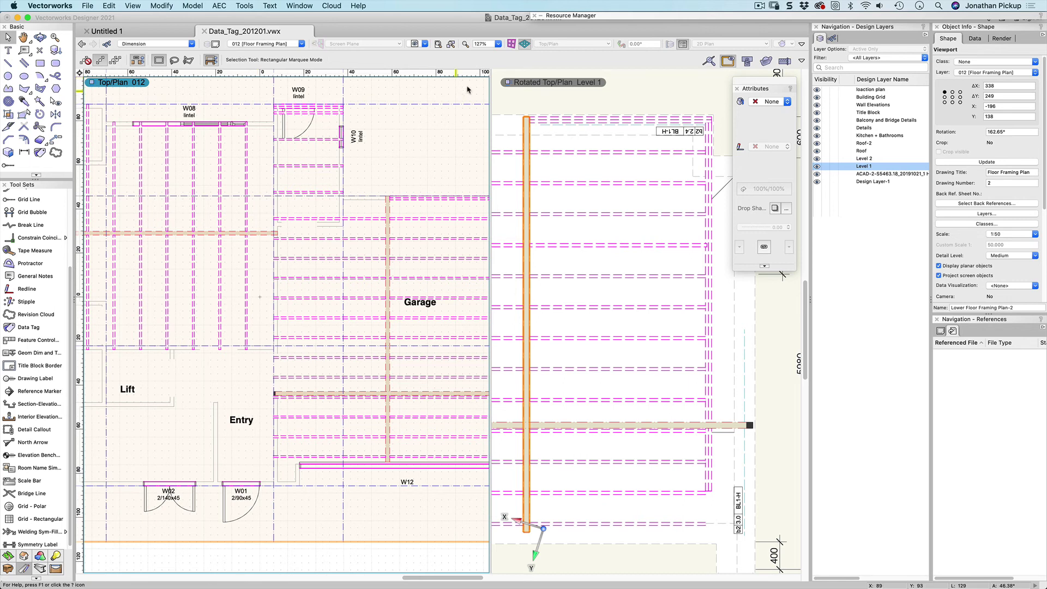
Delete the JP_Beam Tag resource from the Data Tag Styles folder of Data_Tag_201201.vwx.
{"action": "double_click", "coordinate": [512, 102]}
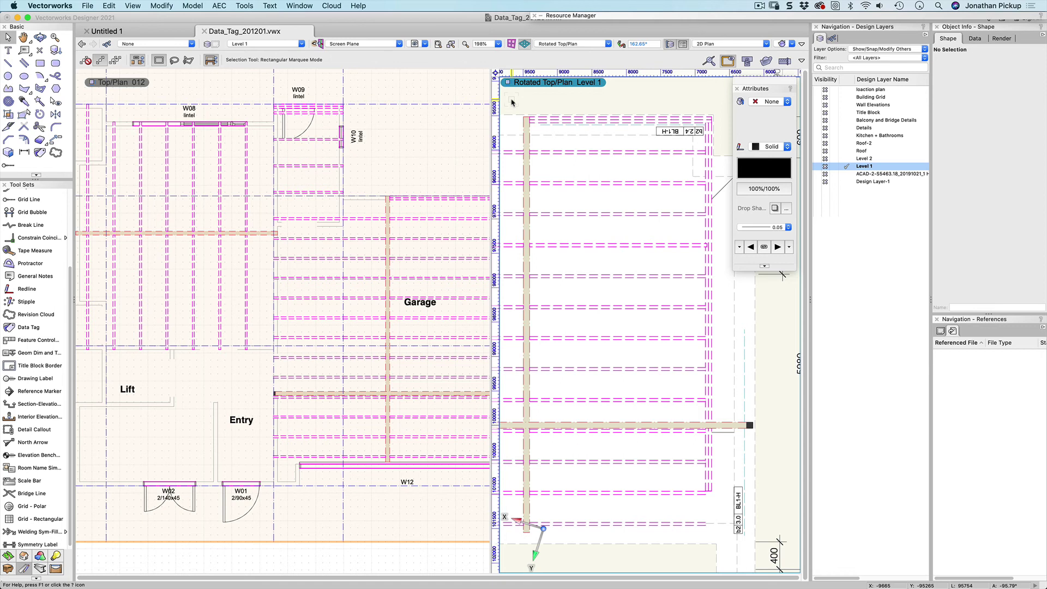
{"action": "mouse_move", "coordinate": [613, 15]}
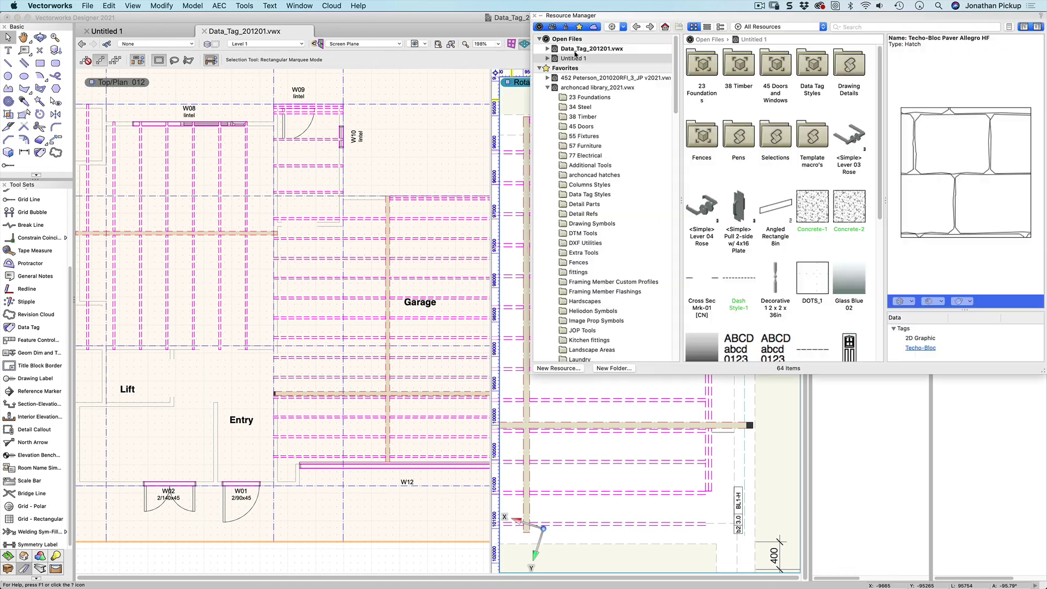
{"action": "left_click", "coordinate": [548, 49]}
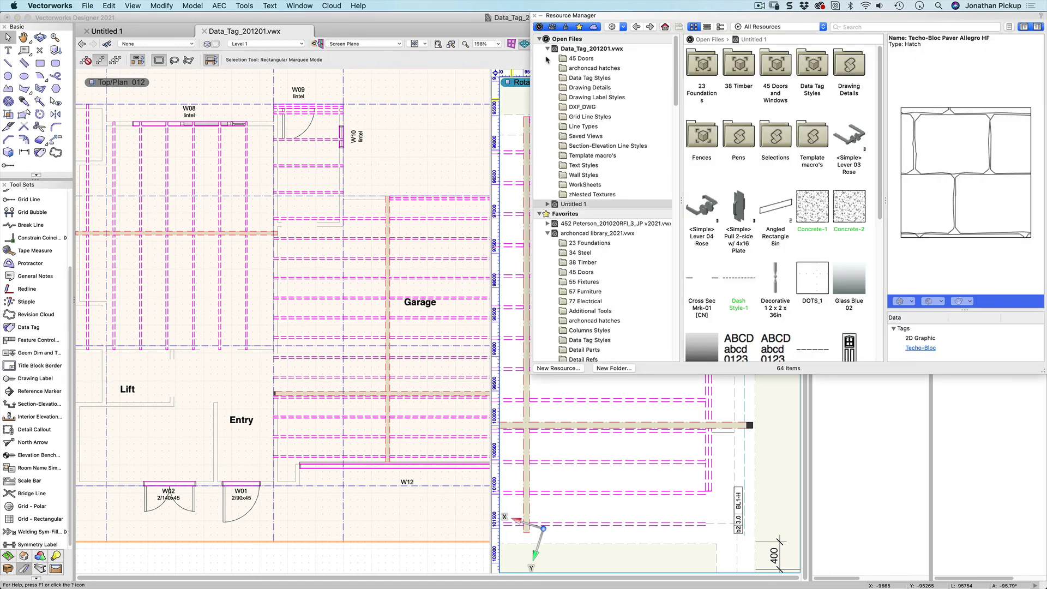
{"action": "left_click", "coordinate": [594, 80]}
{"action": "left_click", "coordinate": [702, 82]}
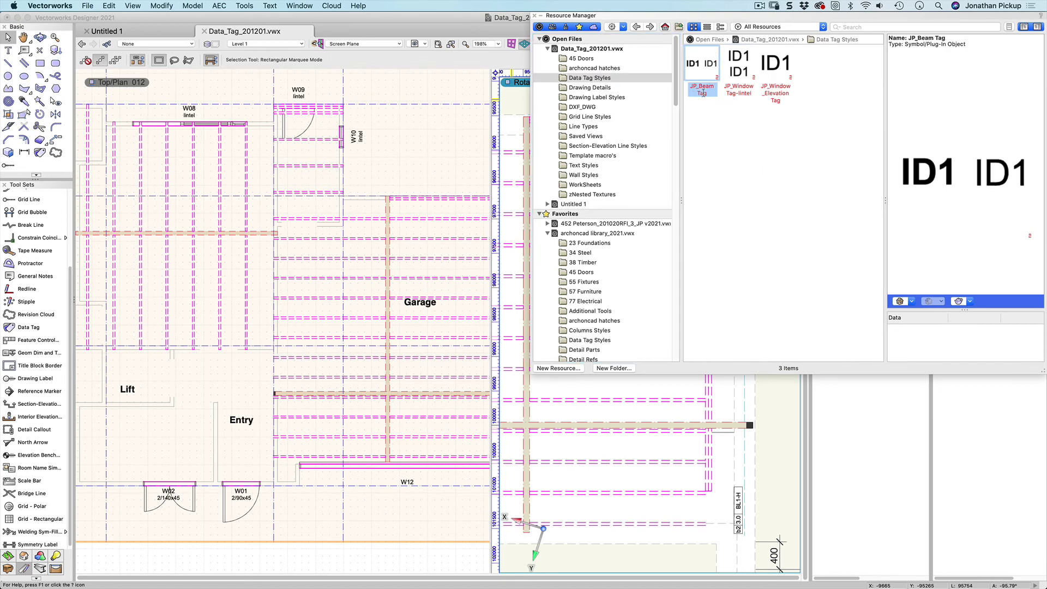
{"action": "key", "text": "Delete"}
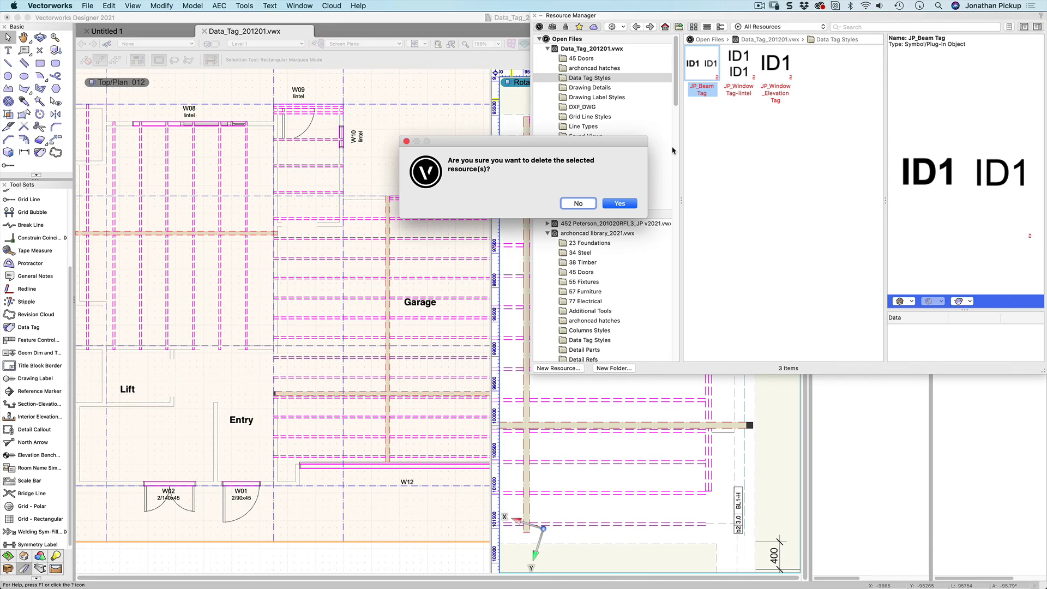
{"action": "left_click", "coordinate": [617, 209]}
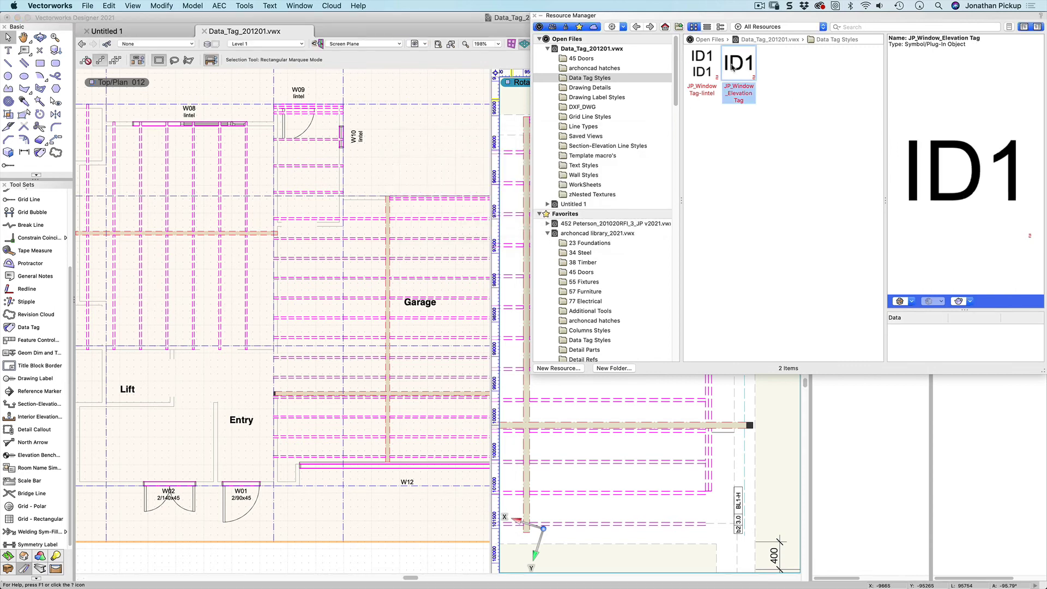
Examine the JP_Window Tag-lintel style and browse the Vectorworks Libraries' Object Styles for the Architecture data tags.
{"action": "left_click", "coordinate": [707, 70]}
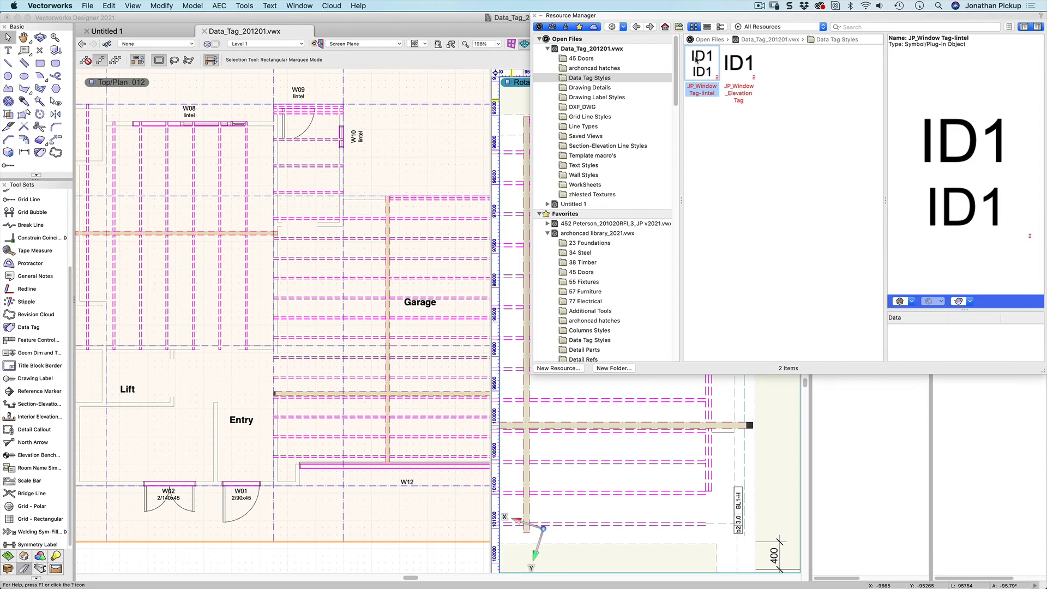
{"action": "left_click", "coordinate": [548, 234]}
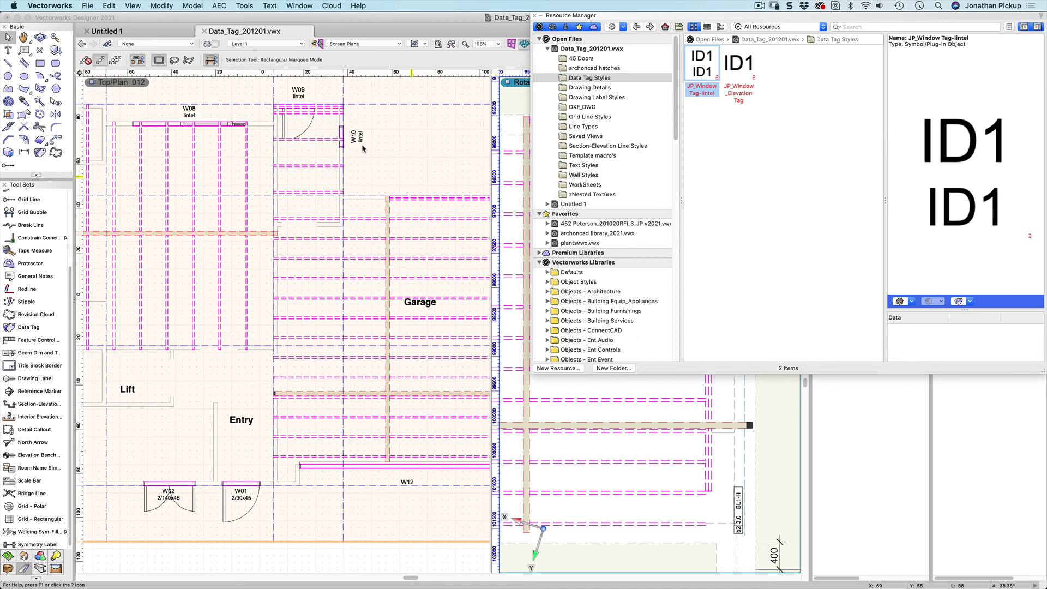
{"action": "double_click", "coordinate": [630, 16]}
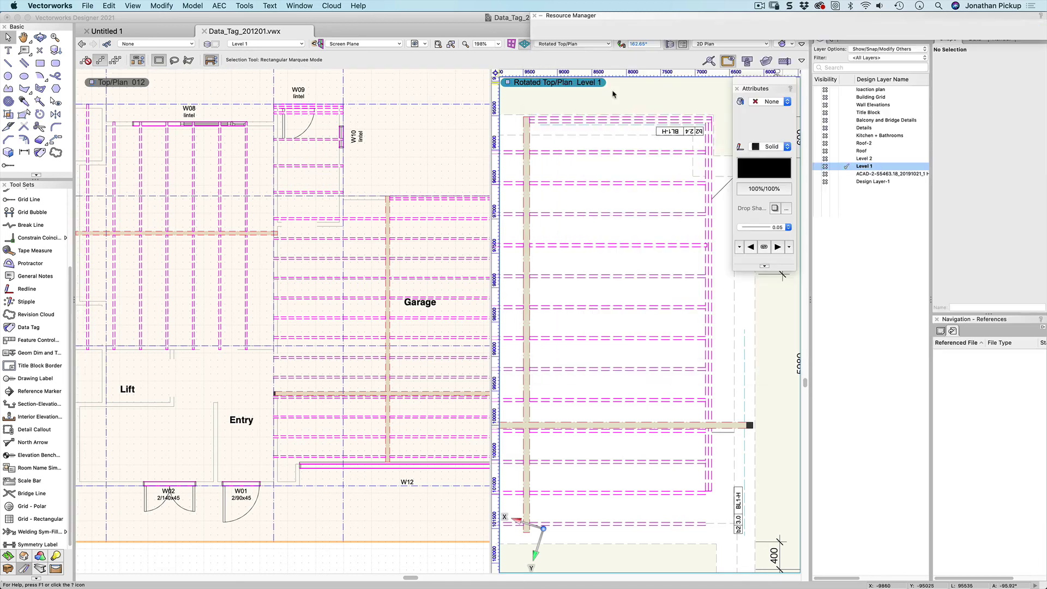
{"action": "double_click", "coordinate": [630, 15]}
{"action": "scroll", "coordinate": [626, 170], "scroll_direction": "down", "scroll_amount": 3}
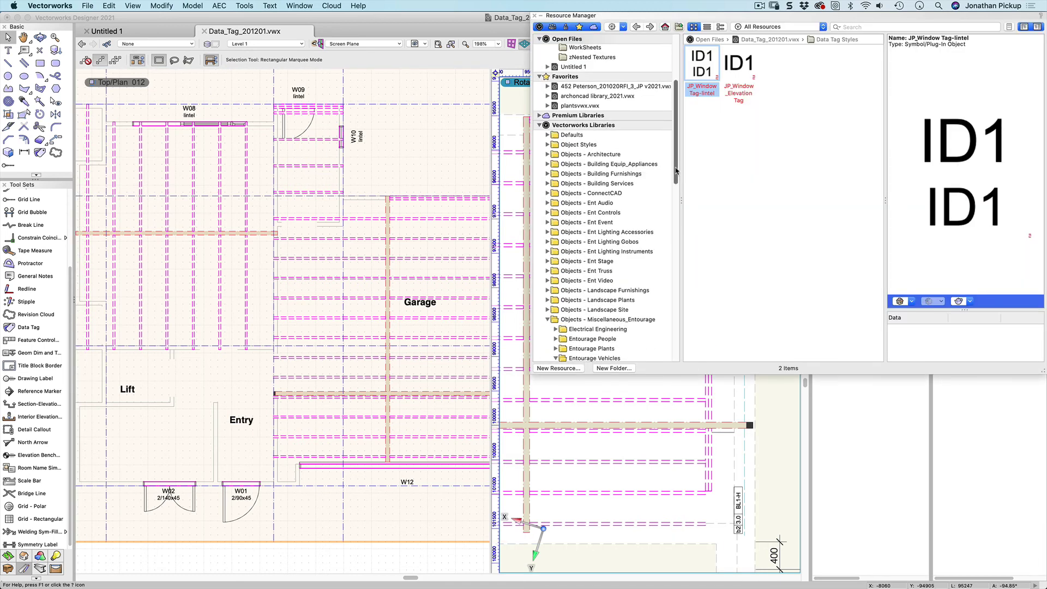
{"action": "left_click", "coordinate": [548, 146]}
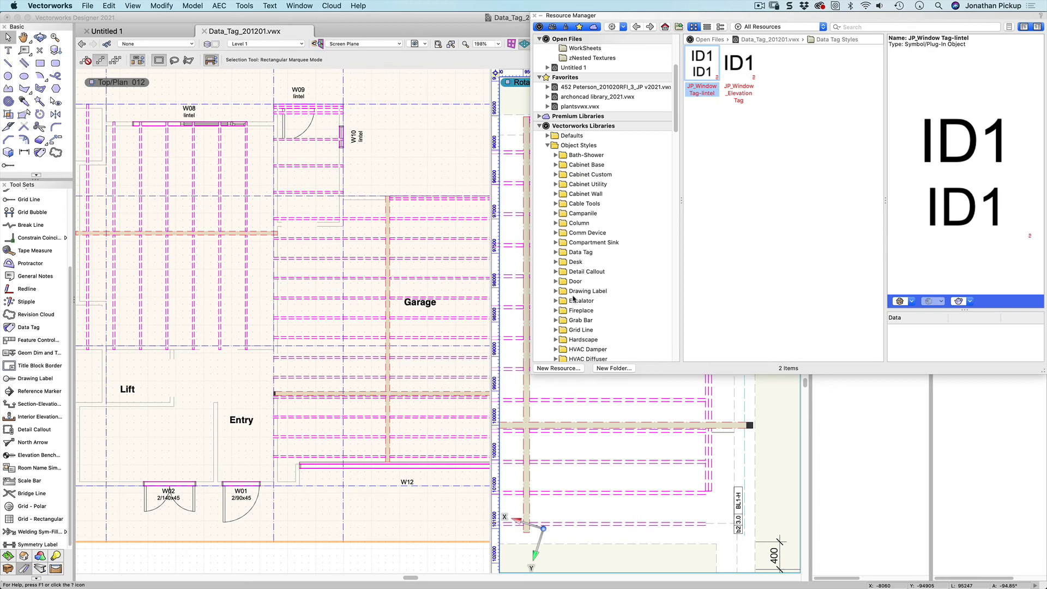
{"action": "left_click", "coordinate": [556, 252]}
{"action": "left_click", "coordinate": [565, 262]}
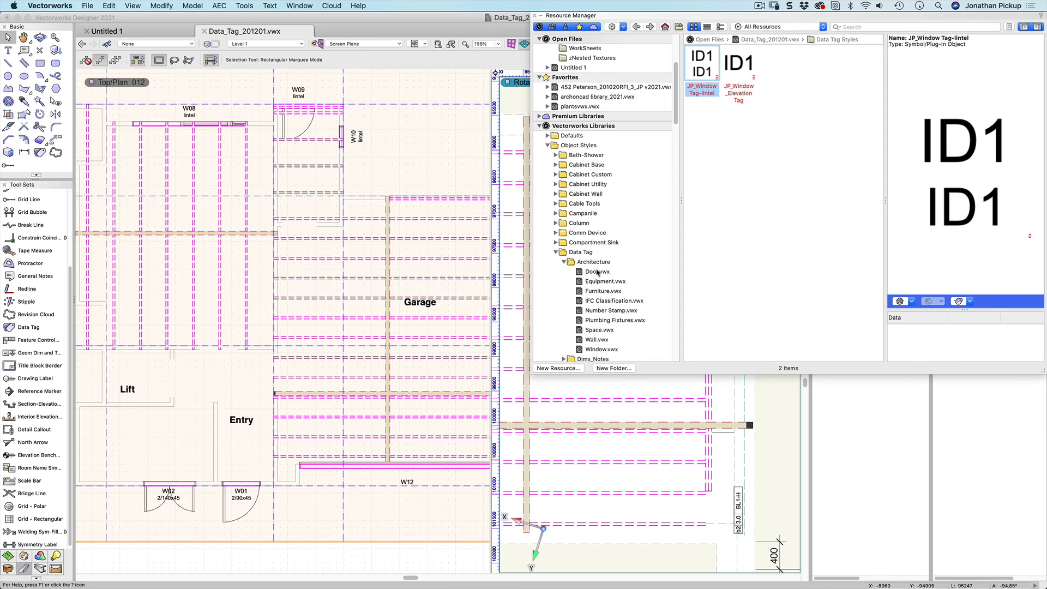
Duplicate the JP_Window Tag-lintel data tag style under the name JP_Structural_Member.
{"action": "right_click", "coordinate": [701, 65]}
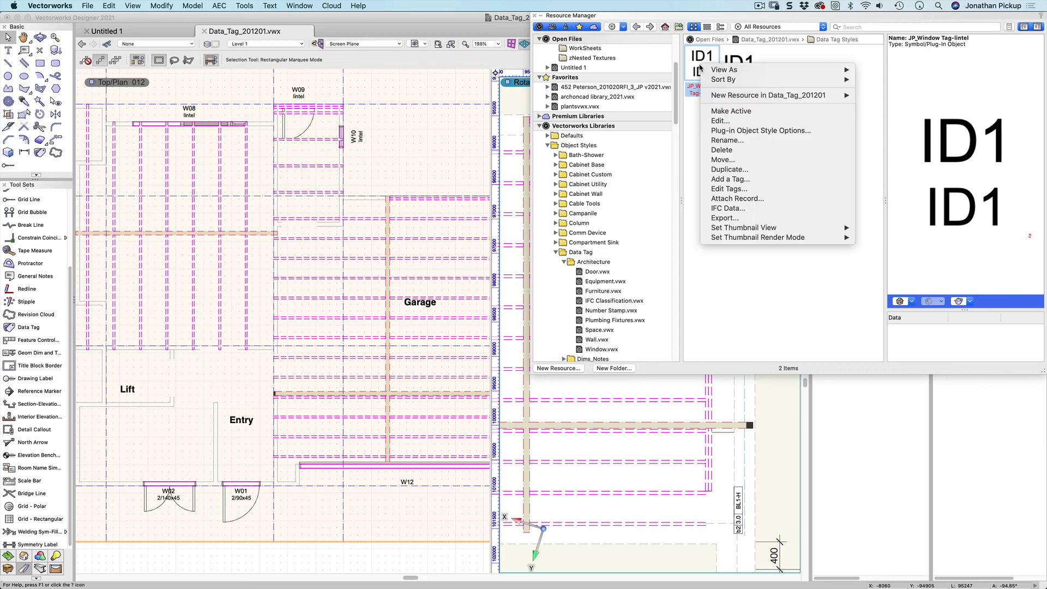
{"action": "left_click", "coordinate": [724, 169]}
{"action": "left_click", "coordinate": [552, 170]}
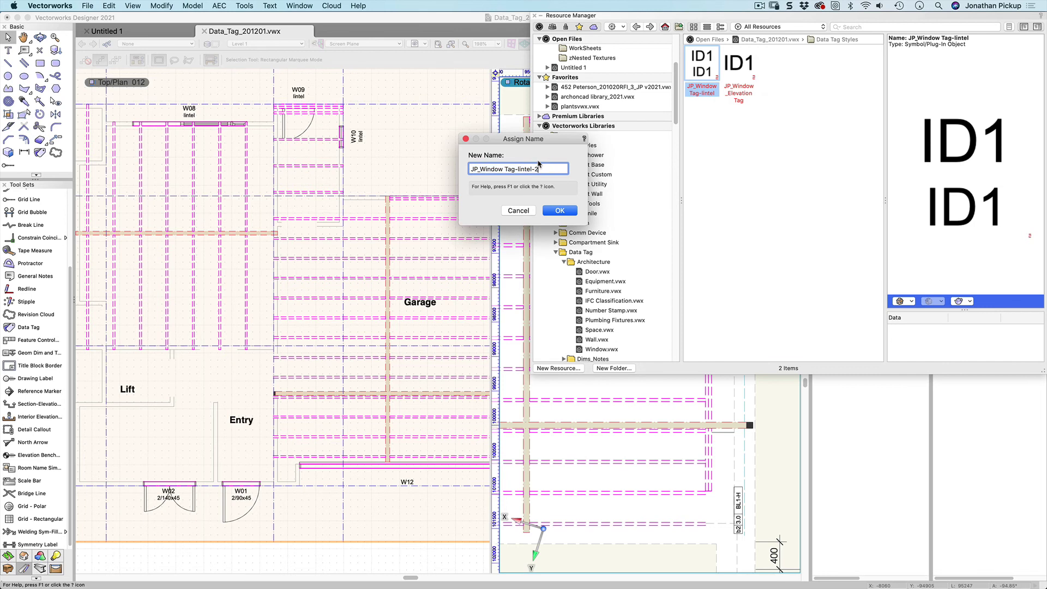
{"action": "key", "text": "BackSpace"}
{"action": "key", "text": "BackSpace"}
{"action": "key", "text": "BackSpace"}
{"action": "key", "text": "BackSpace"}
{"action": "key", "text": "BackSpace"}
{"action": "key", "text": "BackSpace"}
{"action": "key", "text": "BackSpace"}
{"action": "key", "text": "BackSpace"}
{"action": "key", "text": "BackSpace"}
{"action": "key", "text": "BackSpace"}
{"action": "key", "text": "BackSpace"}
{"action": "key", "text": "BackSpace"}
{"action": "key", "text": "Return"}
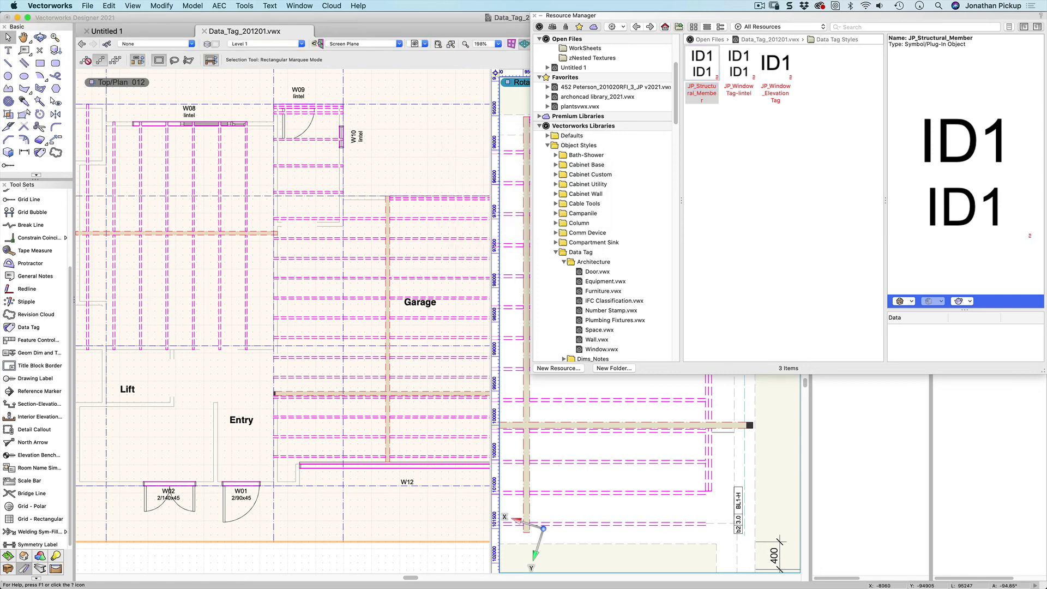
Open the tag layout of the JP_Structural_Member data tag style for editing.
{"action": "right_click", "coordinate": [702, 72]}
{"action": "left_click", "coordinate": [710, 129]}
{"action": "left_click_drag", "start_coordinate": [903, 21], "coordinate": [387, 71]}
{"action": "left_click", "coordinate": [381, 243]}
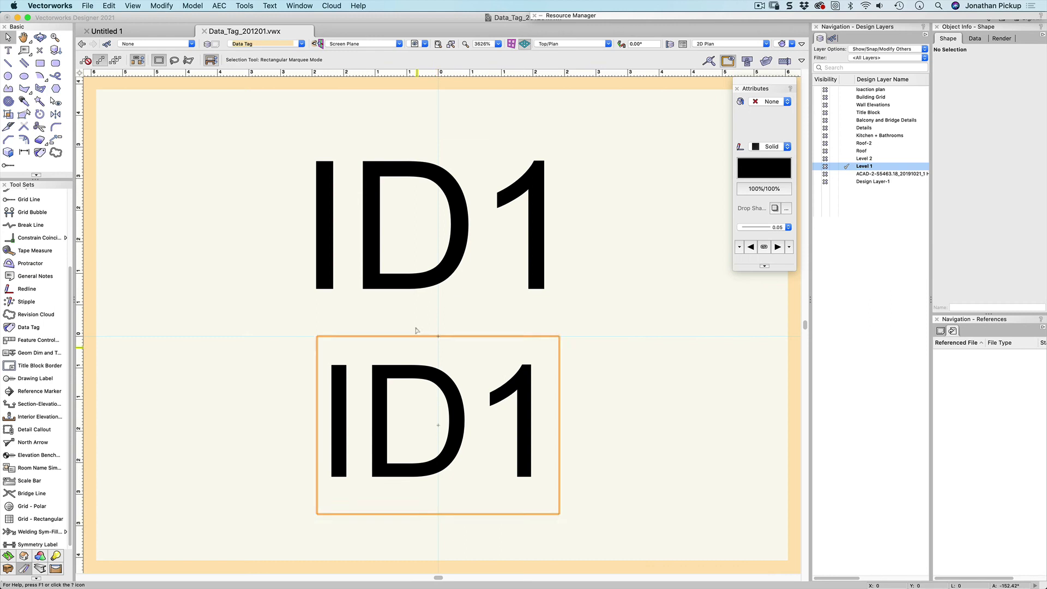
Set the upper ID1 text's horizontal alignment to Right and move it to just left of the layout's vertical centre line.
{"action": "left_click", "coordinate": [438, 236]}
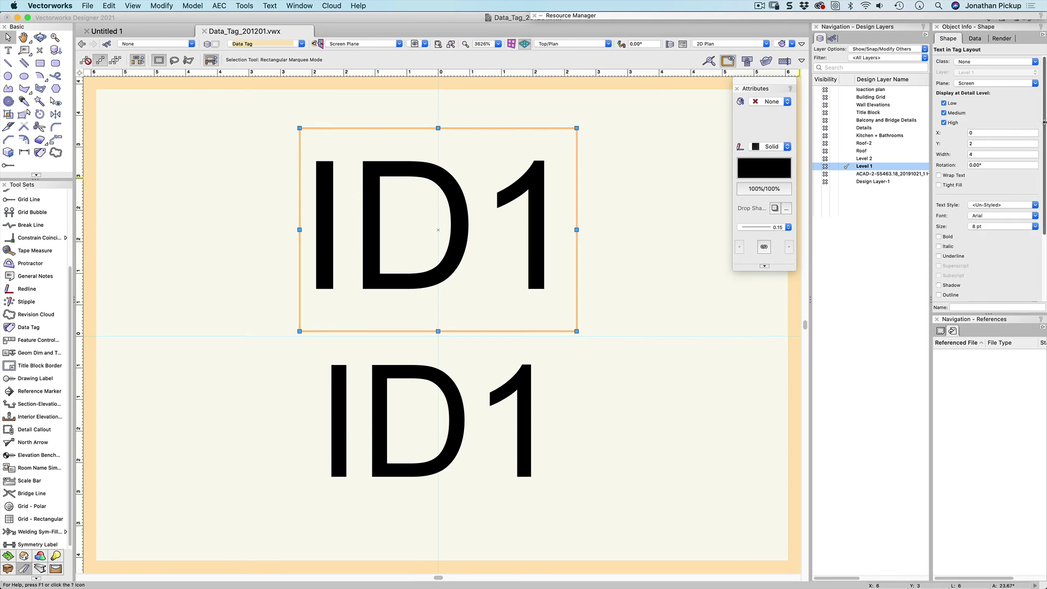
{"action": "scroll", "coordinate": [1044, 133], "scroll_direction": "down", "scroll_amount": 5}
{"action": "left_click", "coordinate": [1002, 214]}
{"action": "left_click", "coordinate": [986, 239]}
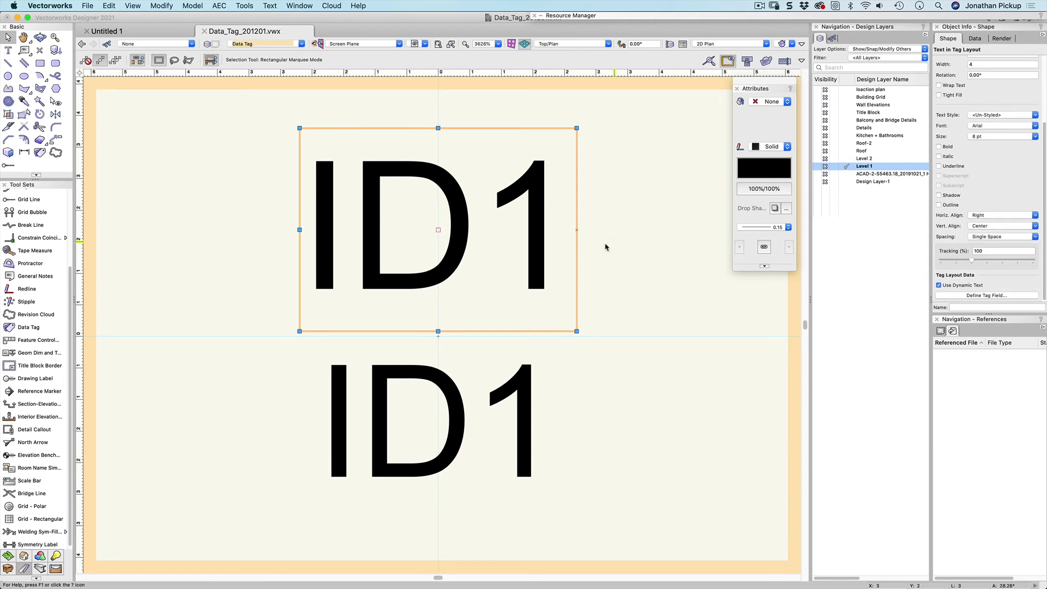
{"action": "left_click_drag", "start_coordinate": [578, 243], "coordinate": [426, 252]}
Set the lower ID1 text's horizontal alignment to Left and move it beside the other text, right of the centre line.
{"action": "left_click", "coordinate": [357, 439]}
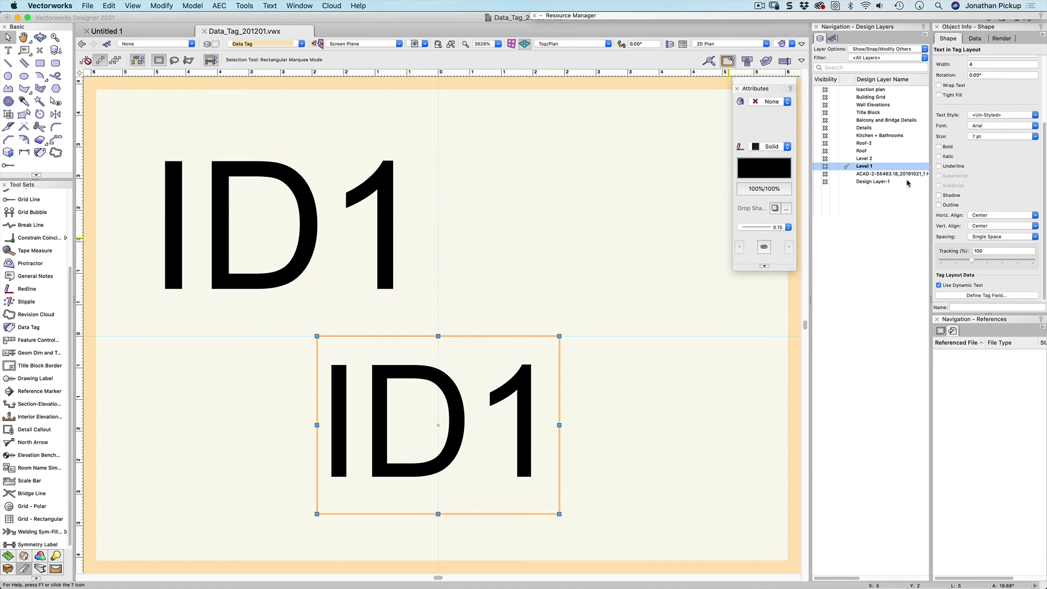
{"action": "left_click", "coordinate": [986, 216]}
{"action": "left_click", "coordinate": [982, 224]}
{"action": "left_click_drag", "start_coordinate": [343, 467], "coordinate": [489, 255]}
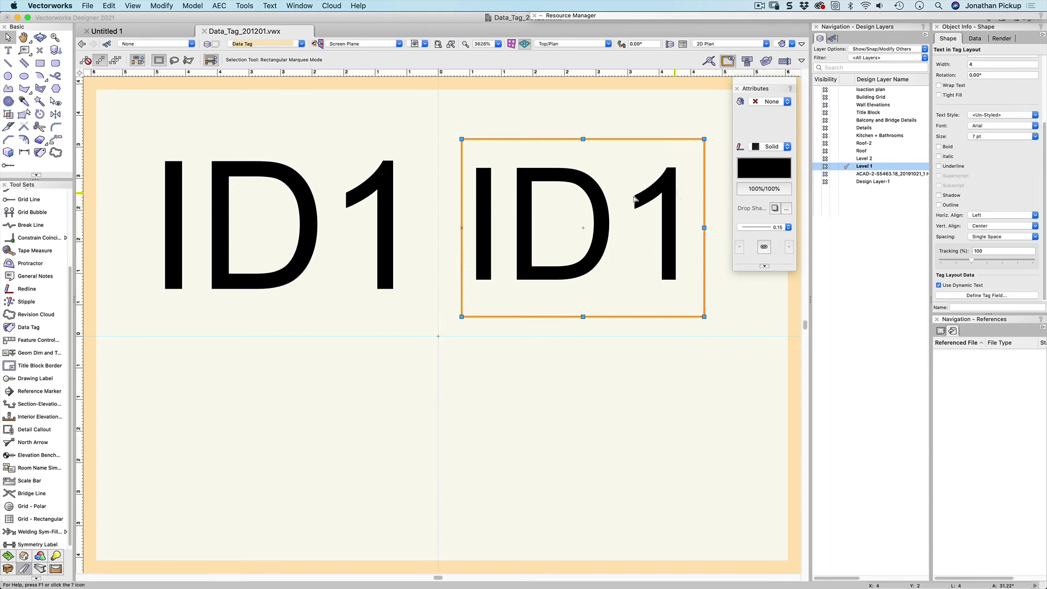
Make the left ID1 text bold and set the right ID1 text's size to 9 pt.
{"action": "left_click", "coordinate": [347, 224]}
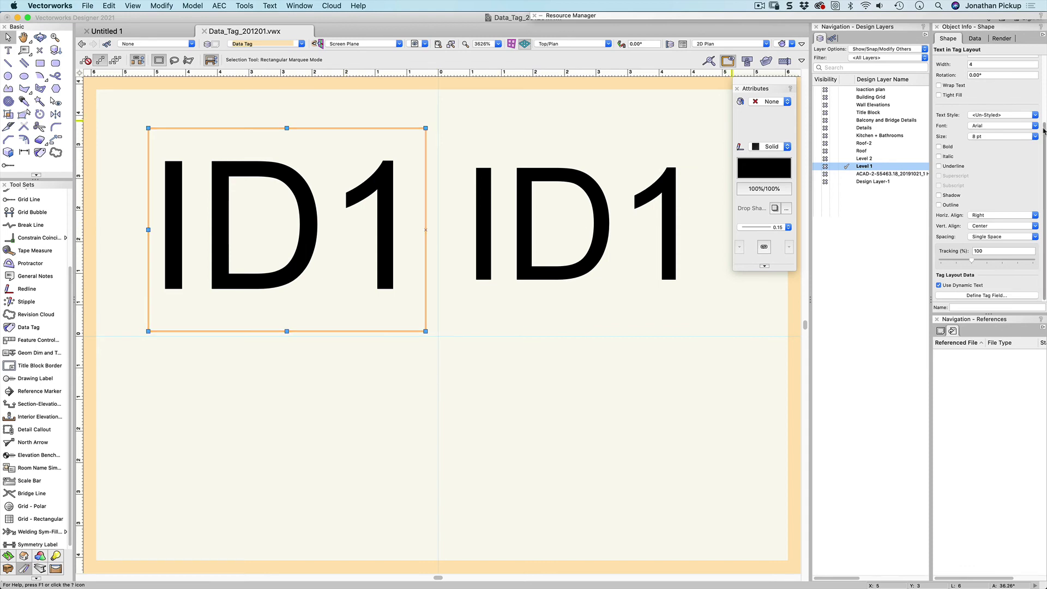
{"action": "left_click", "coordinate": [949, 147]}
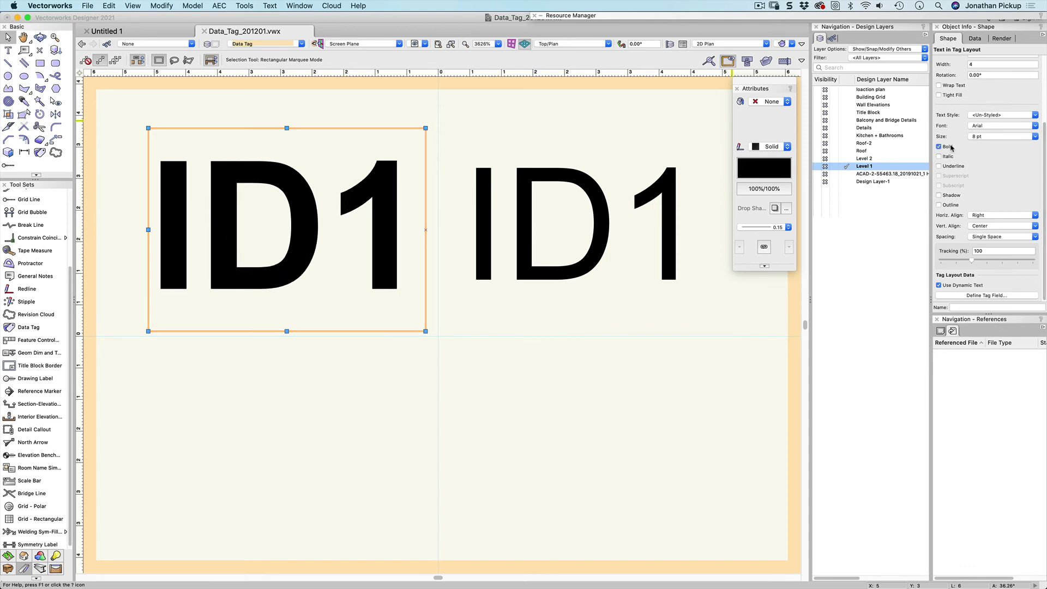
{"action": "left_click", "coordinate": [617, 239]}
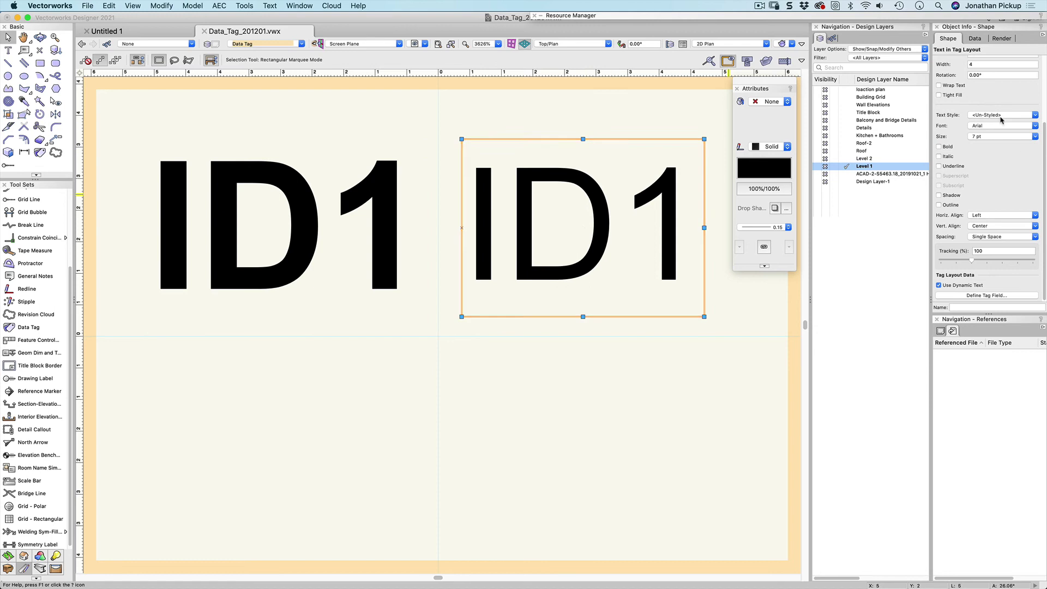
{"action": "left_click", "coordinate": [977, 137]}
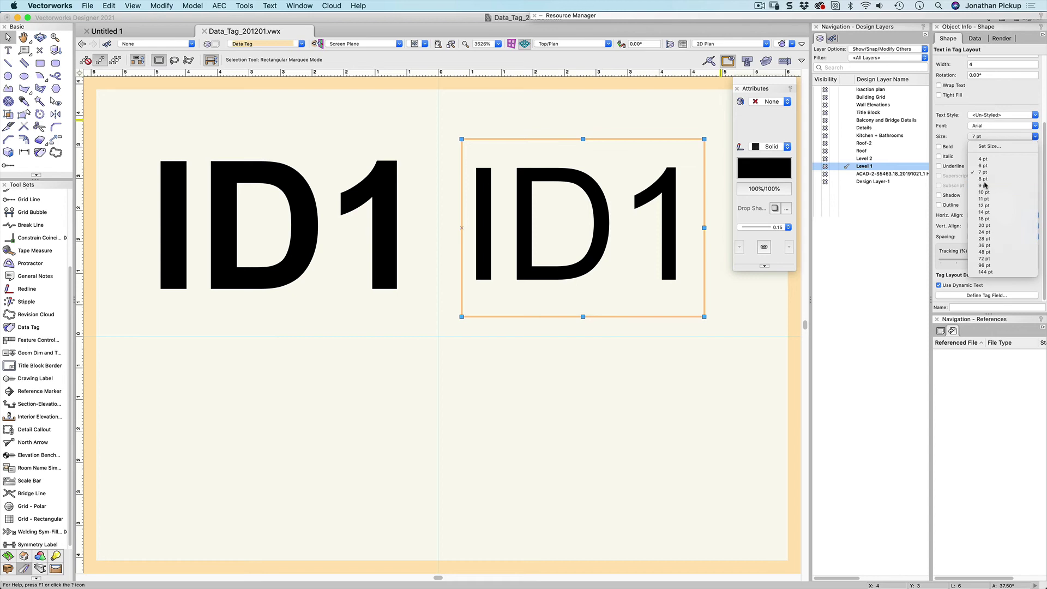
{"action": "left_click", "coordinate": [980, 136]}
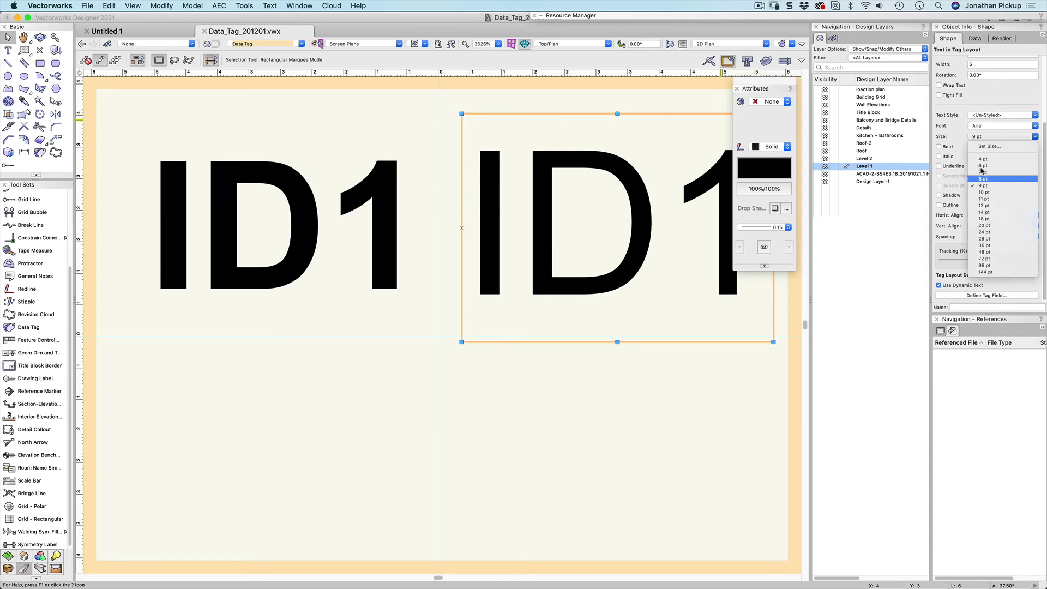
{"action": "left_click", "coordinate": [725, 208]}
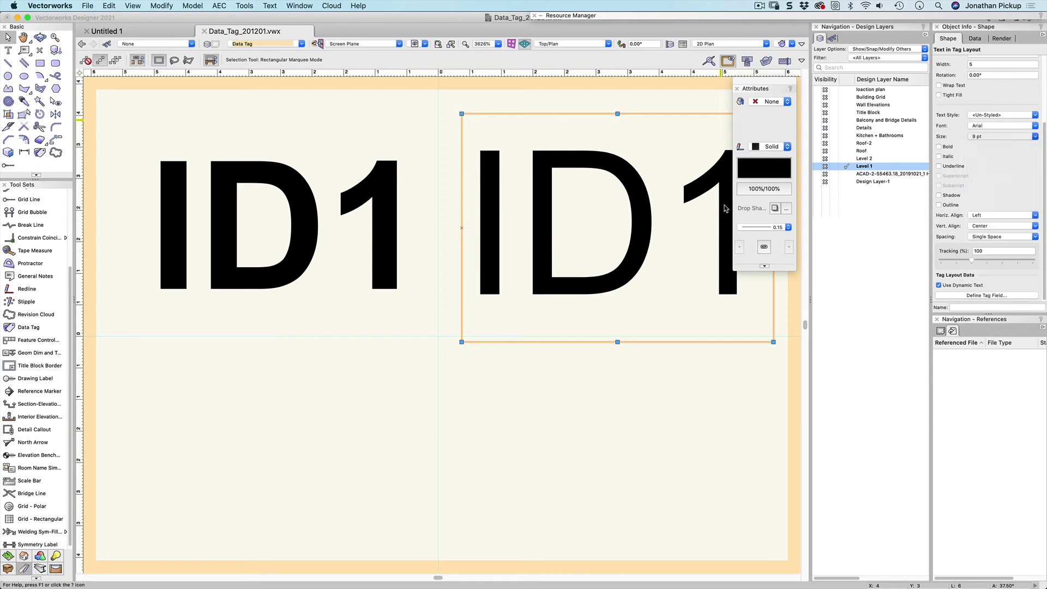
Select both ID1 texts in the tag layout and align them by their top edges.
{"action": "right_click", "coordinate": [359, 220]}
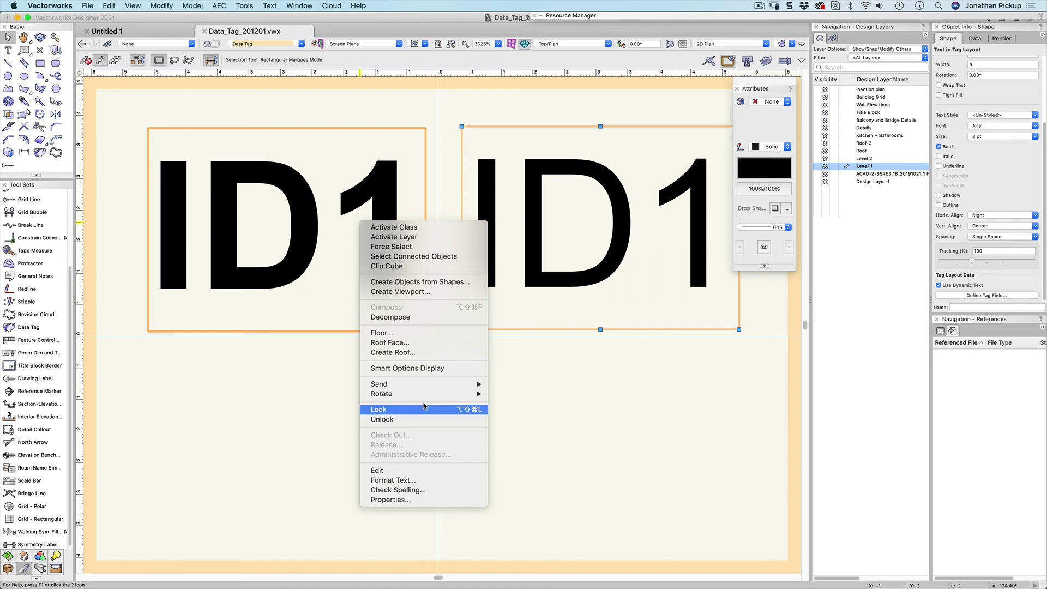
{"action": "mouse_move", "coordinate": [449, 383]}
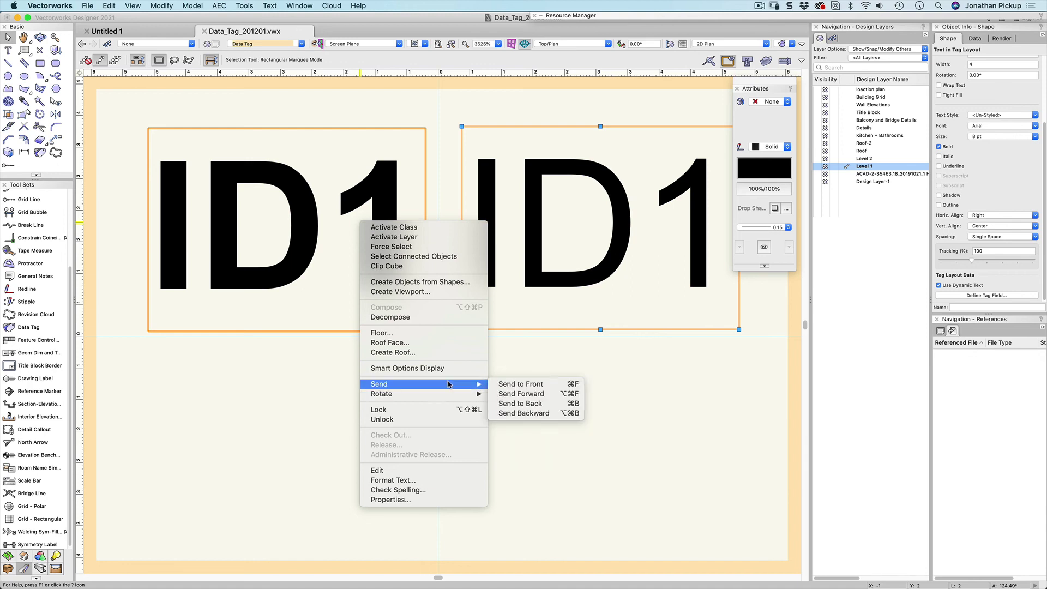
{"action": "left_click", "coordinate": [299, 268]}
{"action": "right_click", "coordinate": [299, 267]}
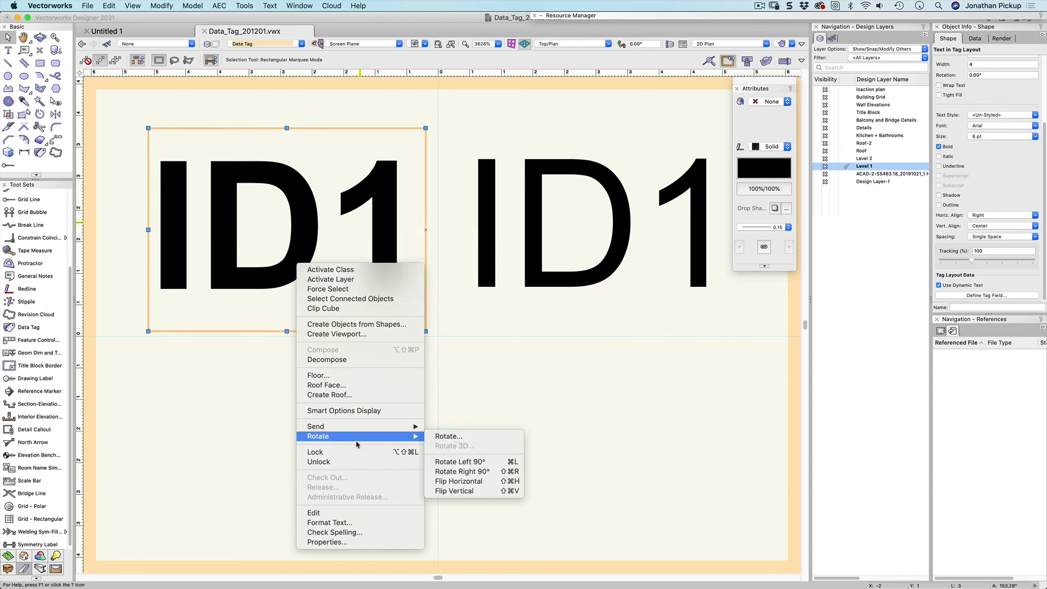
{"action": "mouse_move", "coordinate": [360, 438]}
{"action": "left_click", "coordinate": [533, 172], "text": "shift"}
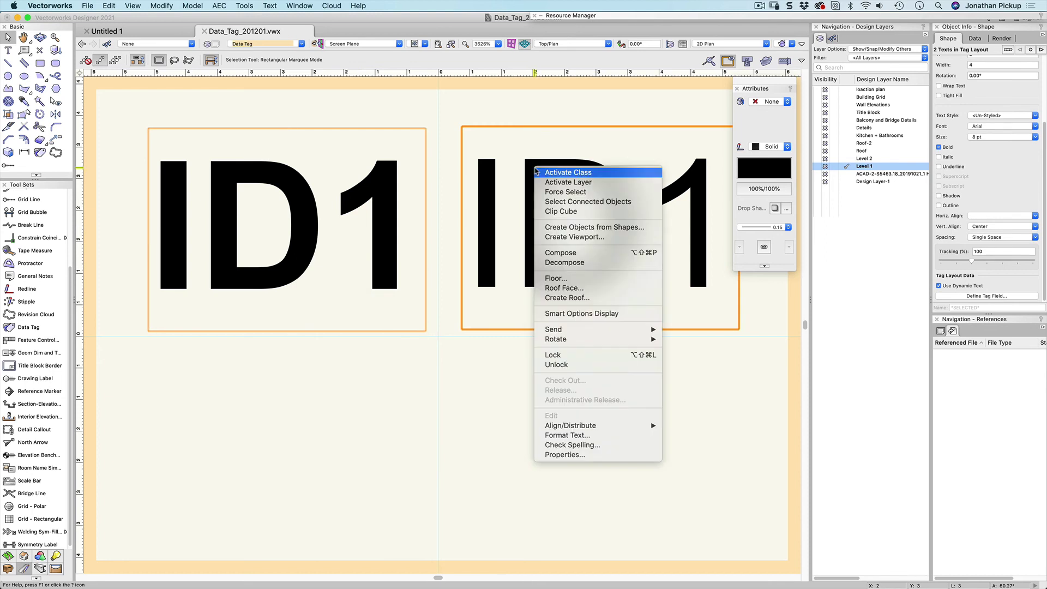
{"action": "mouse_move", "coordinate": [586, 429]}
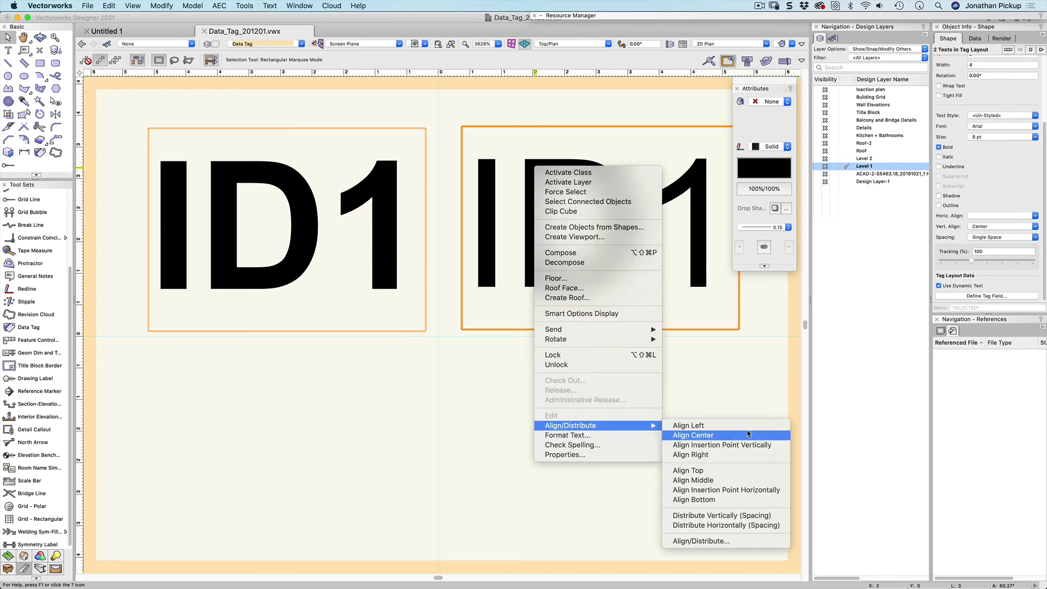
{"action": "left_click", "coordinate": [731, 471]}
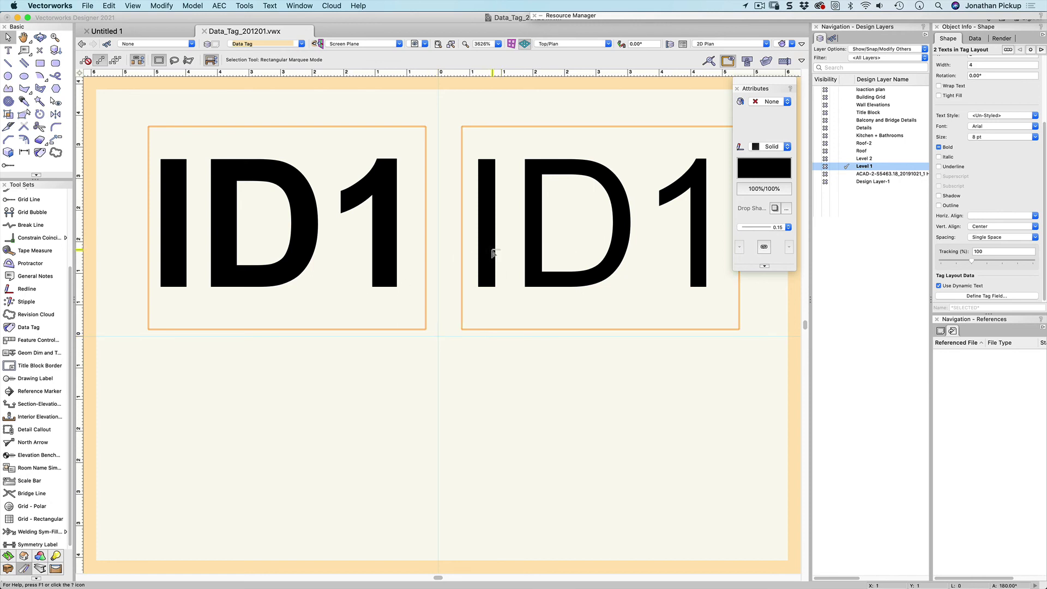
Nudge both ID1 texts slightly to the left together, so they sit more evenly about the layout's vertical centre line.
{"action": "key", "text": "shift+Left"}
{"action": "key", "text": "shift+Left"}
{"action": "key", "text": "shift+Left"}
{"action": "key", "text": "shift+Left"}
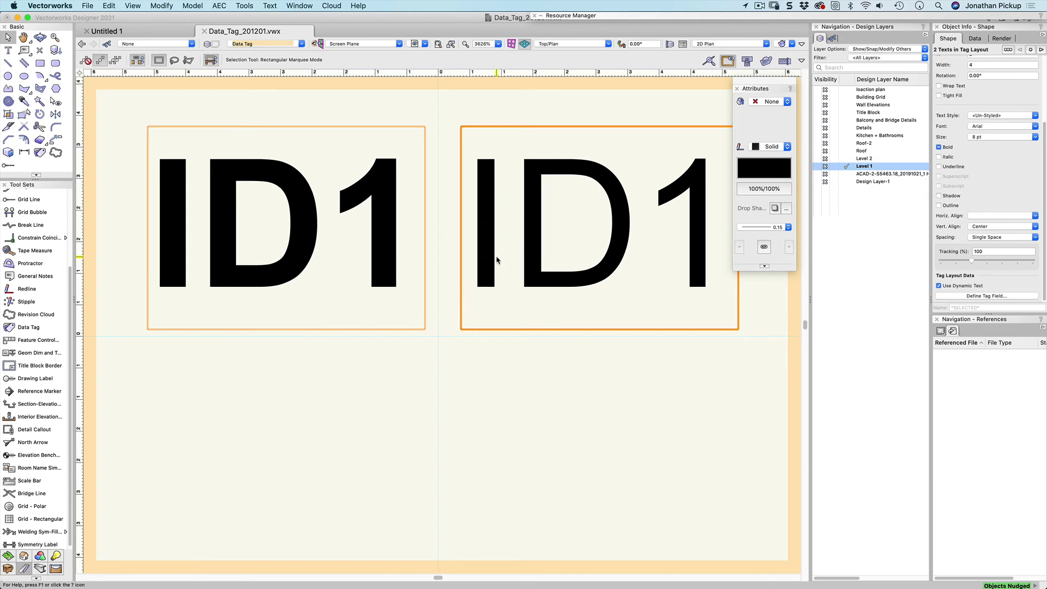
{"action": "key", "text": "shift+Left"}
{"action": "key", "text": "shift+Left"}
{"action": "key", "text": "shift+Left"}
{"action": "key", "text": "shift+Left"}
{"action": "key", "text": "shift+Left"}
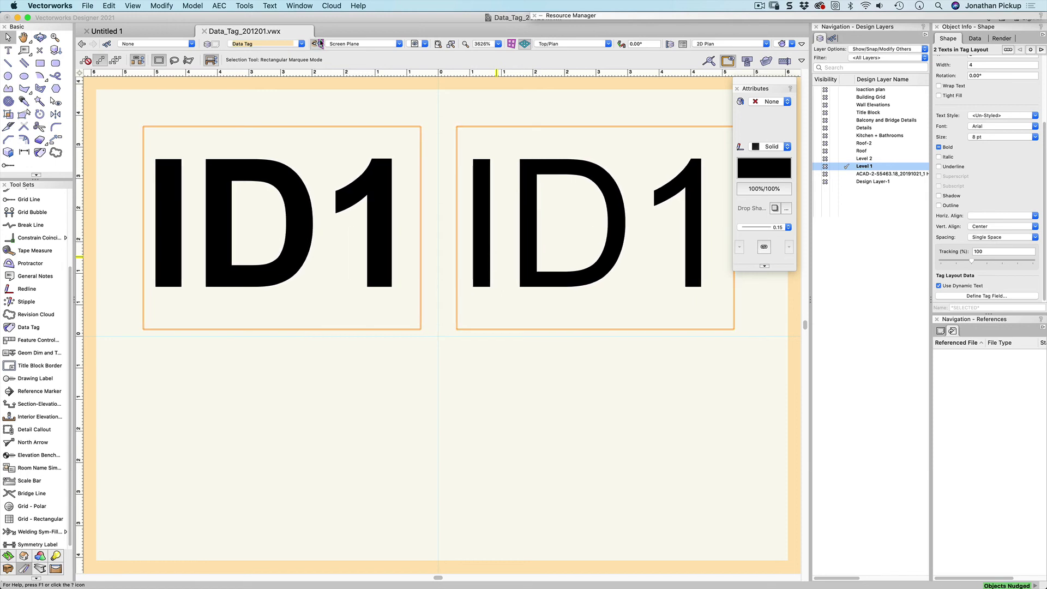
Open the left bold ID1 text's tag field definition and clear its WinDoor definition.
{"action": "left_click", "coordinate": [311, 93]}
{"action": "left_click", "coordinate": [290, 192]}
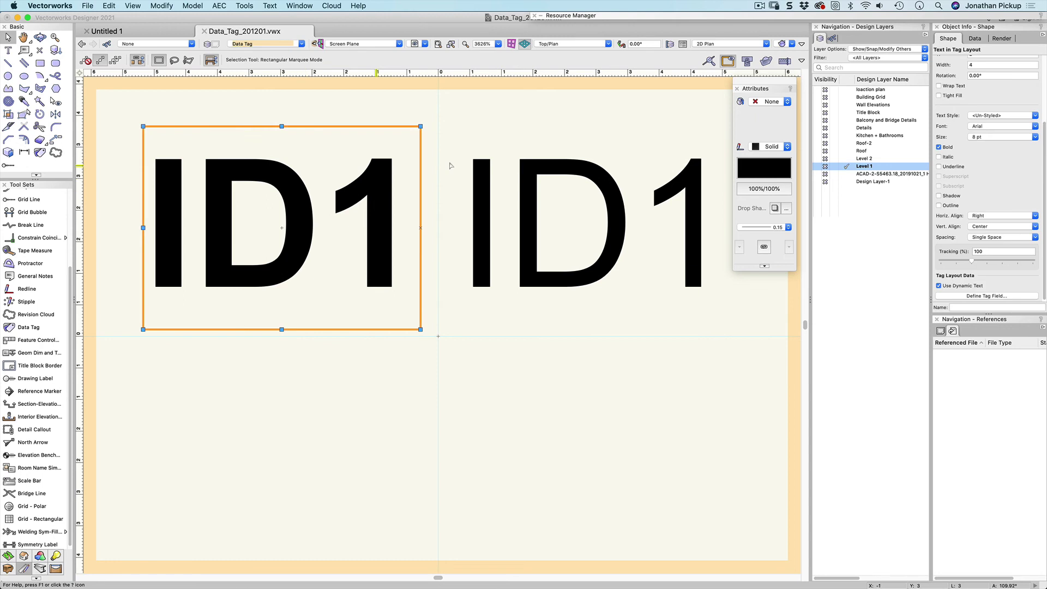
{"action": "left_click", "coordinate": [1003, 299]}
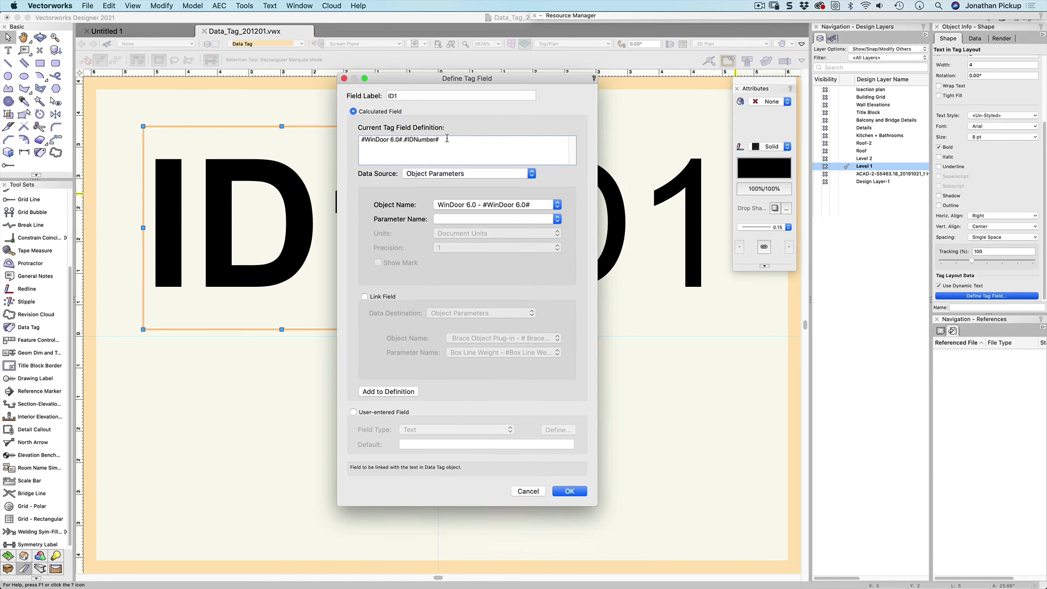
{"action": "left_click_drag", "start_coordinate": [453, 141], "coordinate": [310, 142]}
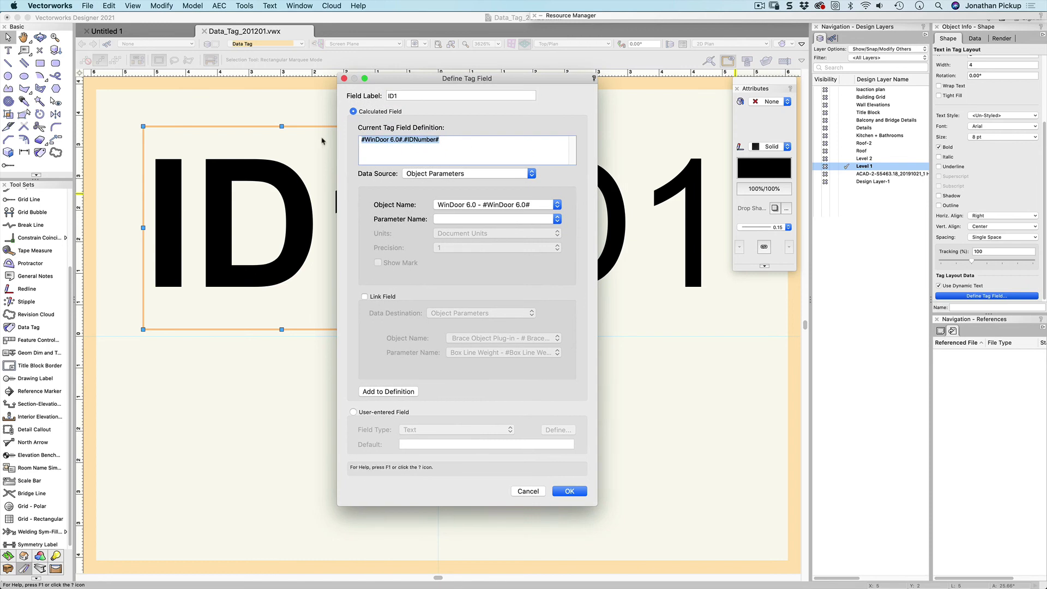
{"action": "key", "text": "BackSpace"}
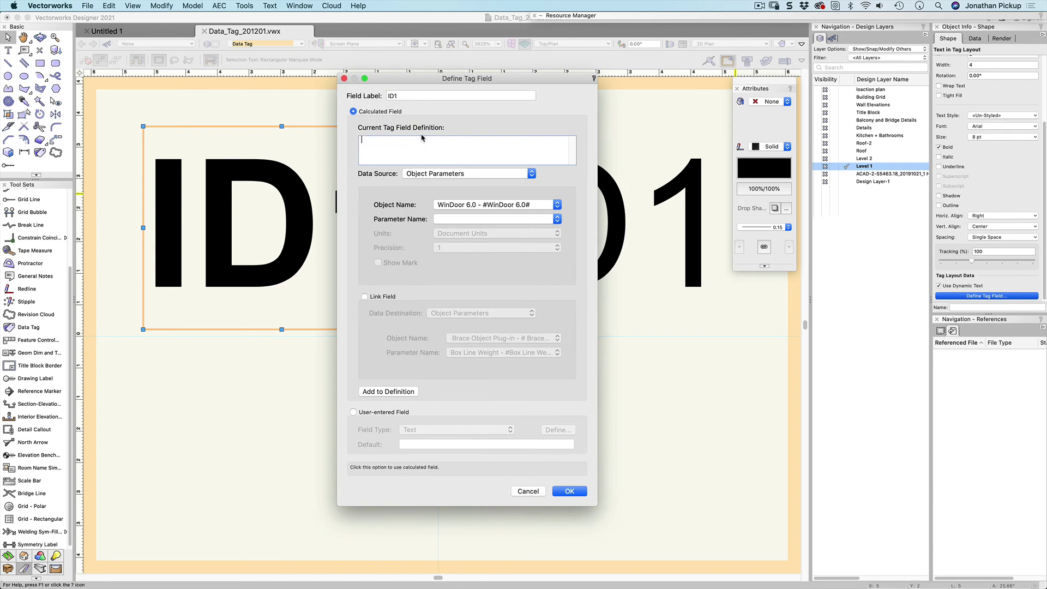
Define the left ID1 field from the Structural Member object's Member ID parameter, adding it to the definition, and accept it.
{"action": "left_click", "coordinate": [457, 206]}
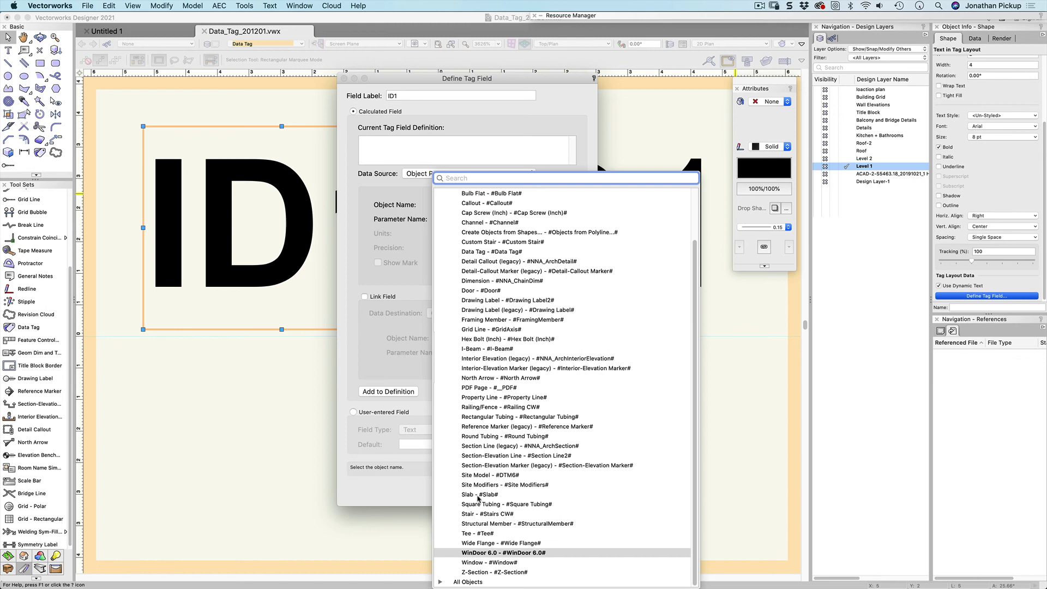
{"action": "left_click", "coordinate": [477, 525]}
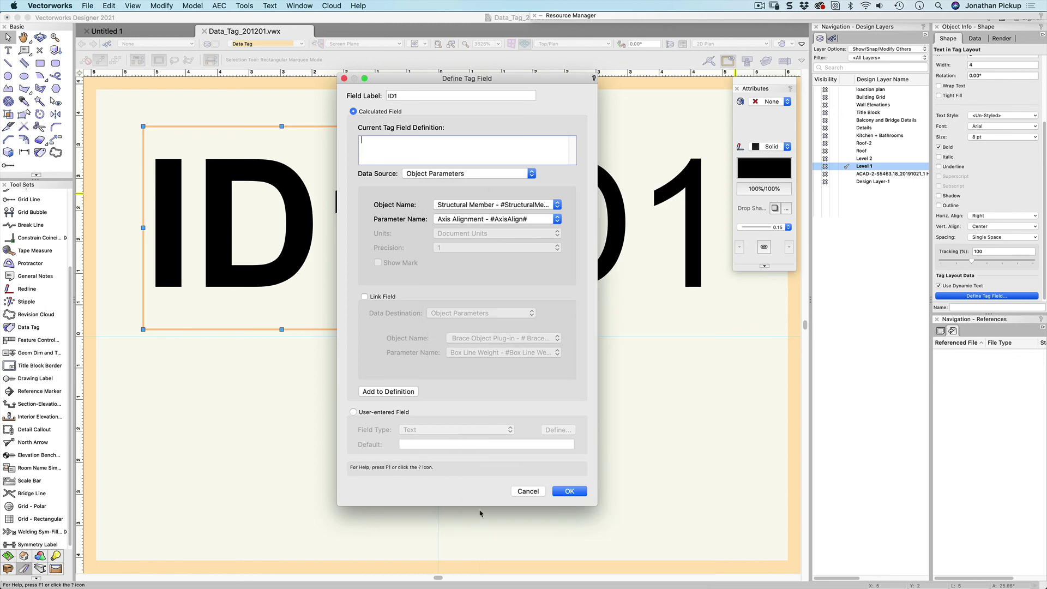
{"action": "left_click", "coordinate": [467, 220]}
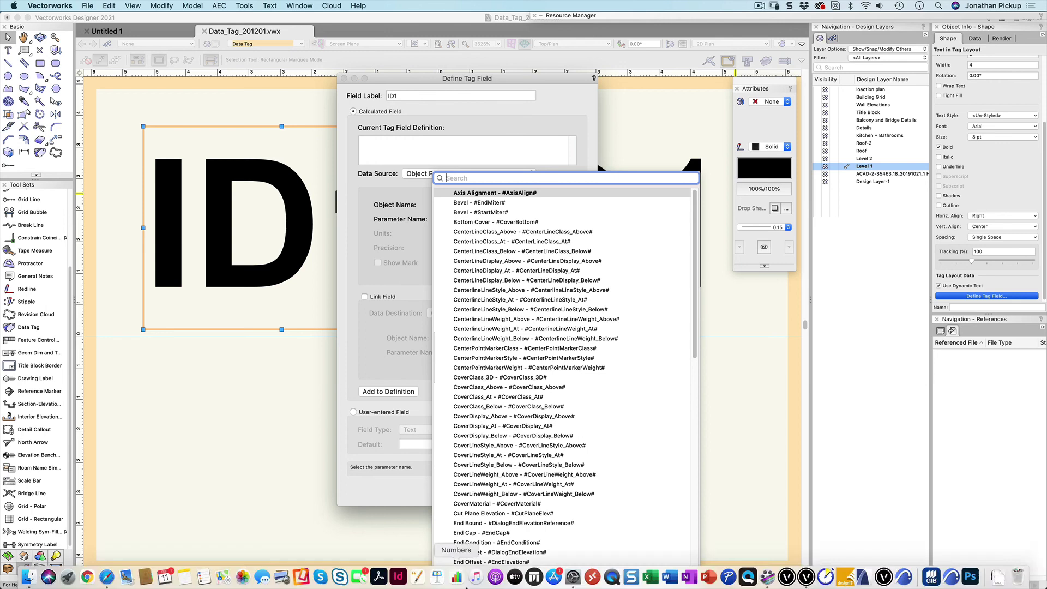
{"action": "scroll", "coordinate": [502, 468], "scroll_direction": "down", "scroll_amount": 10}
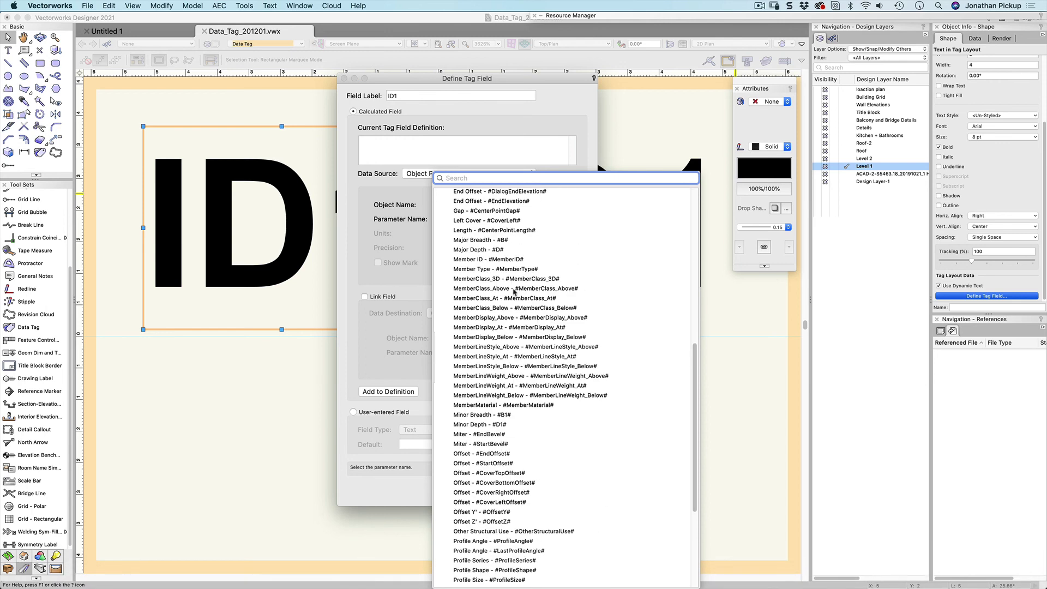
{"action": "left_click", "coordinate": [489, 260]}
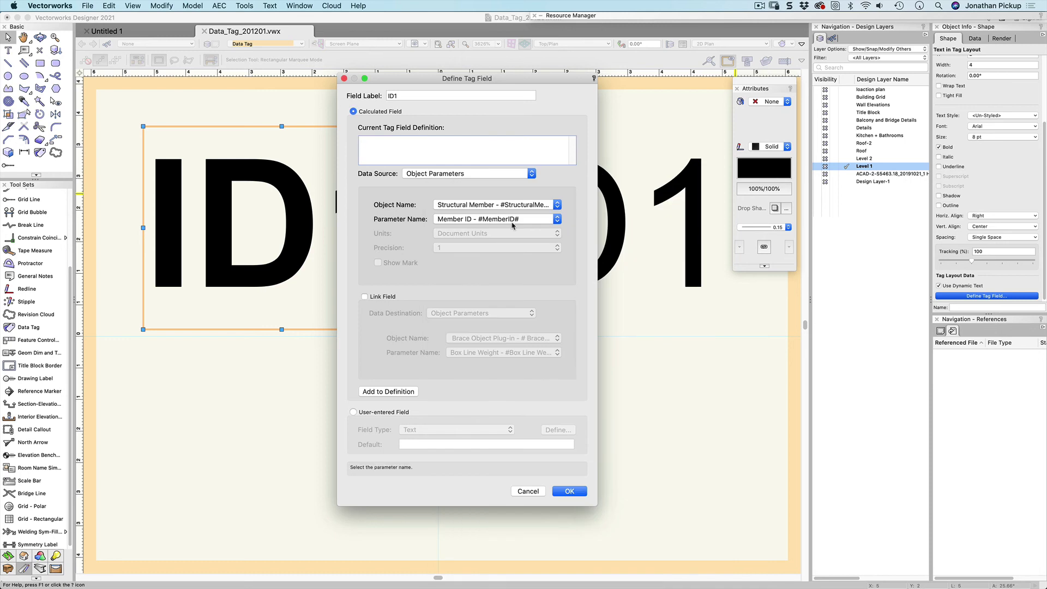
{"action": "left_click", "coordinate": [385, 393]}
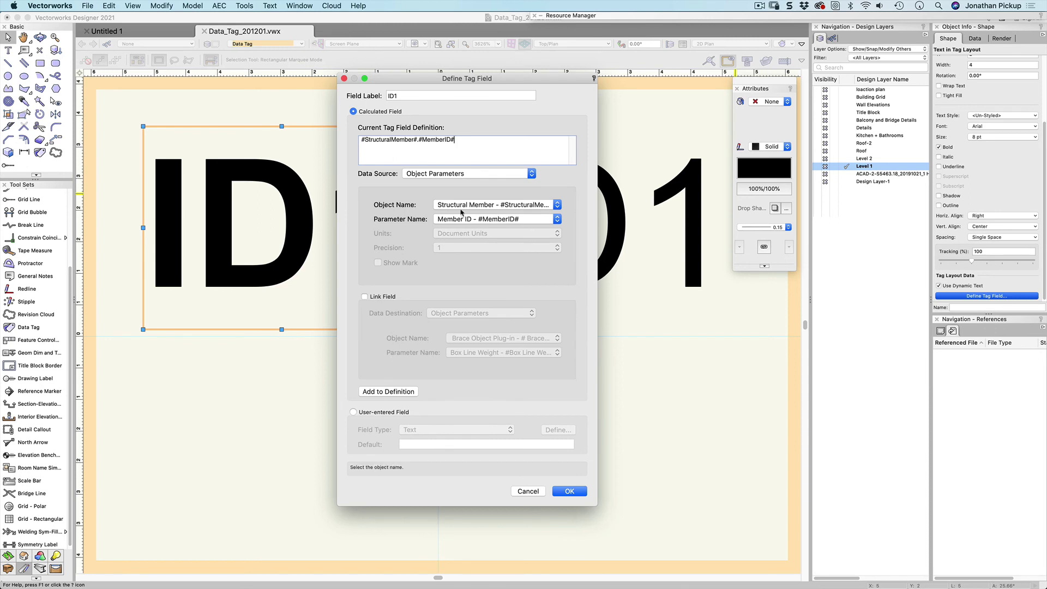
{"action": "left_click", "coordinate": [569, 491]}
Open the right ID1 text's tag field definition, make it a calculated field and clear its WinDoor definition.
{"action": "left_click", "coordinate": [518, 196]}
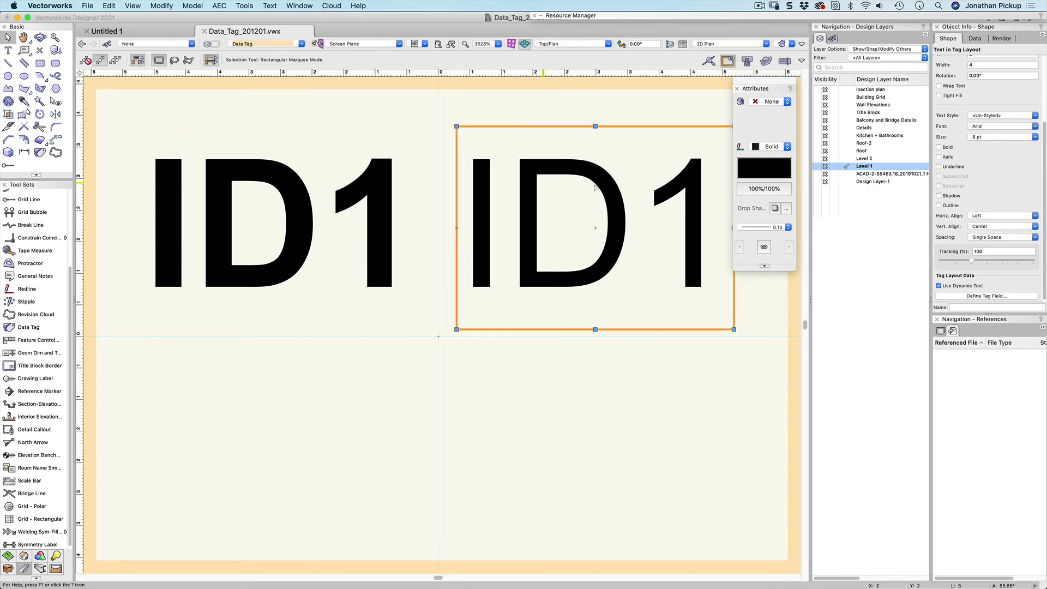
{"action": "left_click", "coordinate": [964, 296]}
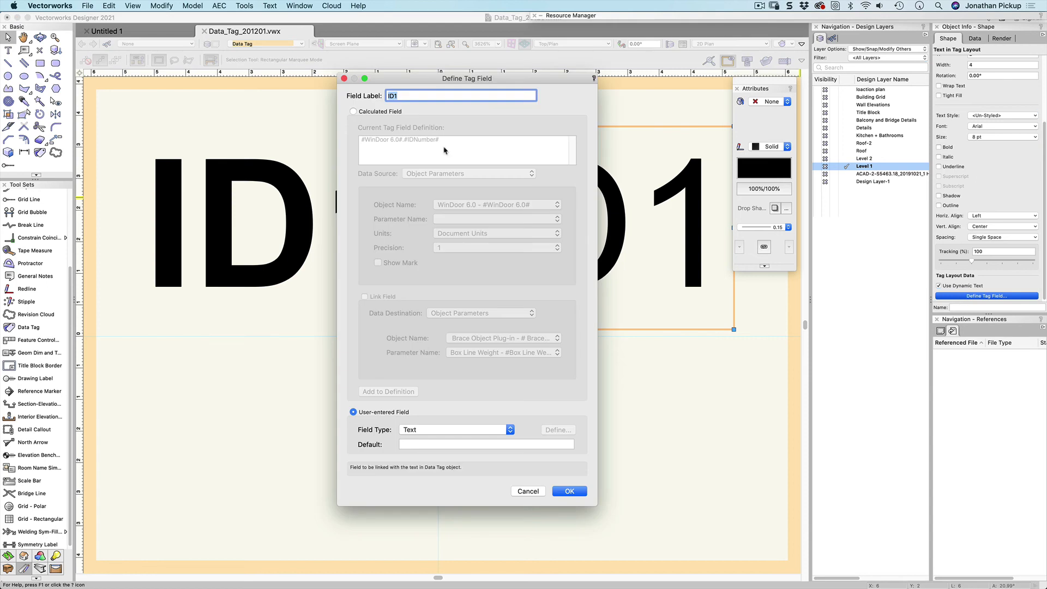
{"action": "left_click", "coordinate": [354, 111]}
{"action": "left_click", "coordinate": [364, 159]}
{"action": "key", "text": "super+a"}
{"action": "key", "text": "BackSpace"}
Choose the Structural Member object and its Profile Shape parameter for the right ID1 field, and accept the field settings.
{"action": "left_click", "coordinate": [449, 206]}
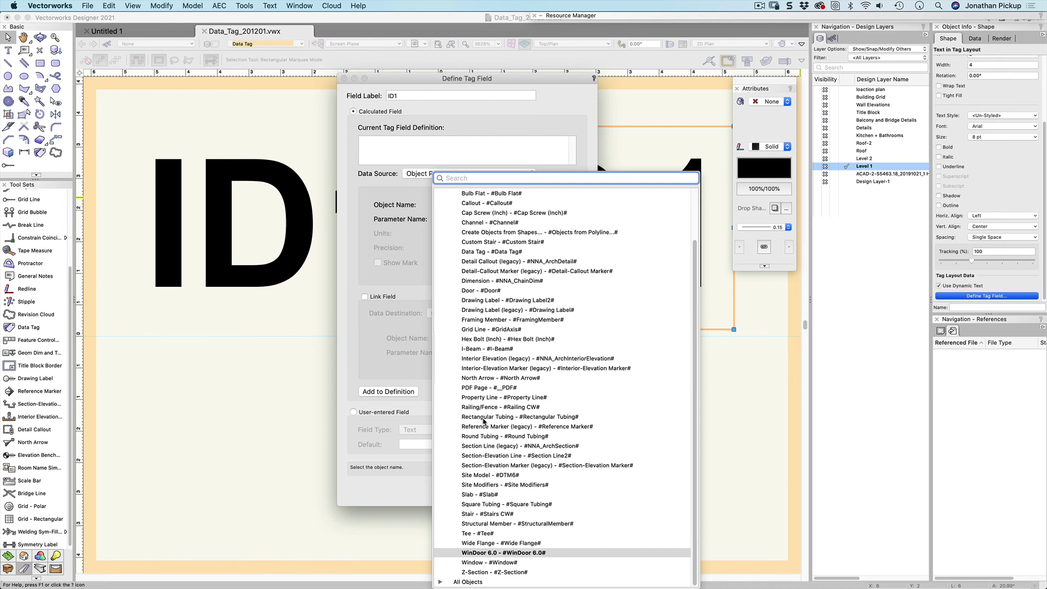
{"action": "left_click", "coordinate": [485, 525]}
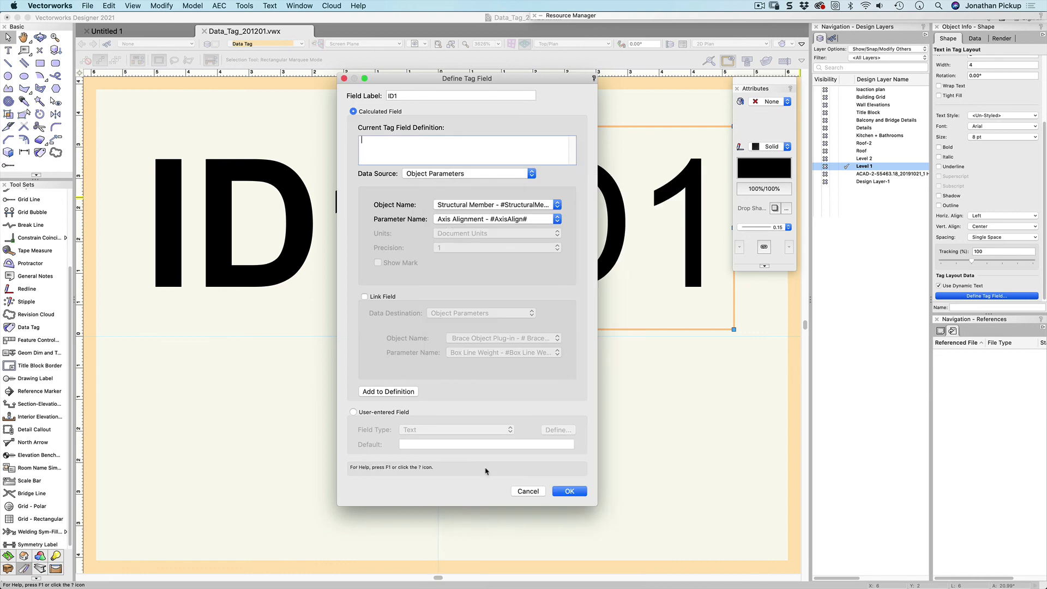
{"action": "left_click", "coordinate": [449, 219]}
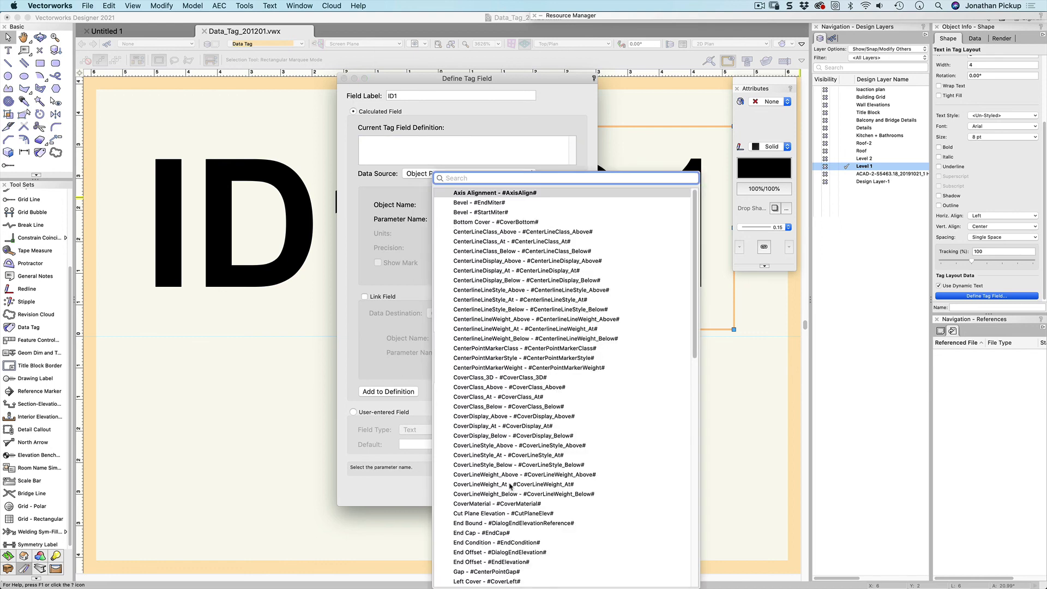
{"action": "scroll", "coordinate": [520, 477], "scroll_direction": "down", "scroll_amount": 10}
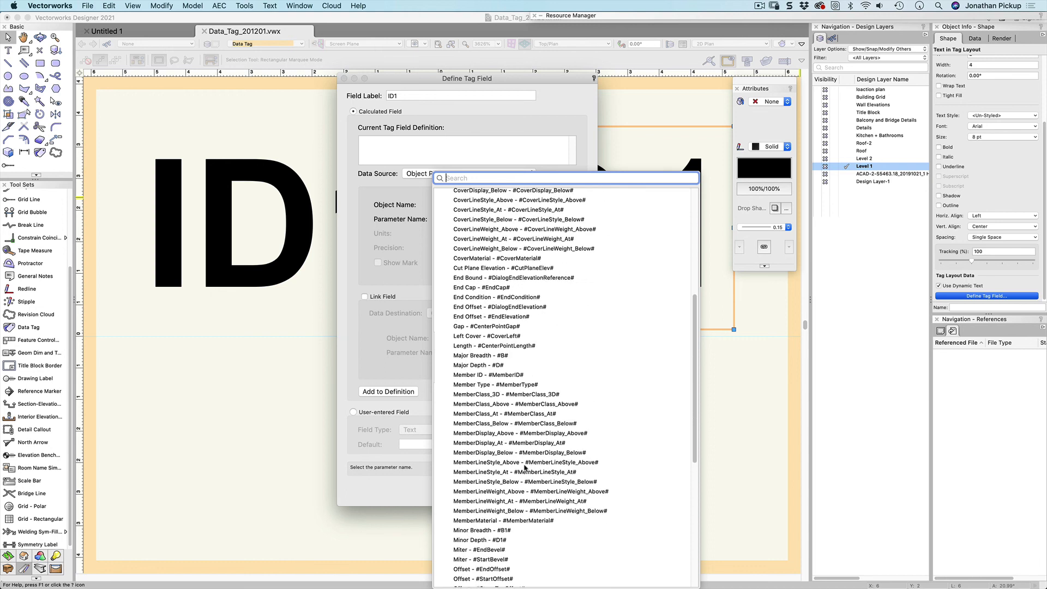
{"action": "scroll", "coordinate": [526, 470], "scroll_direction": "up", "scroll_amount": 3}
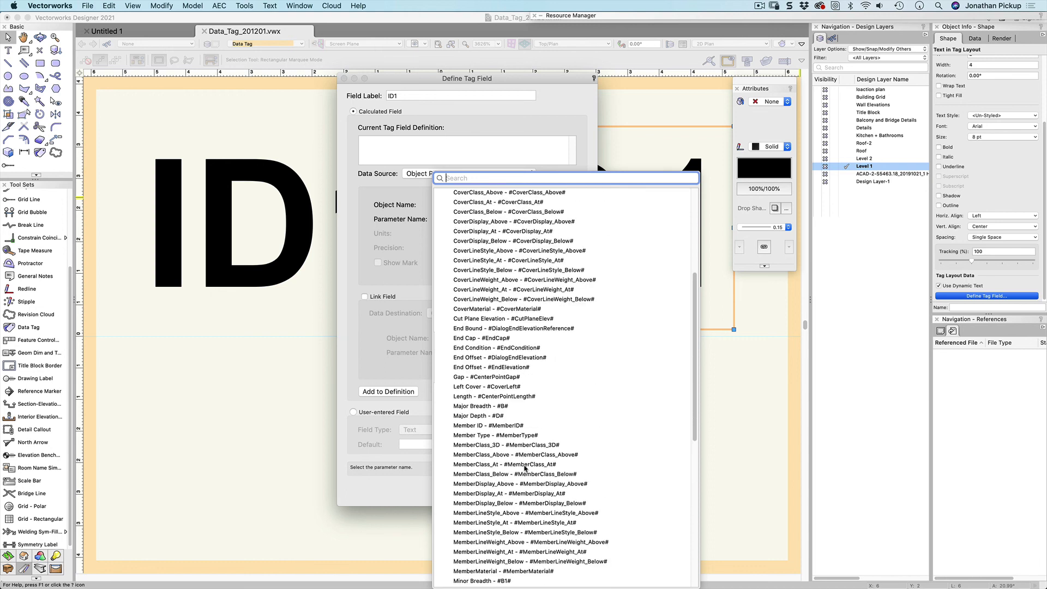
{"action": "scroll", "coordinate": [530, 479], "scroll_direction": "down", "scroll_amount": 5}
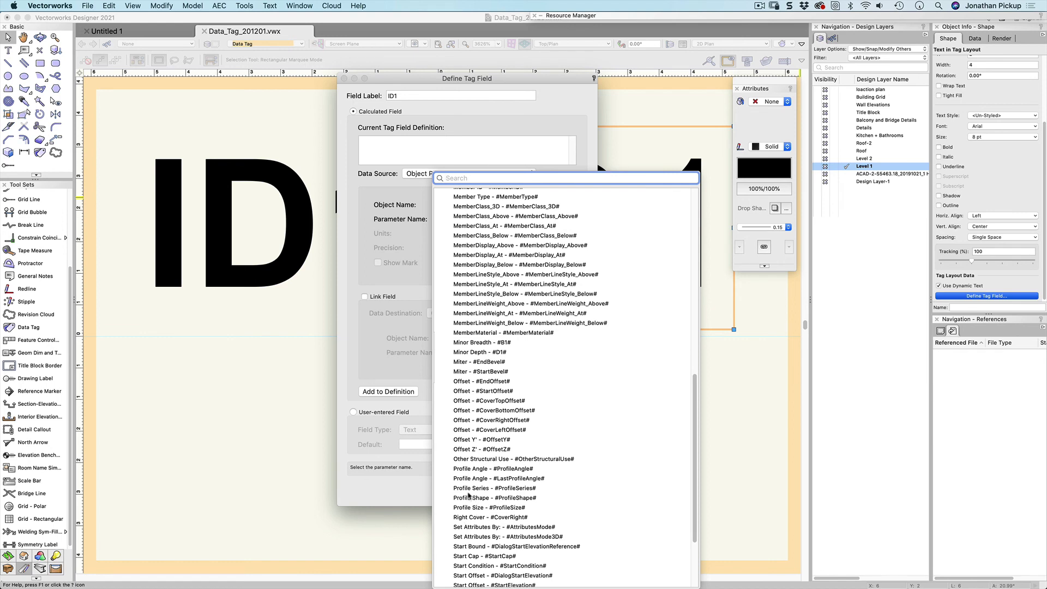
{"action": "left_click", "coordinate": [471, 498]}
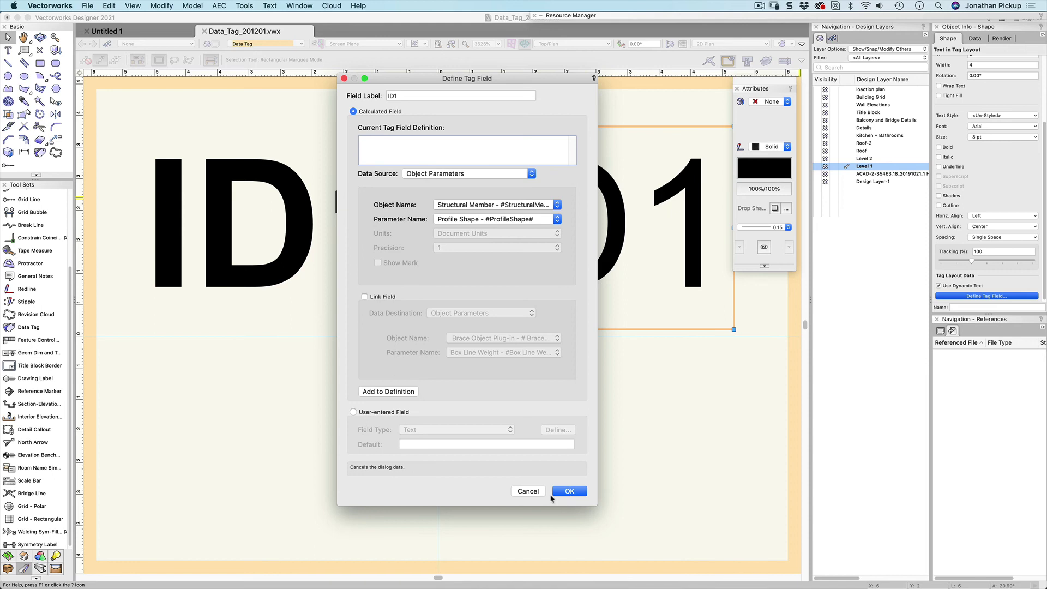
{"action": "left_click", "coordinate": [569, 492]}
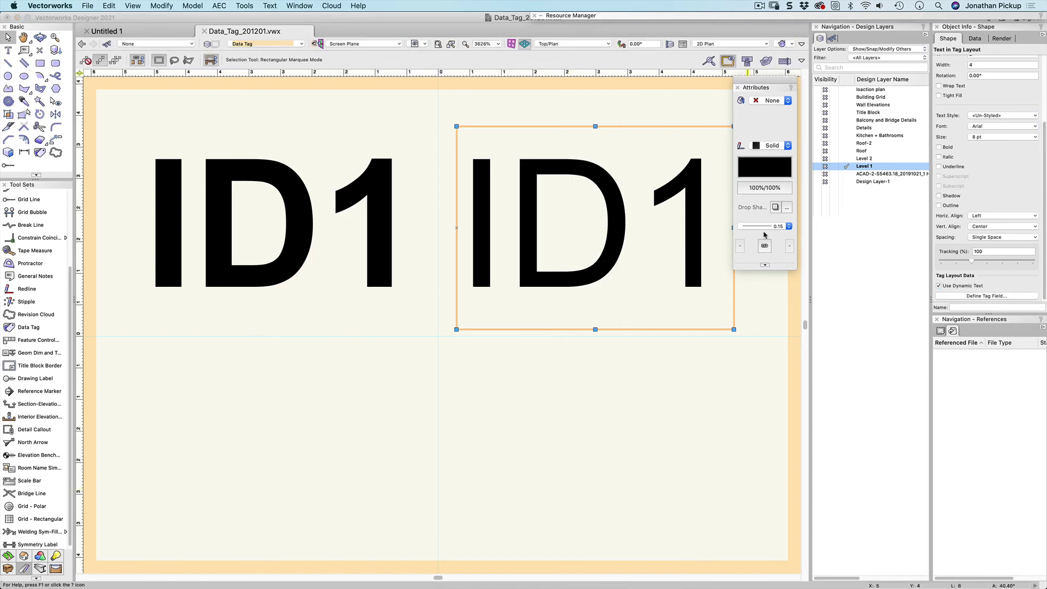
Move the Attributes palette out of the way, exit the tag layout and accept the JP_Structural_Member style.
{"action": "left_click_drag", "start_coordinate": [766, 269], "coordinate": [766, 208]}
{"action": "left_click_drag", "start_coordinate": [777, 87], "coordinate": [779, 125]}
{"action": "left_click", "coordinate": [770, 96]}
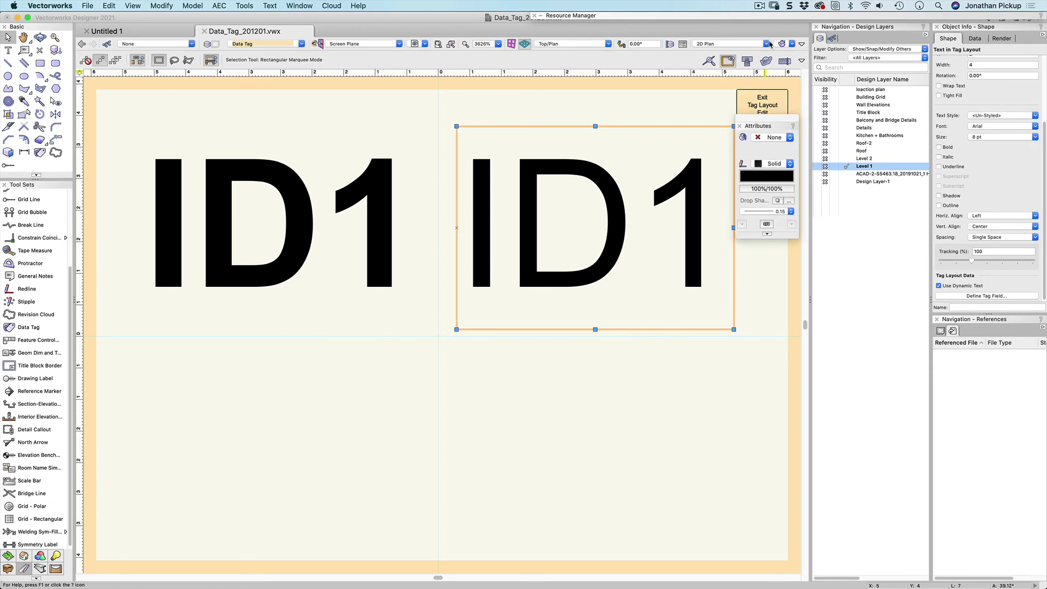
{"action": "left_click", "coordinate": [765, 97]}
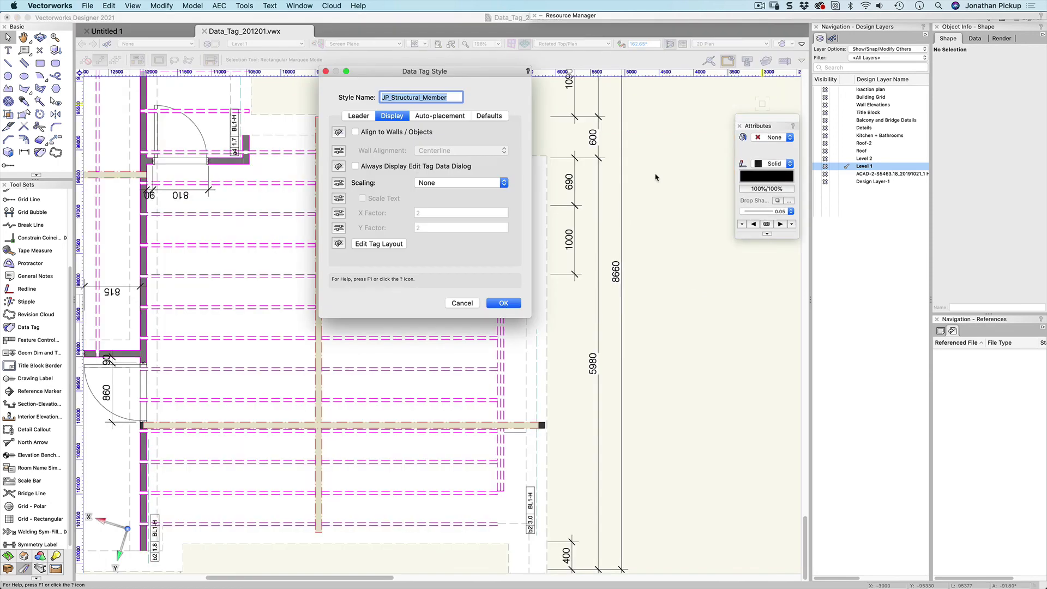
{"action": "left_click", "coordinate": [502, 304]}
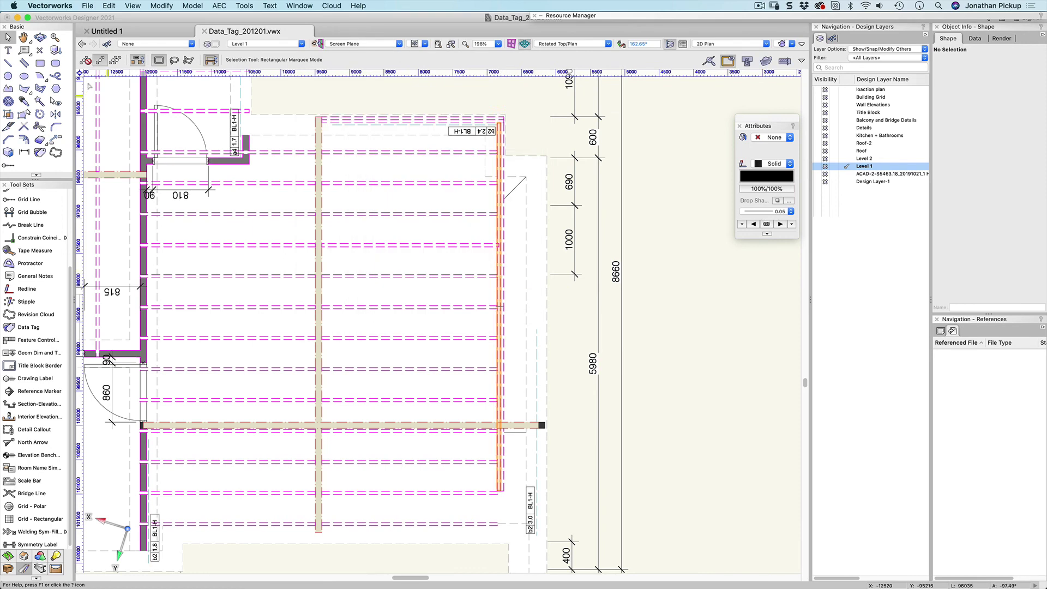
Select the long vertical steel beam in the plan and examine its structural properties and Member ID.
{"action": "left_click", "coordinate": [319, 221]}
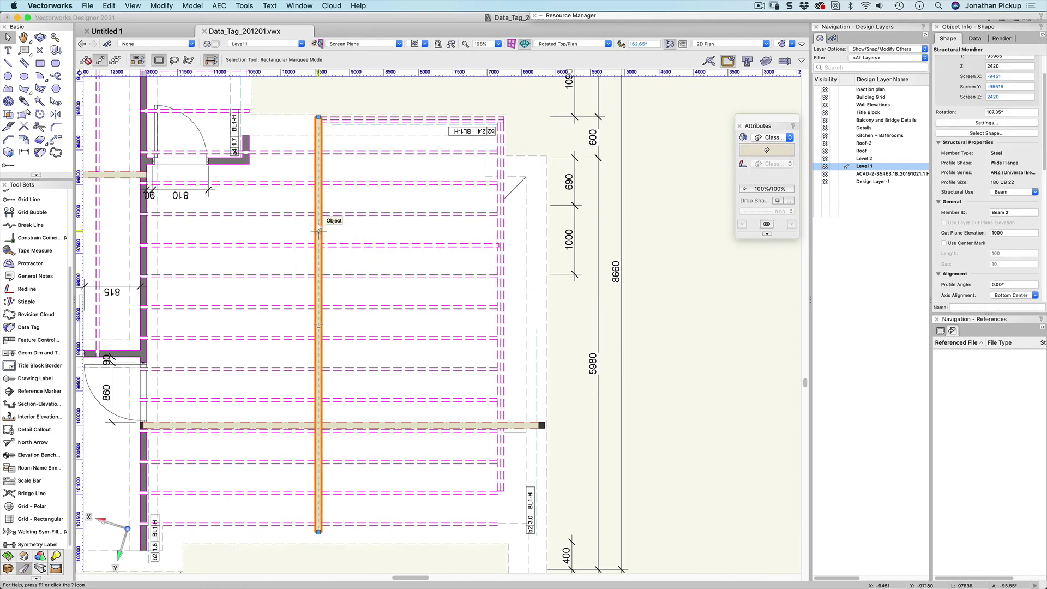
{"action": "scroll", "coordinate": [970, 158], "scroll_direction": "down", "scroll_amount": 2}
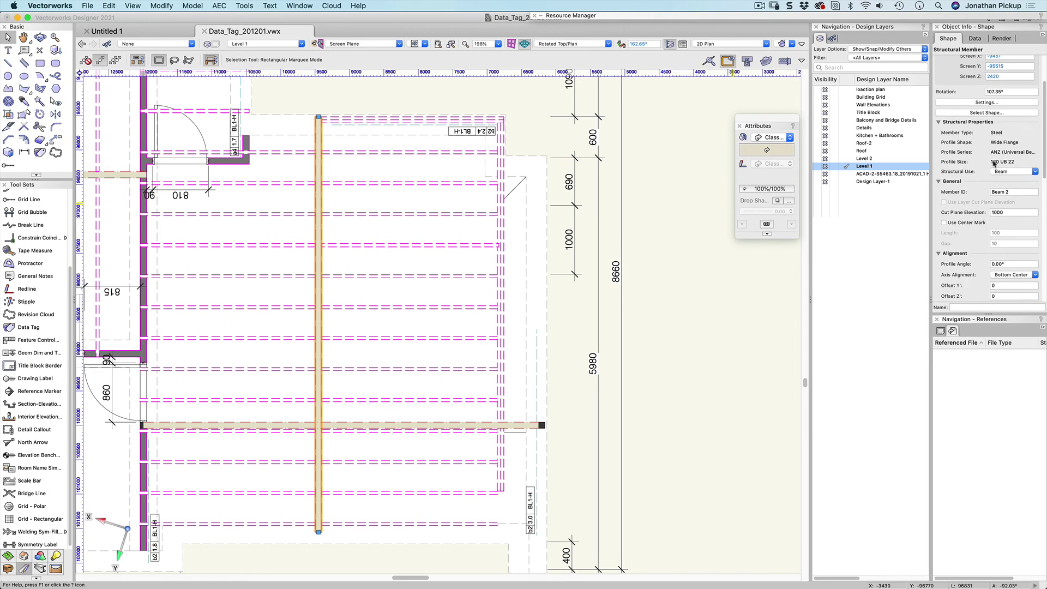
{"action": "left_click_drag", "start_coordinate": [1039, 164], "coordinate": [1039, 173]}
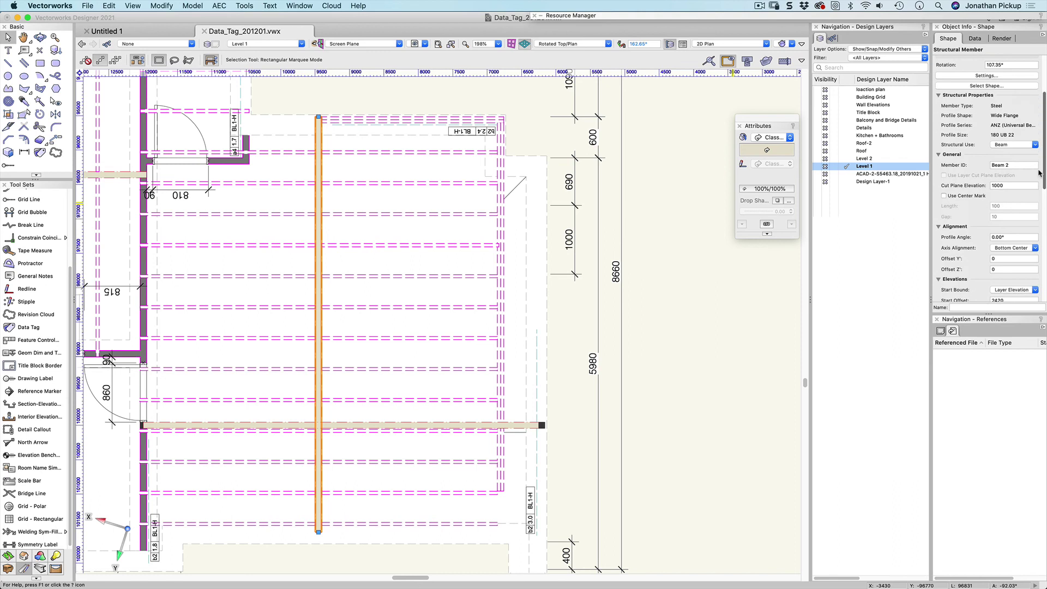
{"action": "left_click", "coordinate": [955, 166]}
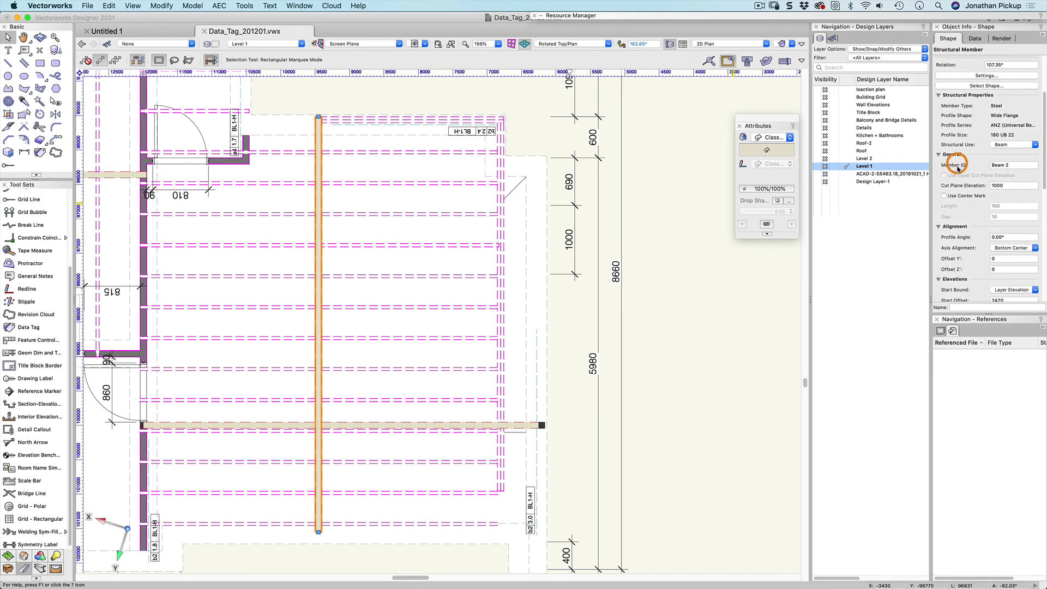
Open the JP_Structural_Member data tag style from the Resource Manager and enter its tag layout for editing.
{"action": "left_click", "coordinate": [962, 135]}
{"action": "left_click", "coordinate": [930, 128]}
{"action": "mouse_move", "coordinate": [766, 16]}
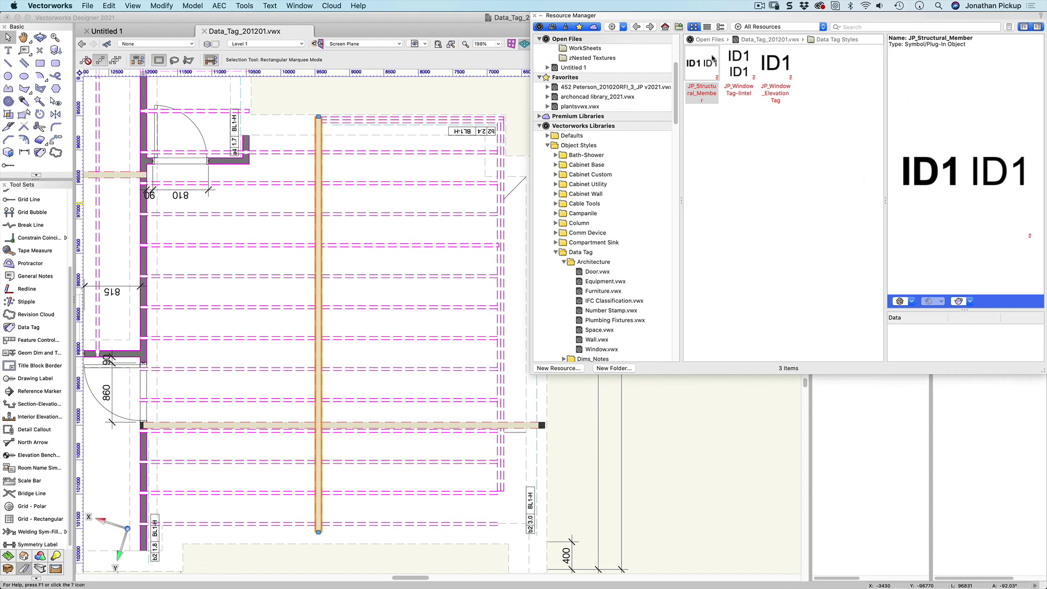
{"action": "right_click", "coordinate": [702, 66]}
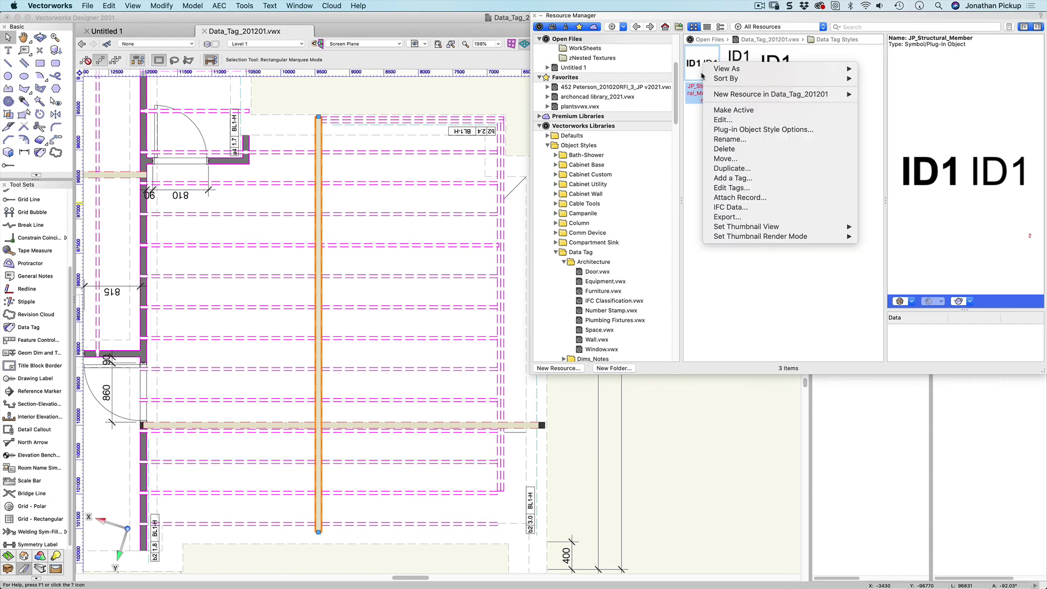
{"action": "left_click", "coordinate": [720, 123]}
{"action": "left_click", "coordinate": [384, 247]}
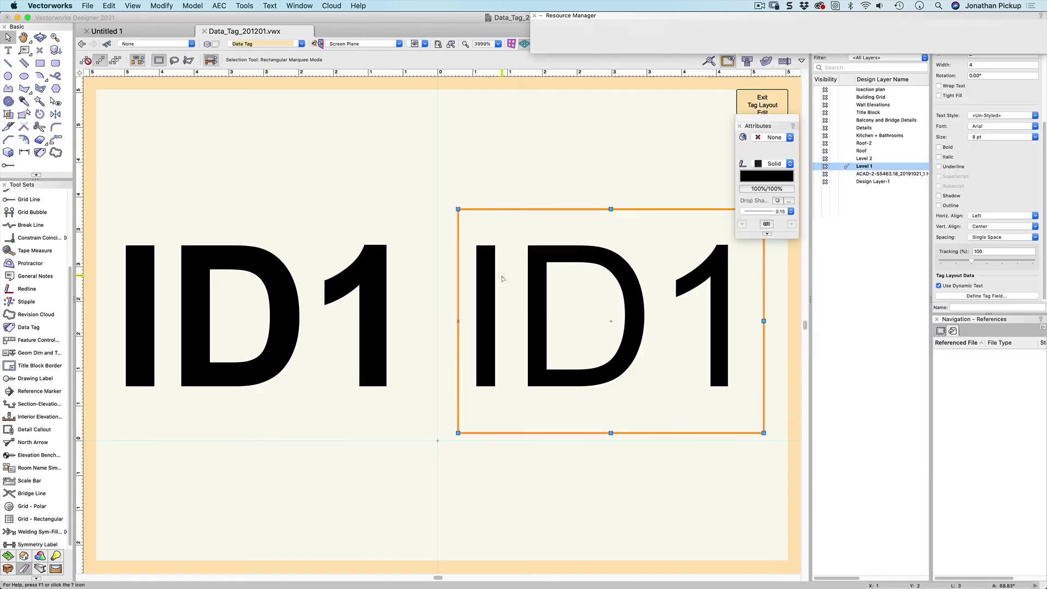
Open the right ID1 text's tag field definition and choose Structural Member as its object.
{"action": "left_click", "coordinate": [973, 296]}
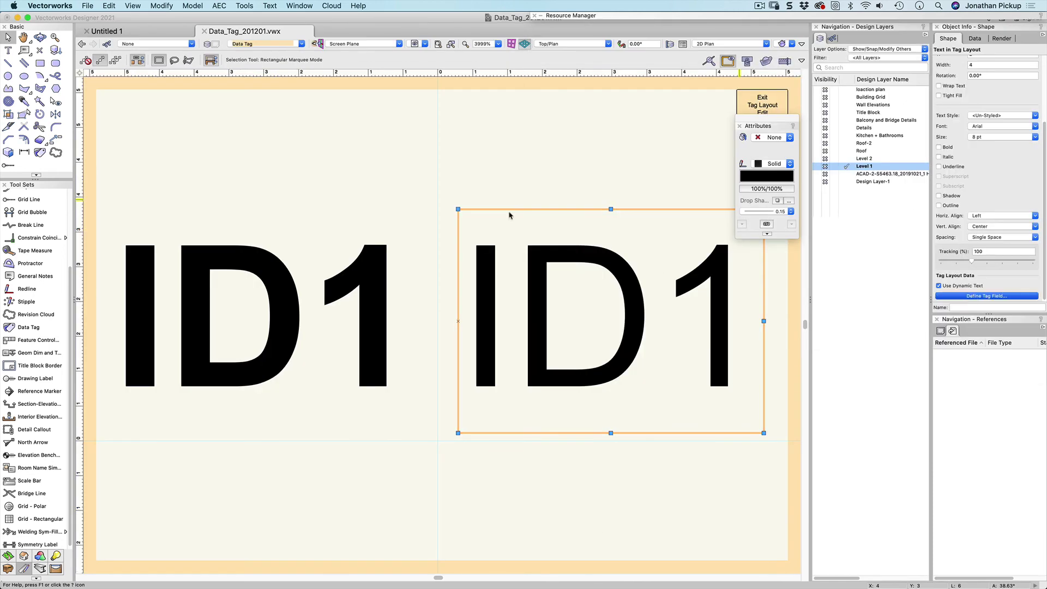
{"action": "left_click", "coordinate": [499, 206]}
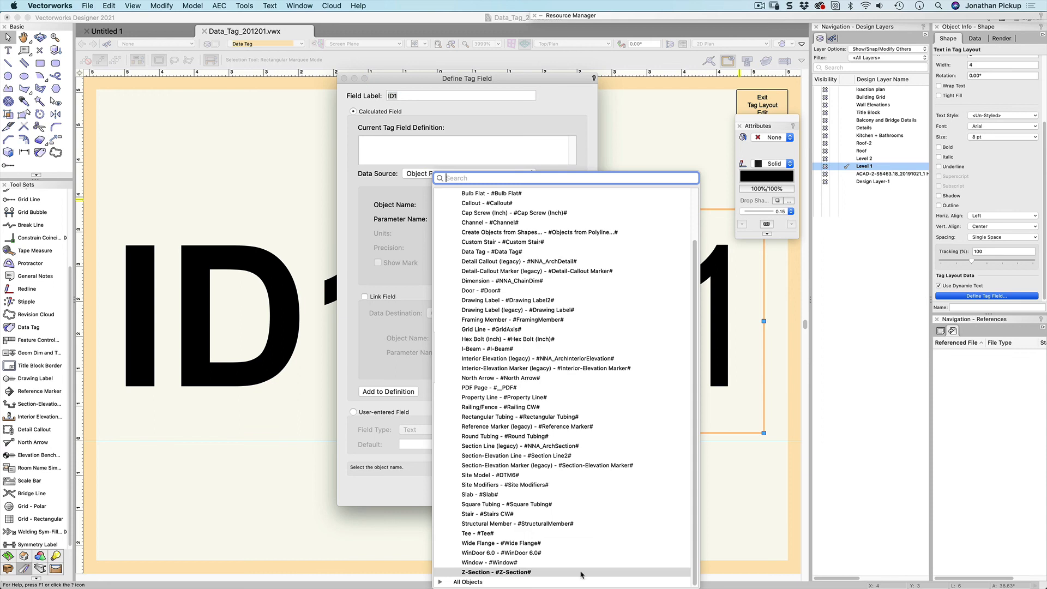
{"action": "left_click", "coordinate": [505, 523]}
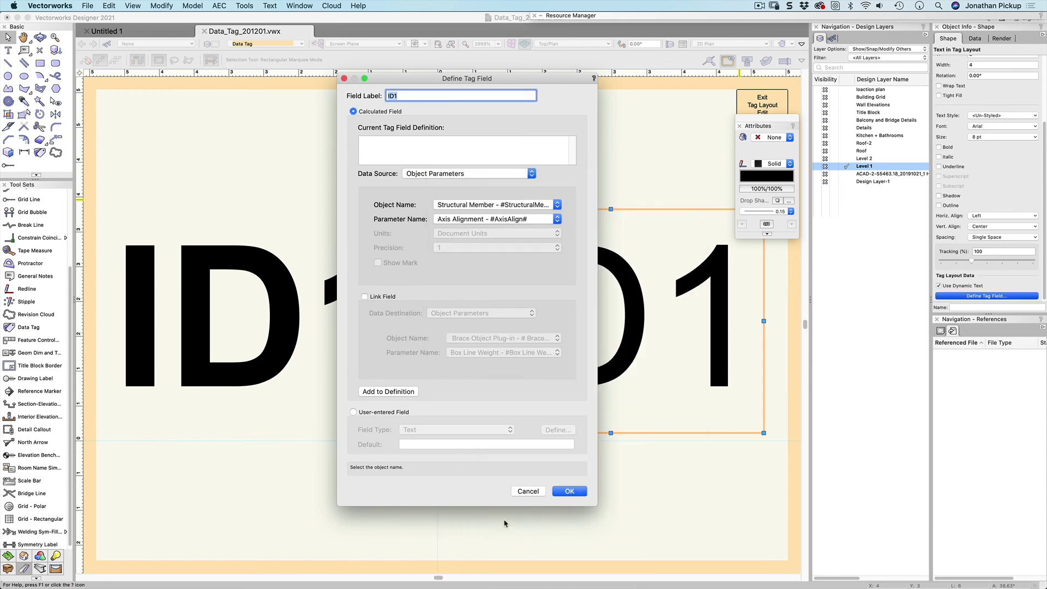
Add the Profile Size parameter to the right ID1 field's definition, then accept it and exit the tag layout.
{"action": "left_click", "coordinate": [444, 219]}
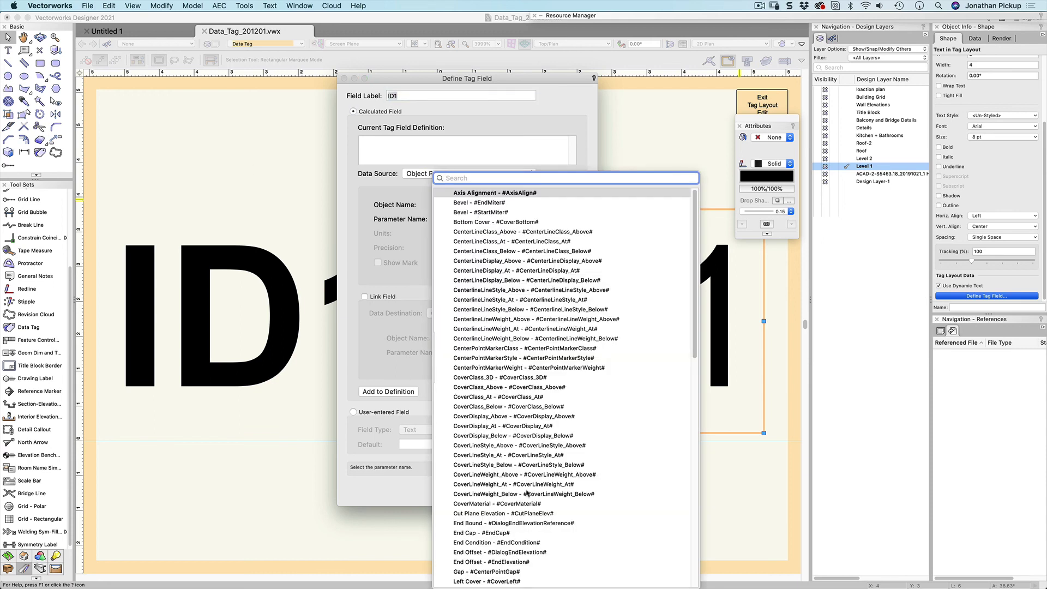
{"action": "scroll", "coordinate": [524, 489], "scroll_direction": "down", "scroll_amount": 10}
{"action": "scroll", "coordinate": [501, 399], "scroll_direction": "up", "scroll_amount": 10}
{"action": "type", "text": "pro"}
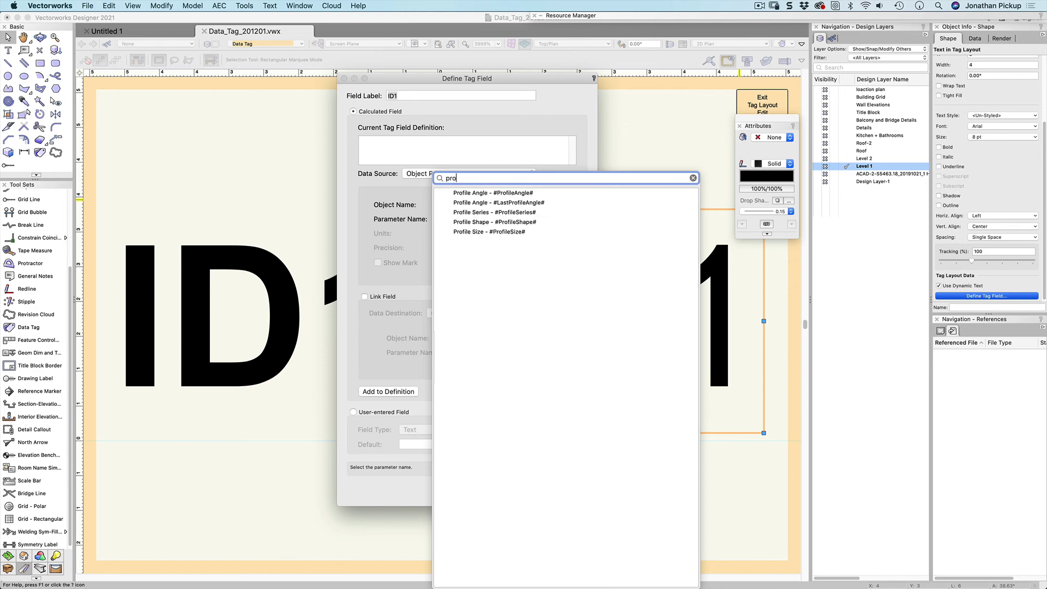
{"action": "left_click", "coordinate": [469, 232]}
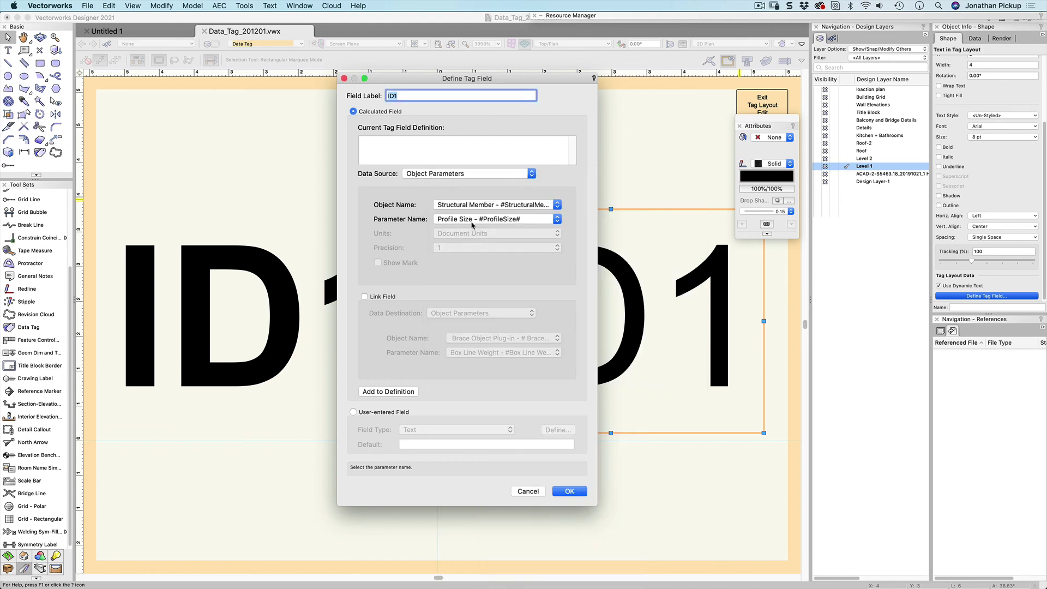
{"action": "left_click", "coordinate": [376, 393]}
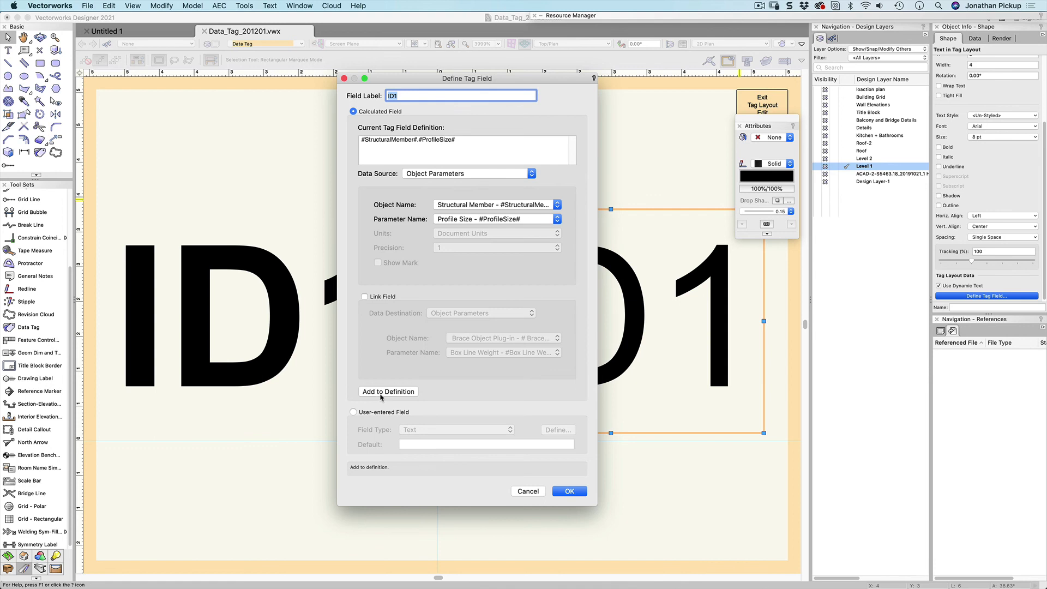
{"action": "left_click", "coordinate": [572, 492]}
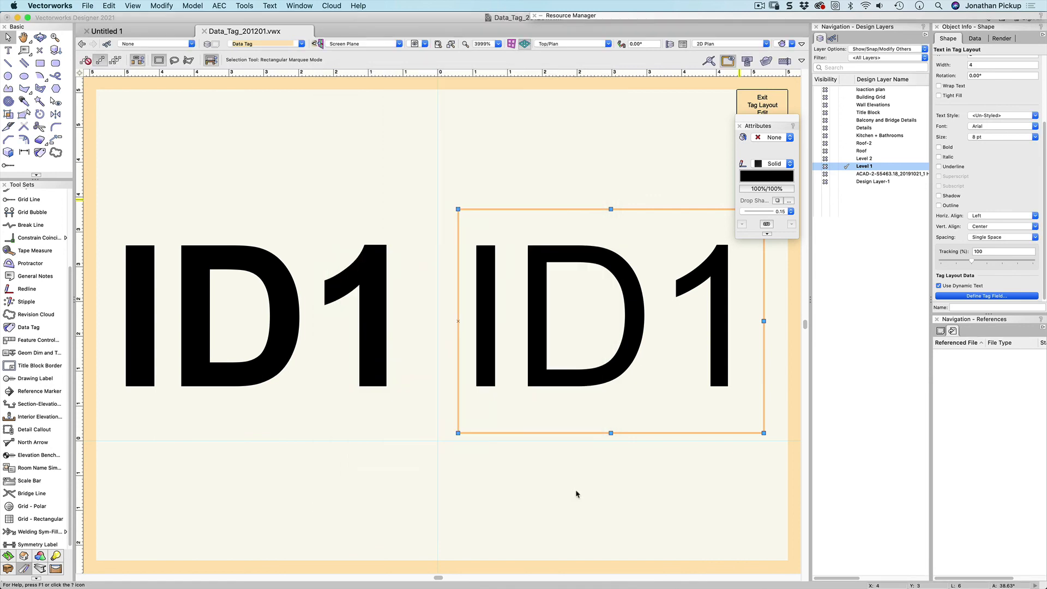
{"action": "left_click", "coordinate": [763, 104]}
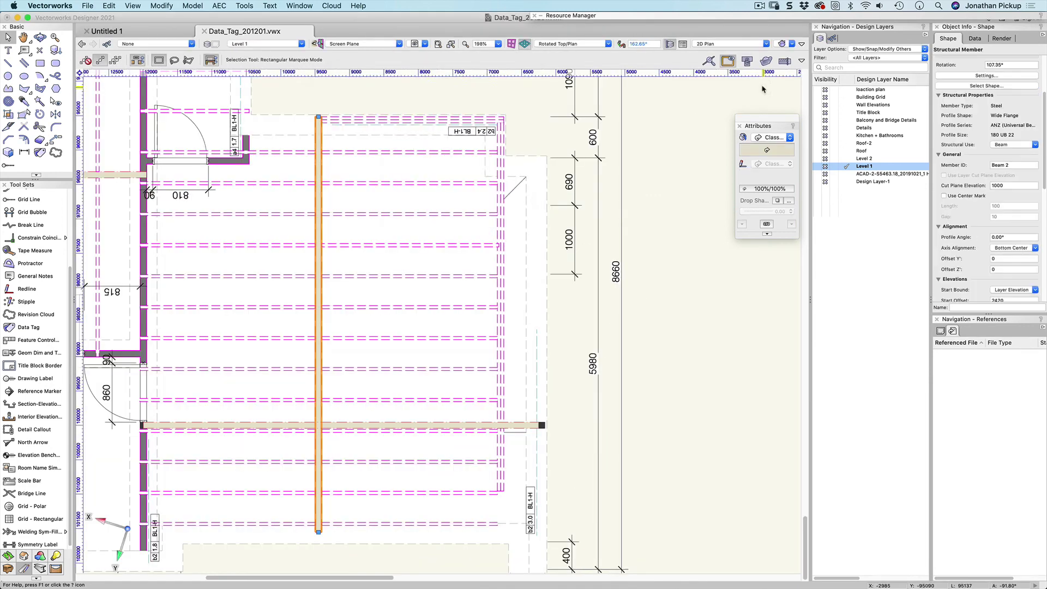
{"action": "left_click", "coordinate": [502, 303]}
Activate the Data Tag tool with the JP_Structural_Member style from the Data_Tag_201201.vwx file.
{"action": "left_click", "coordinate": [39, 152]}
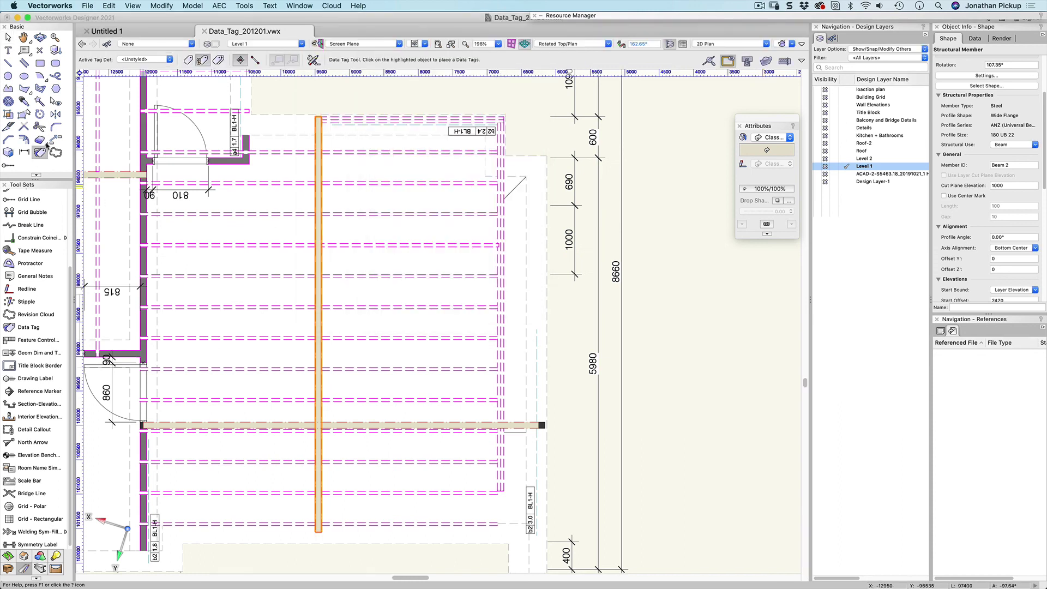
{"action": "left_click", "coordinate": [162, 60]}
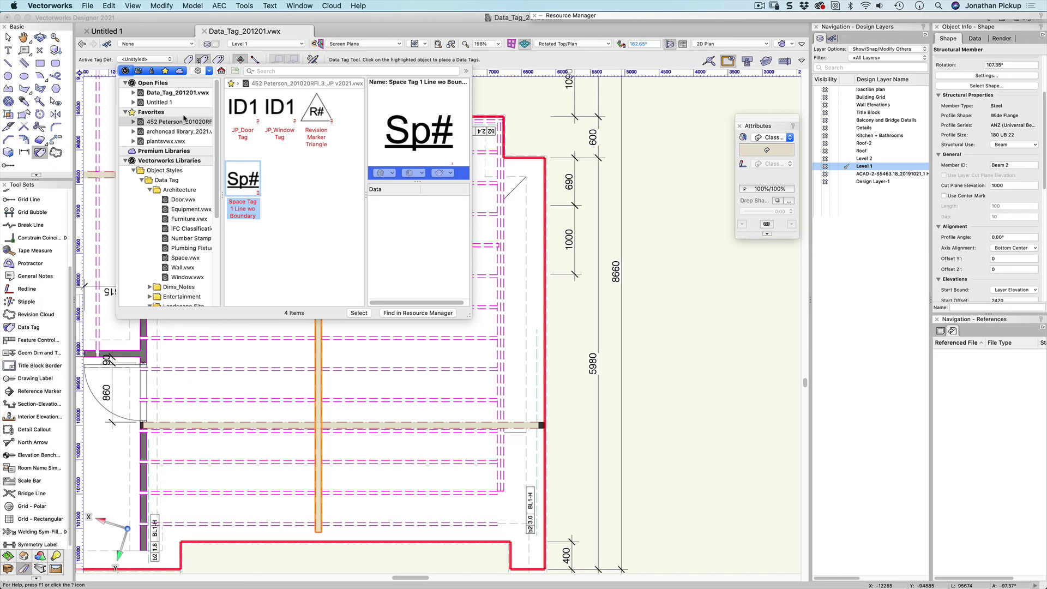
{"action": "left_click", "coordinate": [174, 93]}
{"action": "left_click", "coordinate": [239, 112]}
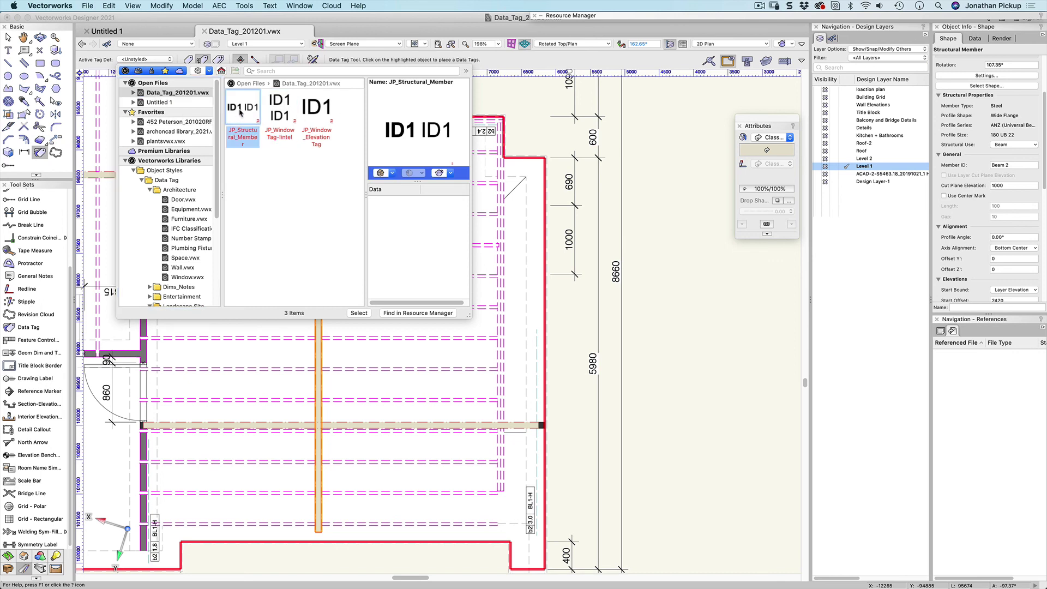
{"action": "left_click", "coordinate": [359, 313]}
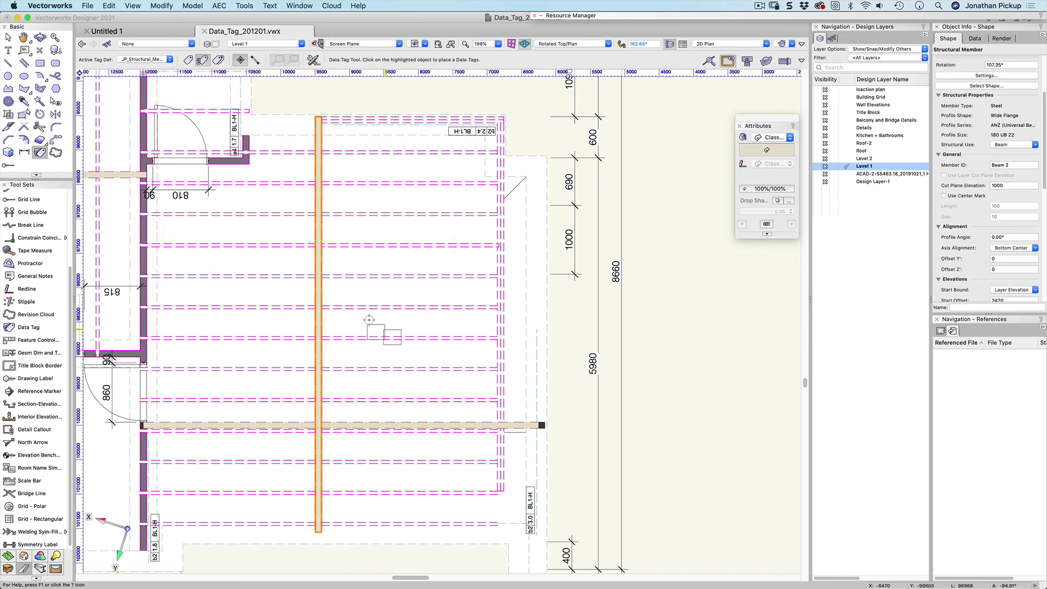
Tag the horizontal steel beam and the long vertical steel beam on the Level 1 design layer.
{"action": "left_click", "coordinate": [313, 289]}
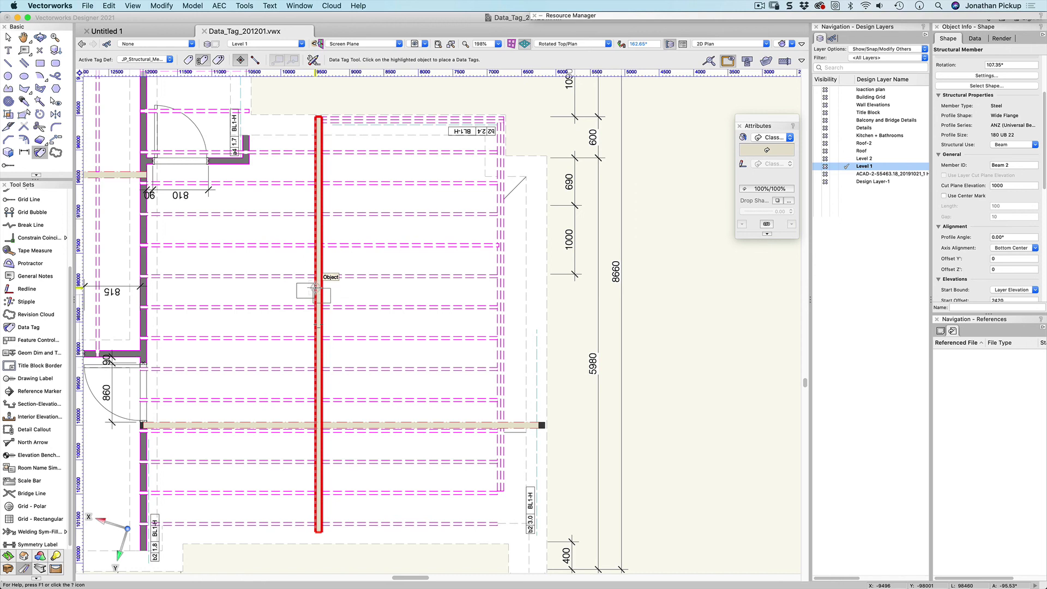
{"action": "left_click_drag", "start_coordinate": [308, 293], "coordinate": [599, 343]}
{"action": "left_click", "coordinate": [305, 203]}
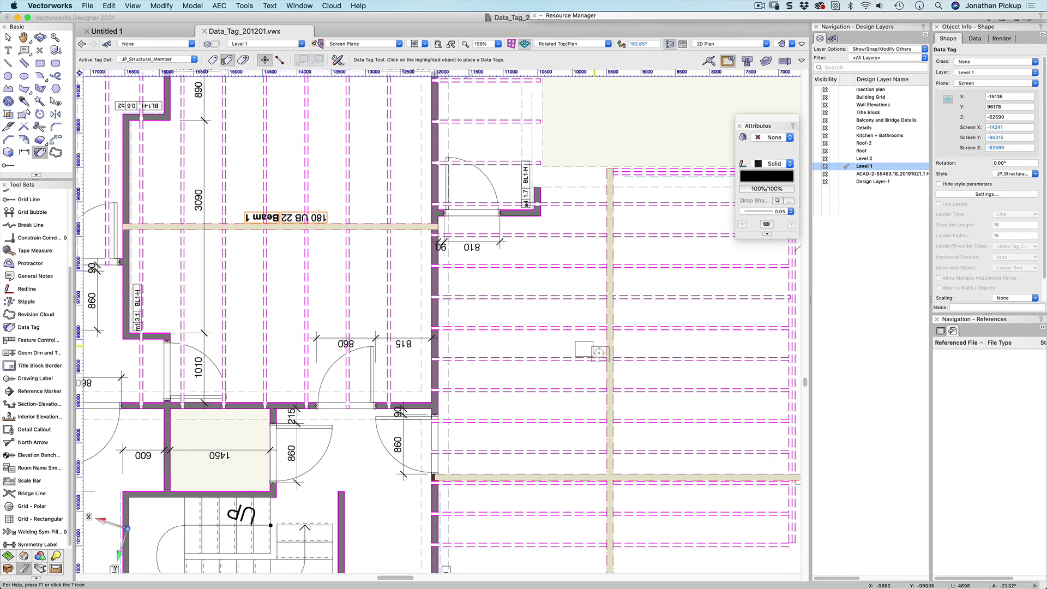
{"action": "left_click", "coordinate": [612, 372]}
{"action": "key", "text": "x"}
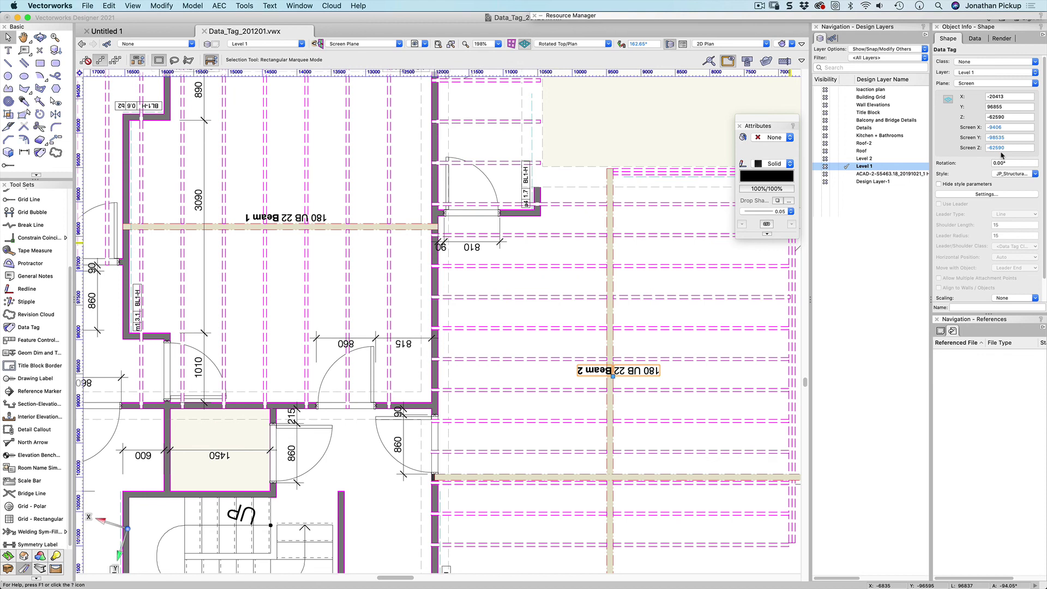
Rotate the vertical beam's tag by 90° and the horizontal beam's tag by 180° in the Level 1 plan.
{"action": "key", "text": "super+l"}
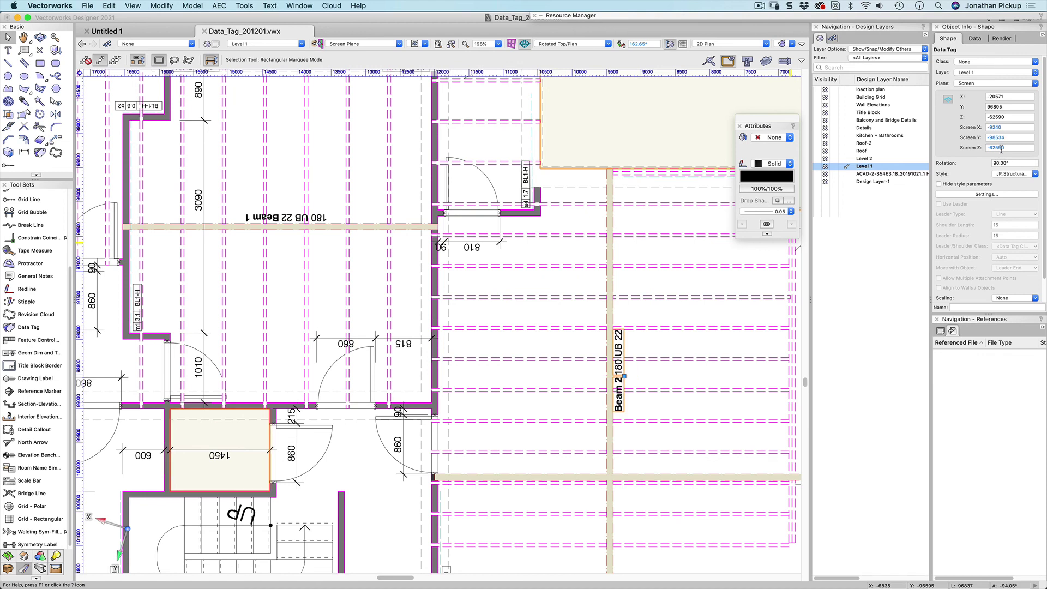
{"action": "left_click", "coordinate": [282, 216]}
{"action": "key", "text": "super+l"}
{"action": "key", "text": "super+l"}
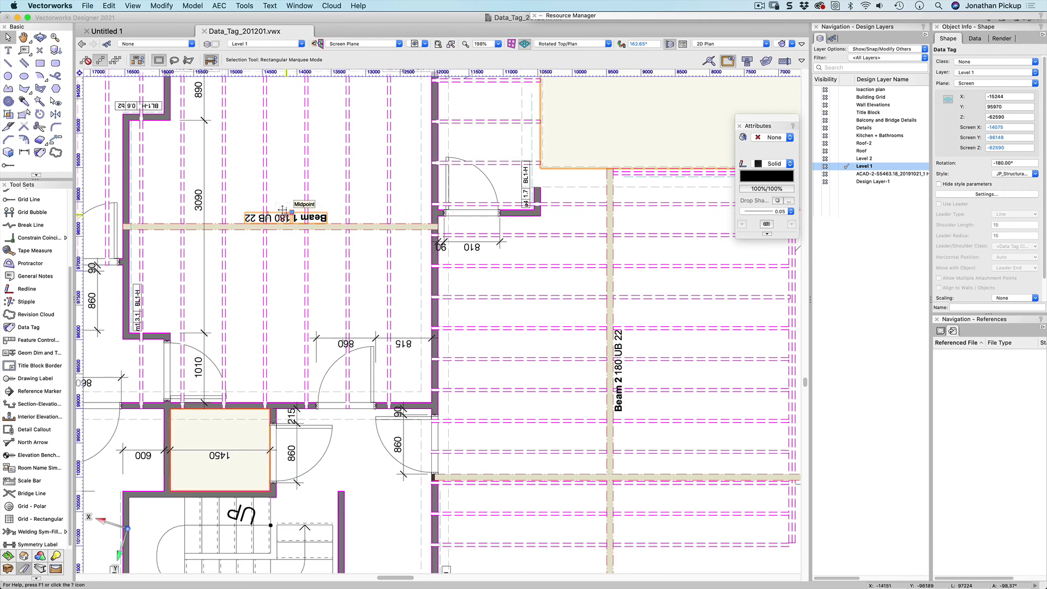
Show the Floor Framing Plan sheet beside the Level 1 plan and check whether the beam tags are viewport annotations.
{"action": "left_click", "coordinate": [649, 44]}
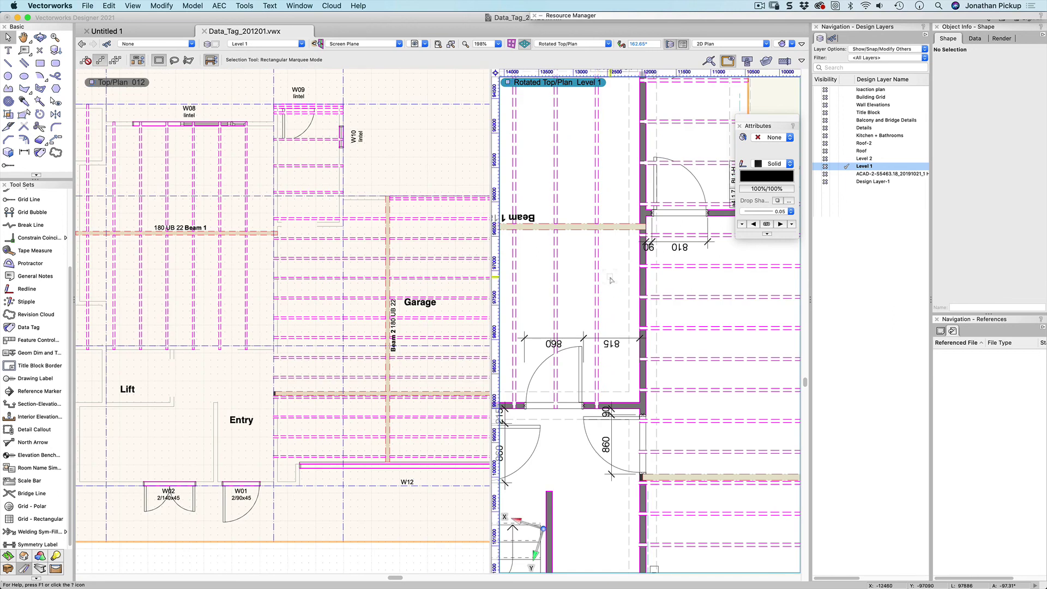
{"action": "double_click", "coordinate": [186, 229]}
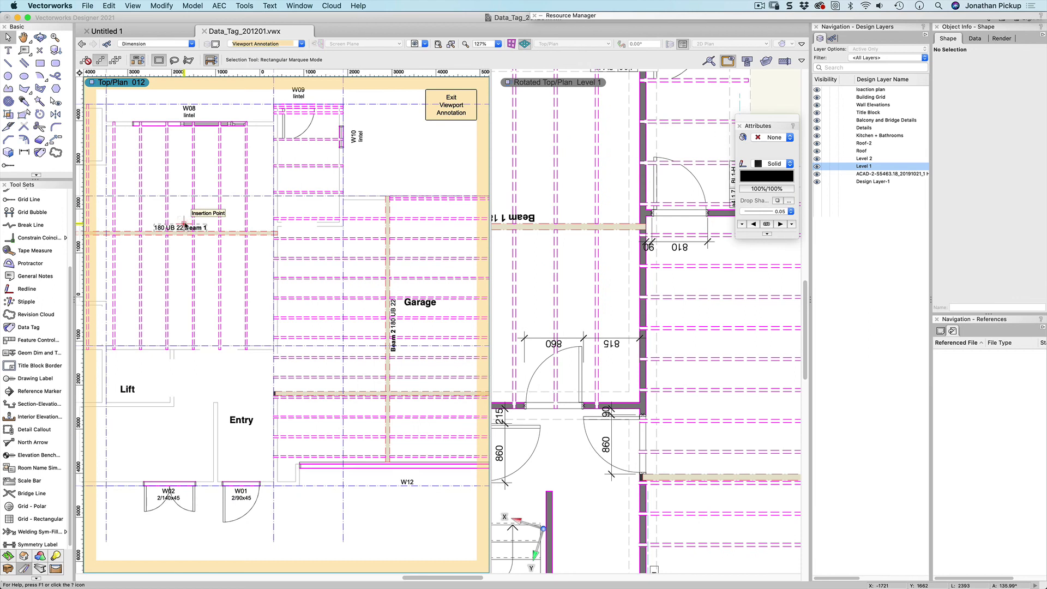
{"action": "left_click", "coordinate": [452, 104]}
Delete the data tags of the horizontal and vertical steel beams from the Level 1 design layer.
{"action": "left_click", "coordinate": [534, 216]}
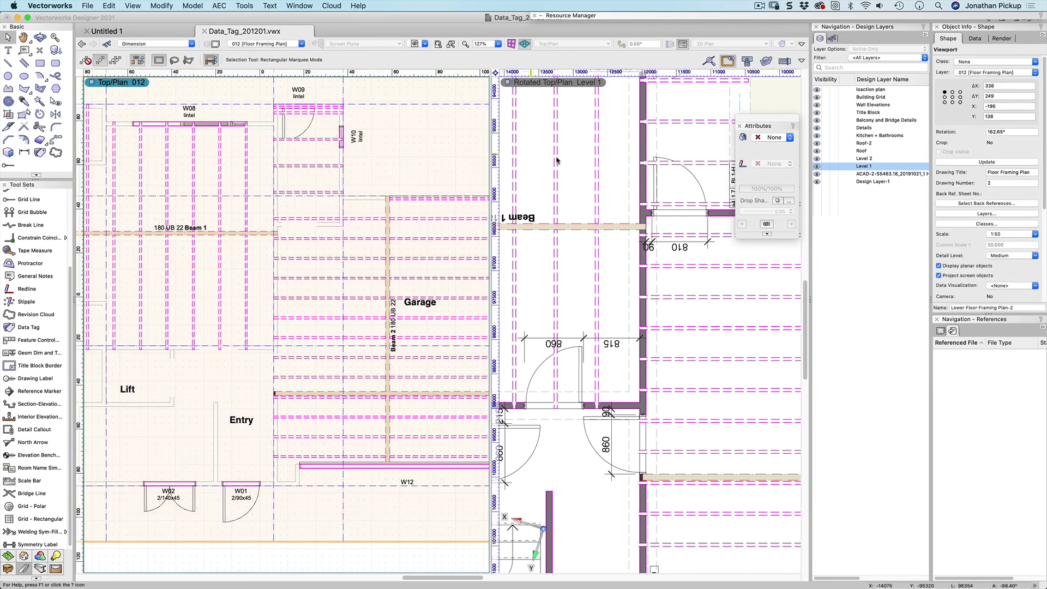
{"action": "left_click", "coordinate": [534, 216]}
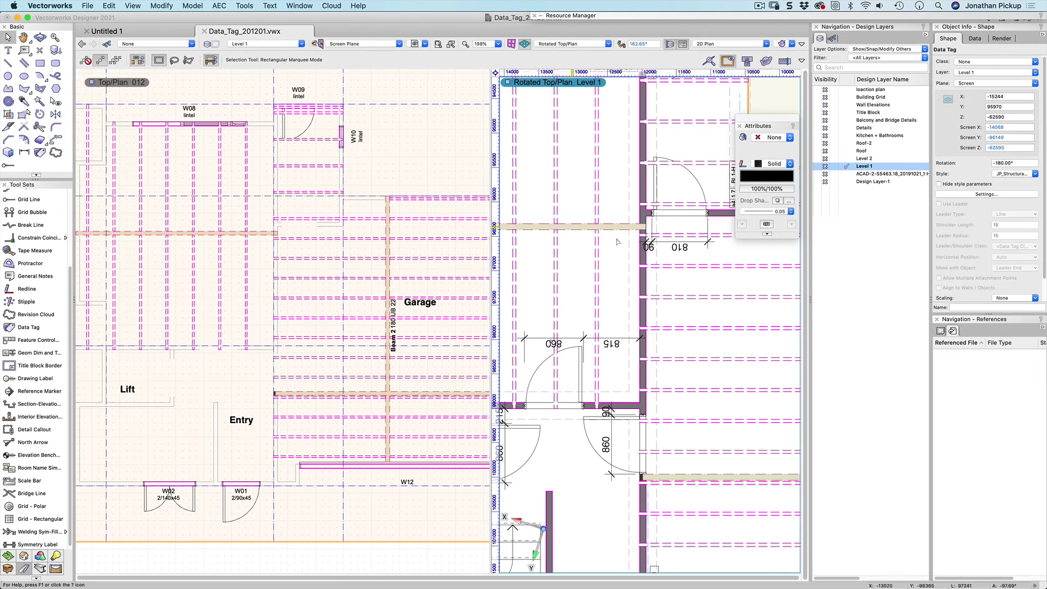
{"action": "left_click_drag", "start_coordinate": [546, 257], "coordinate": [693, 339]}
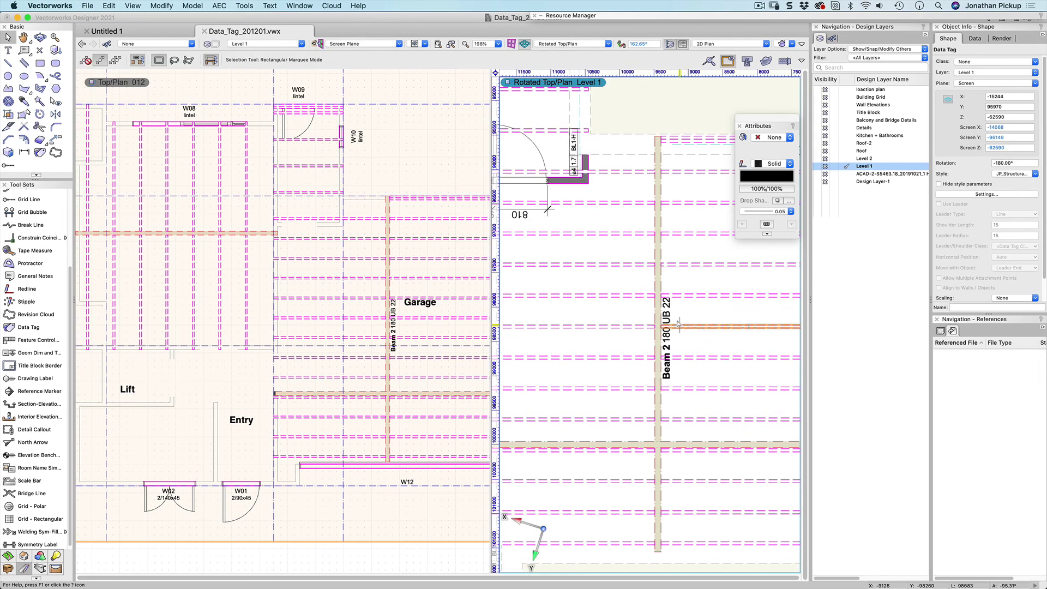
{"action": "left_click", "coordinate": [666, 338]}
Open the annotations of the Lower Floor Framing Plan-2 viewport on sheet 012 for editing.
{"action": "left_click", "coordinate": [242, 217]}
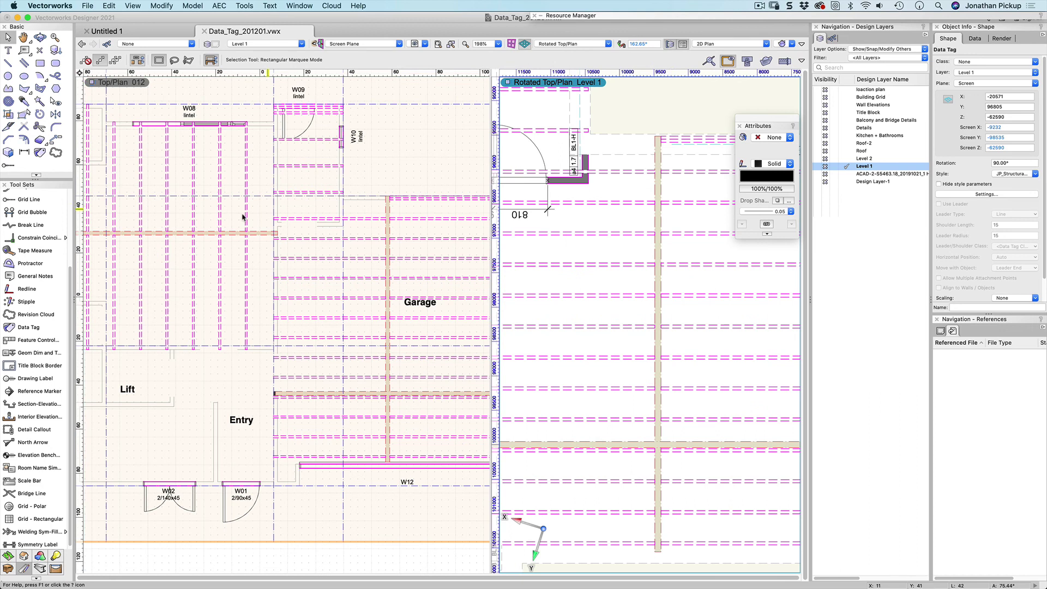
{"action": "left_click", "coordinate": [221, 233]}
{"action": "right_click", "coordinate": [221, 233]}
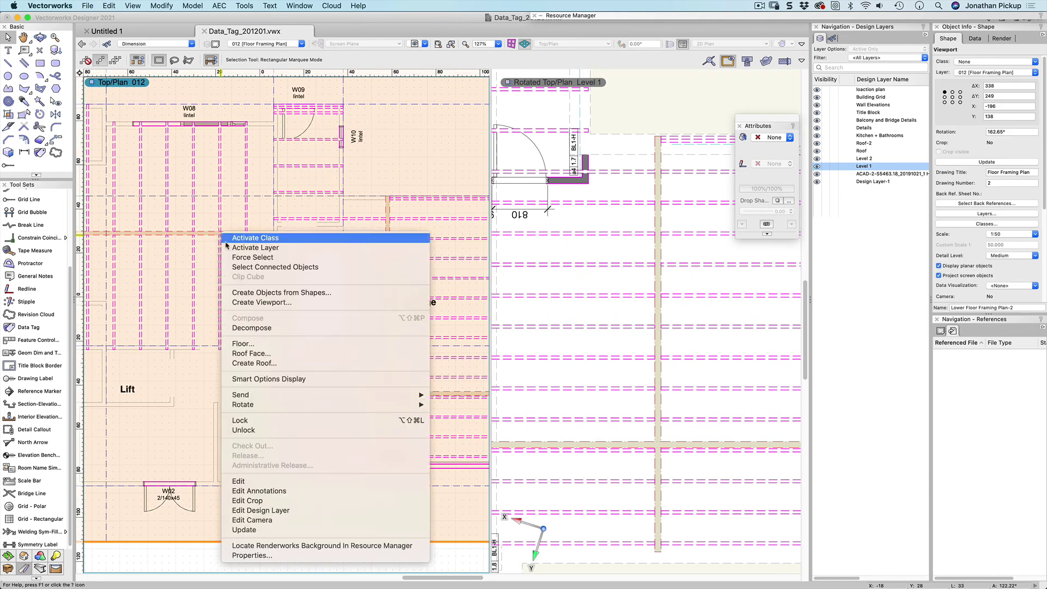
{"action": "left_click", "coordinate": [272, 492]}
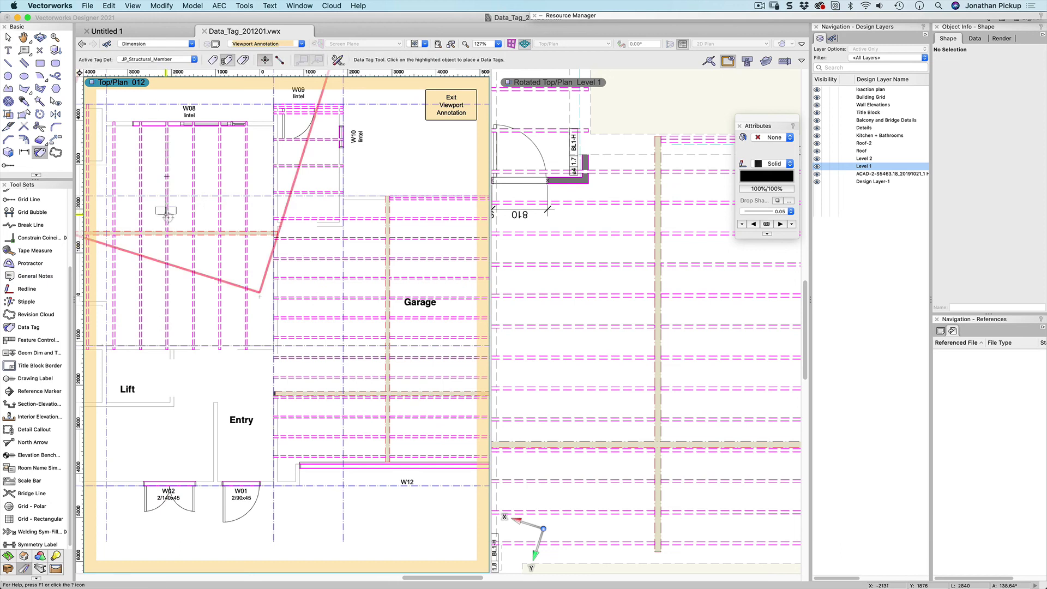
Place JP_Structural_Member data tags on the horizontal beam and the vertical garage beam in the viewport annotations.
{"action": "middle_click_drag", "start_coordinate": [191, 216], "coordinate": [218, 232]}
{"action": "left_click", "coordinate": [348, 231]}
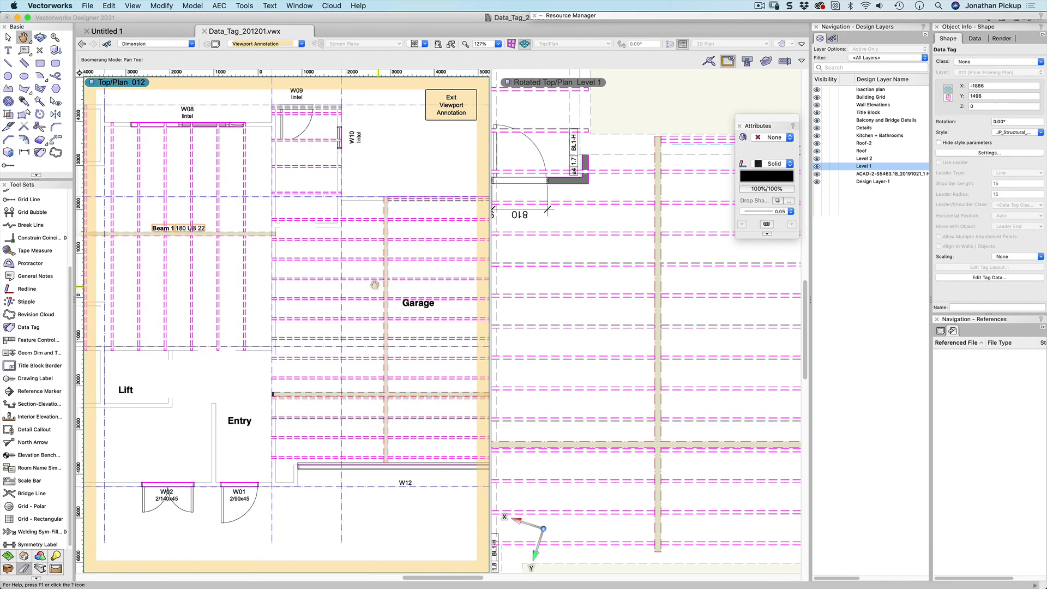
{"action": "left_click", "coordinate": [384, 292]}
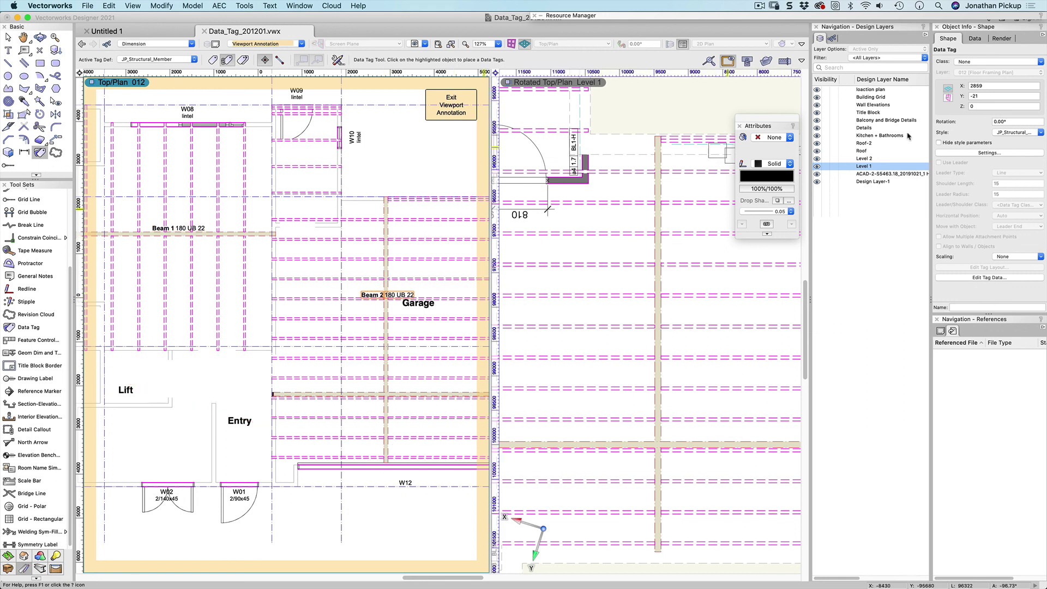
Set the rotation of the vertical garage beam's tag to 90° and leave the Data Tag tool.
{"action": "left_click", "coordinate": [1012, 121]}
{"action": "key", "text": "Return"}
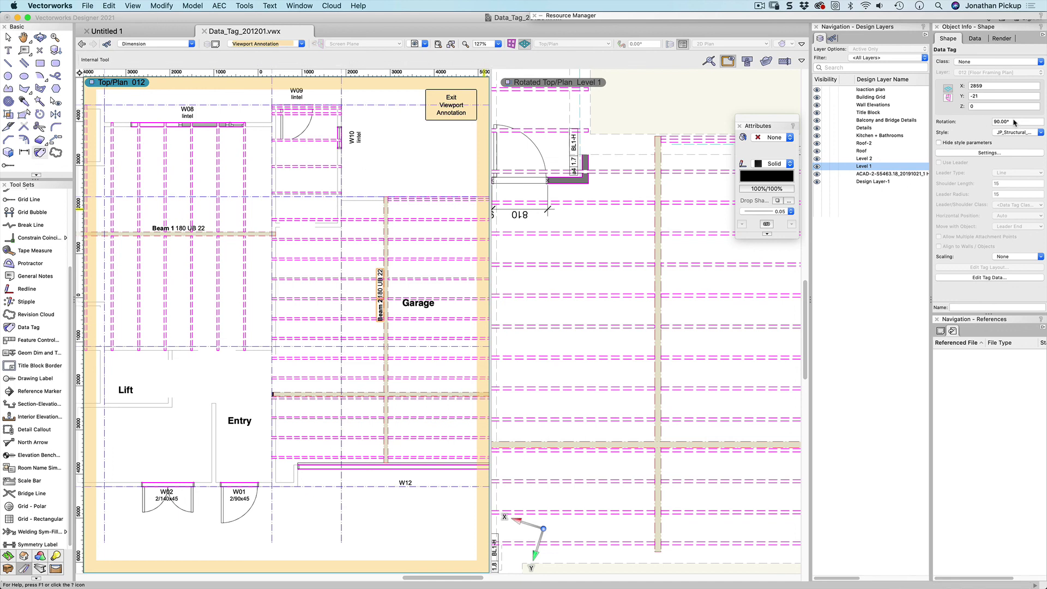
{"action": "left_click", "coordinate": [1014, 122]}
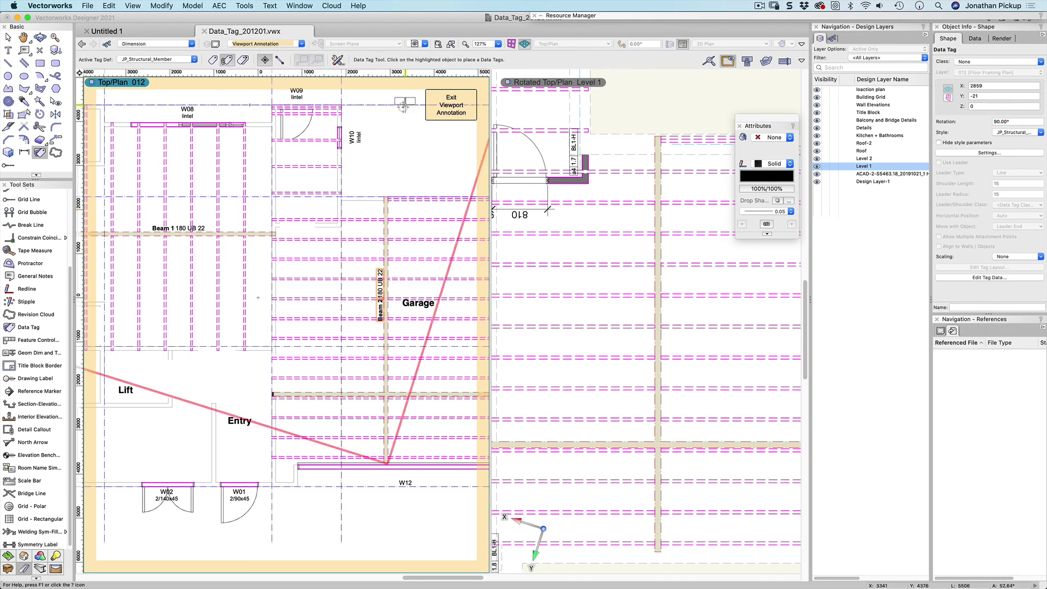
{"action": "key", "text": "x"}
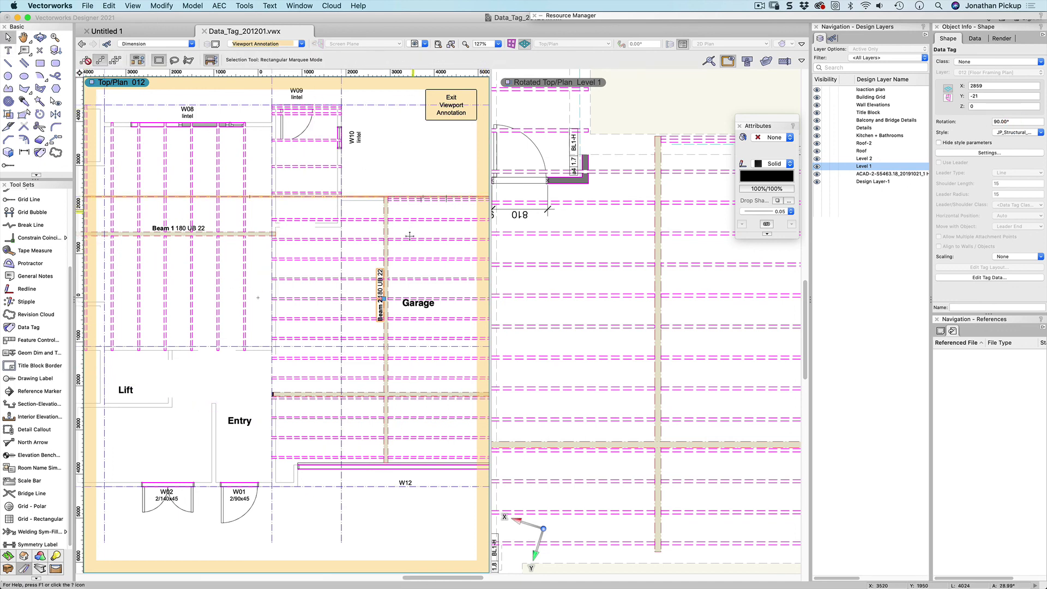
Set the Member ID of the vertical garage beam on Level 1 to Garage Beam and exit the viewport annotations.
{"action": "left_click", "coordinate": [659, 243]}
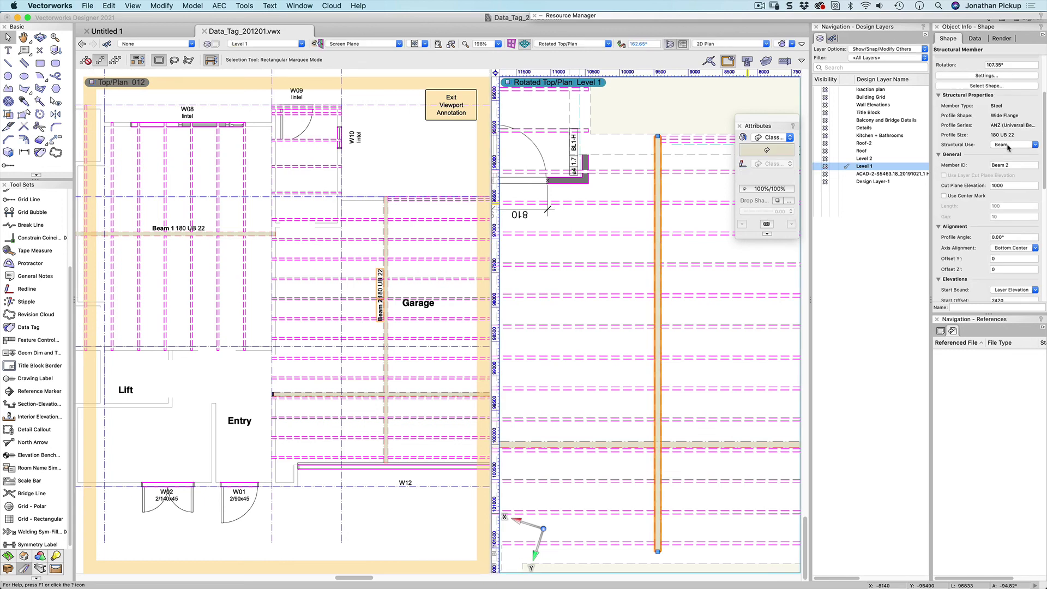
{"action": "left_click", "coordinate": [1013, 164]}
{"action": "key", "text": "Return"}
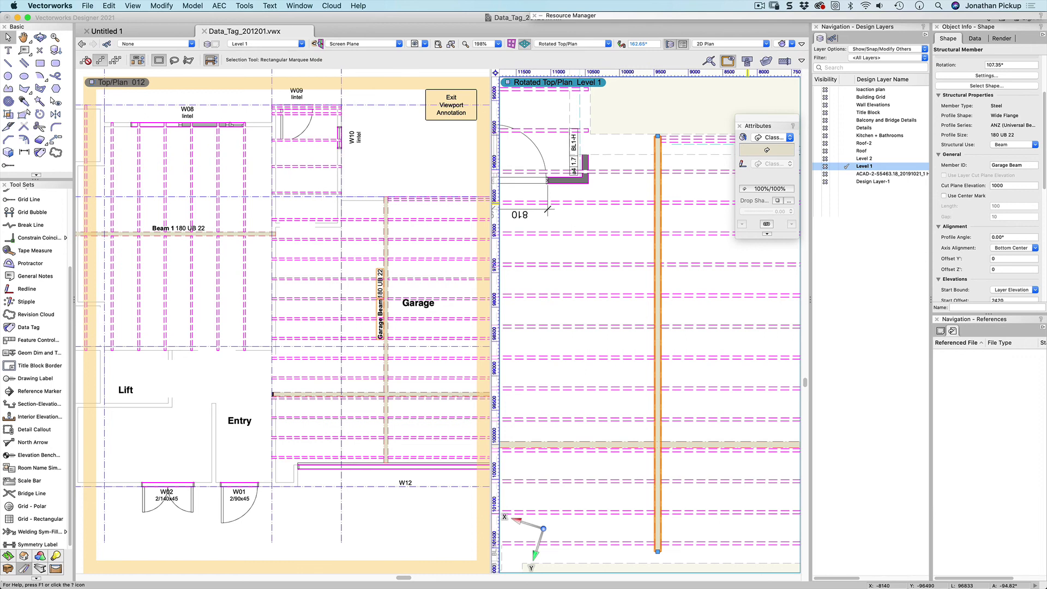
{"action": "left_click", "coordinate": [442, 110]}
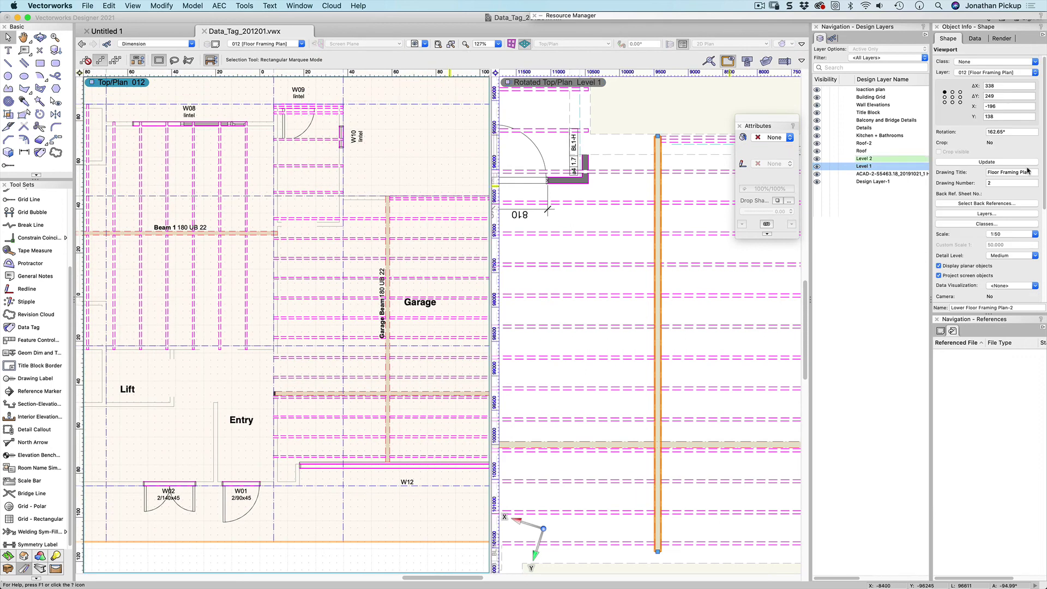
Change the steel shape size of the vertical garage beam on Level 1 to 250 UB 37.
{"action": "left_click", "coordinate": [846, 166]}
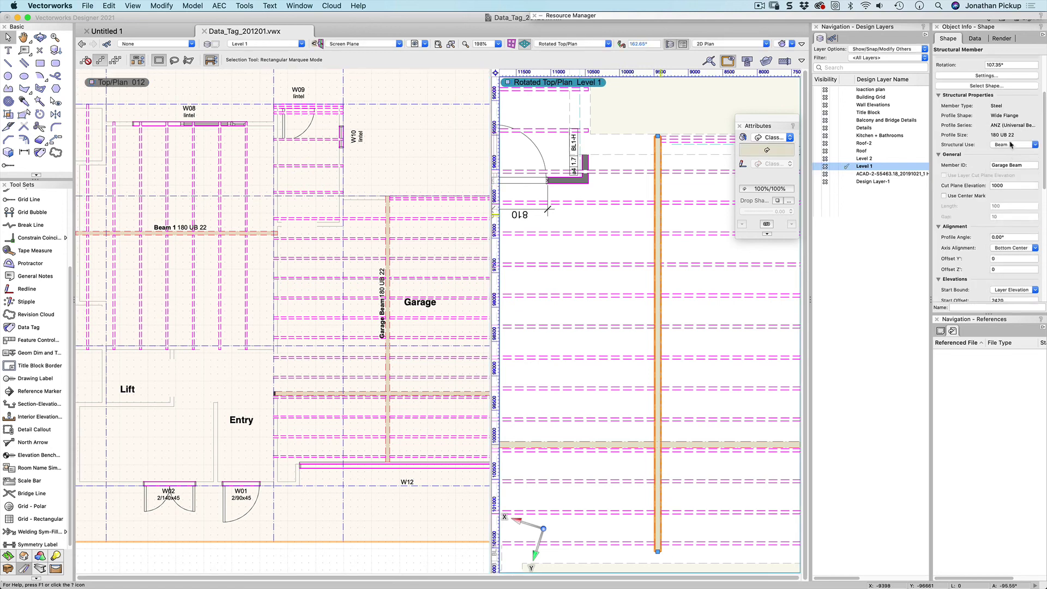
{"action": "left_click", "coordinate": [1012, 144]}
{"action": "left_click", "coordinate": [1013, 145]}
{"action": "left_click", "coordinate": [996, 86]}
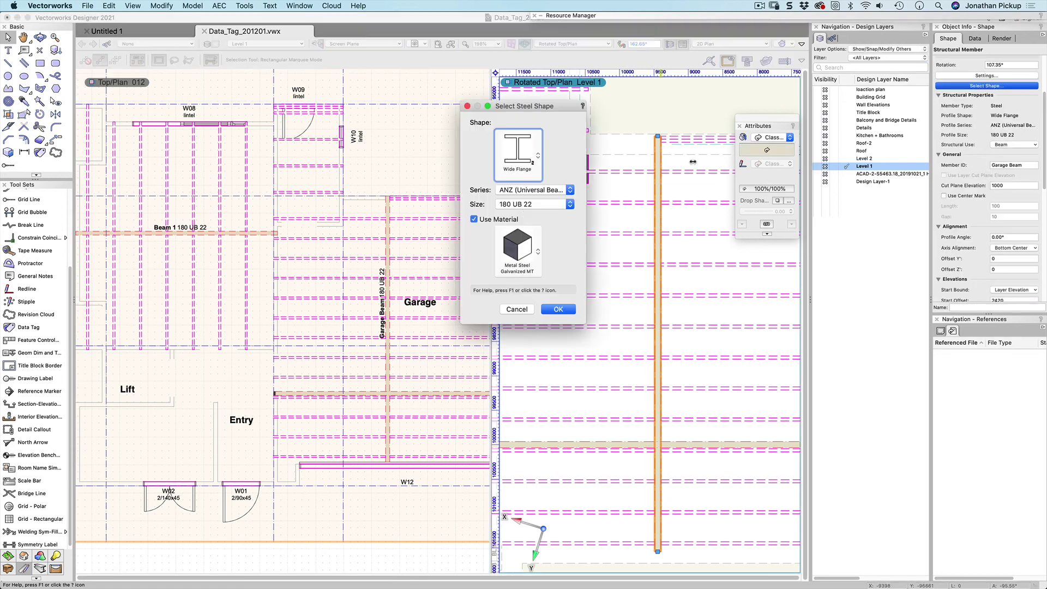
{"action": "left_click", "coordinate": [527, 205]}
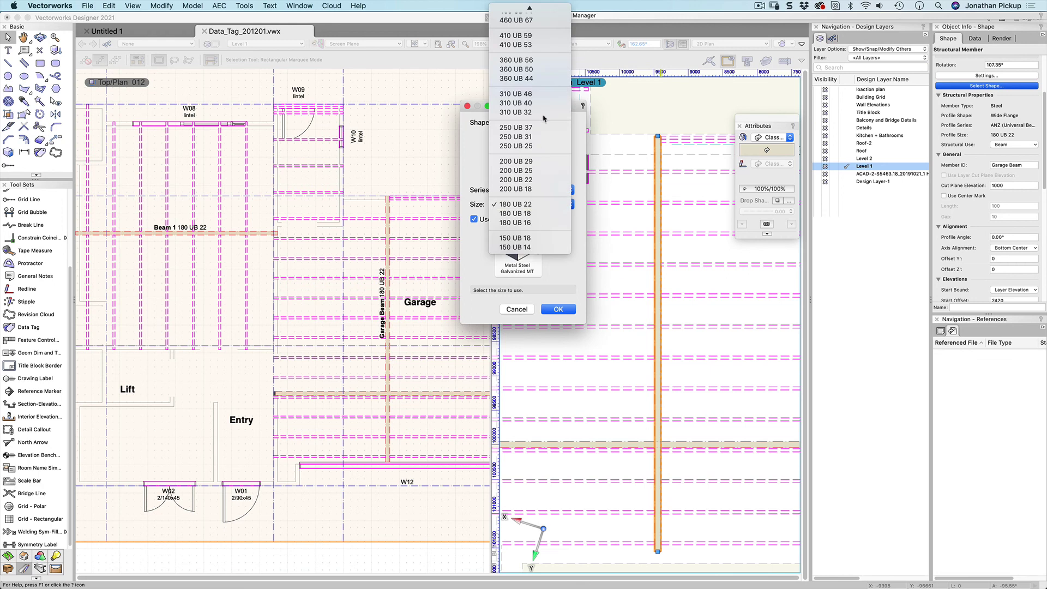
{"action": "left_click", "coordinate": [529, 130]}
{"action": "left_click", "coordinate": [555, 309]}
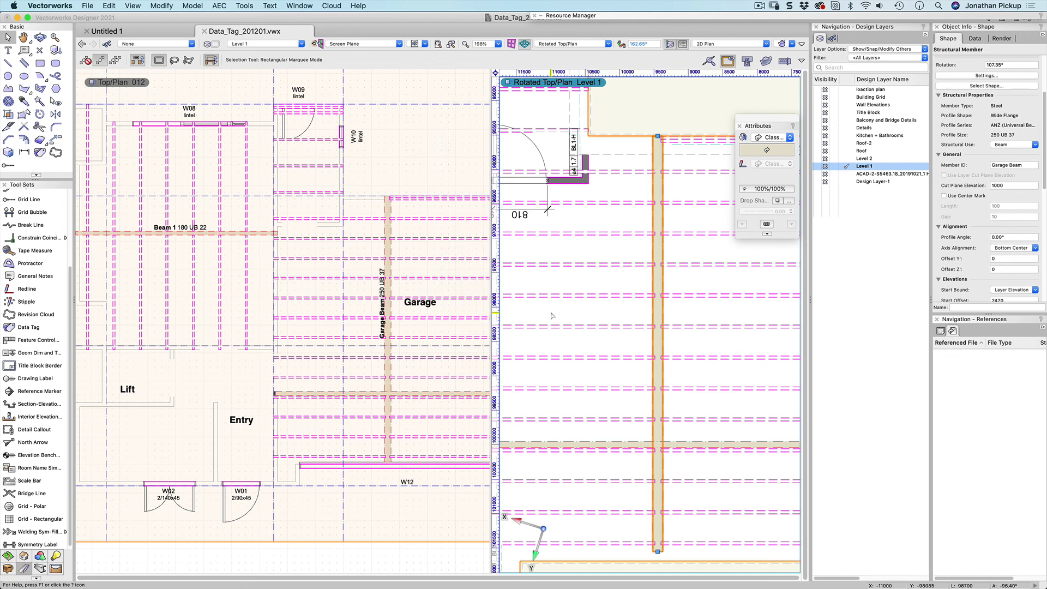
Copy both beam data tags from the Lower Floor Framing Plan-2 viewport annotations on sheet 012 and exit the annotations.
{"action": "left_click", "coordinate": [661, 280]}
{"action": "left_click", "coordinate": [385, 287]}
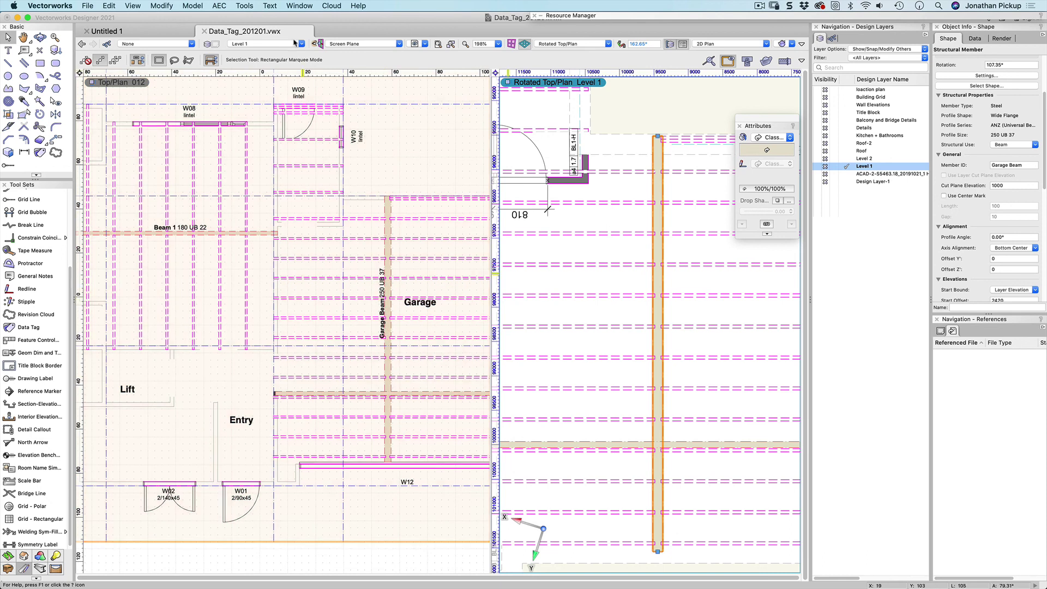
{"action": "left_click", "coordinate": [187, 227]}
{"action": "double_click", "coordinate": [187, 227]}
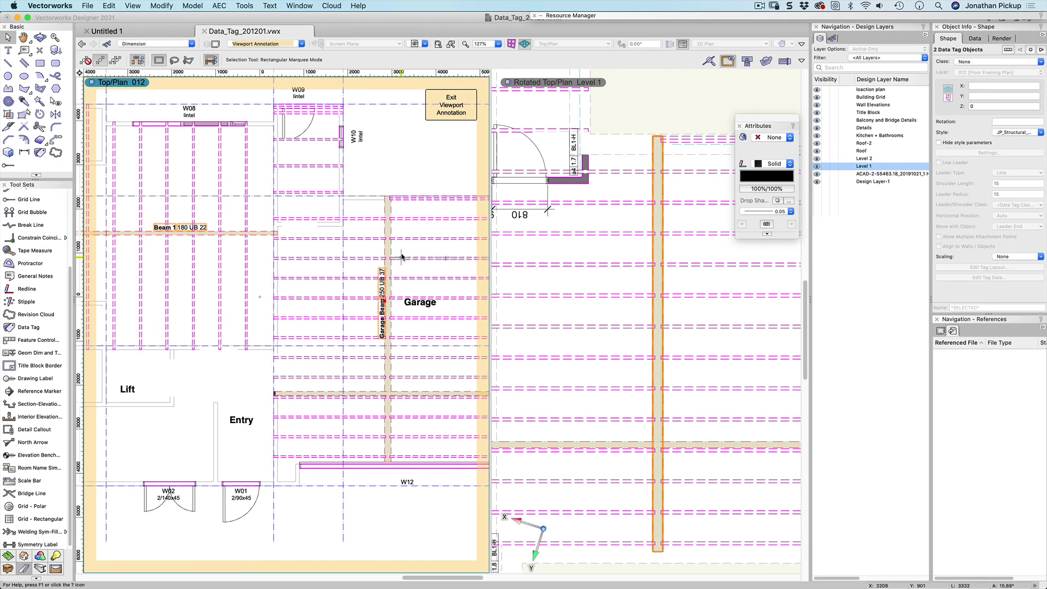
{"action": "left_click", "coordinate": [455, 103]}
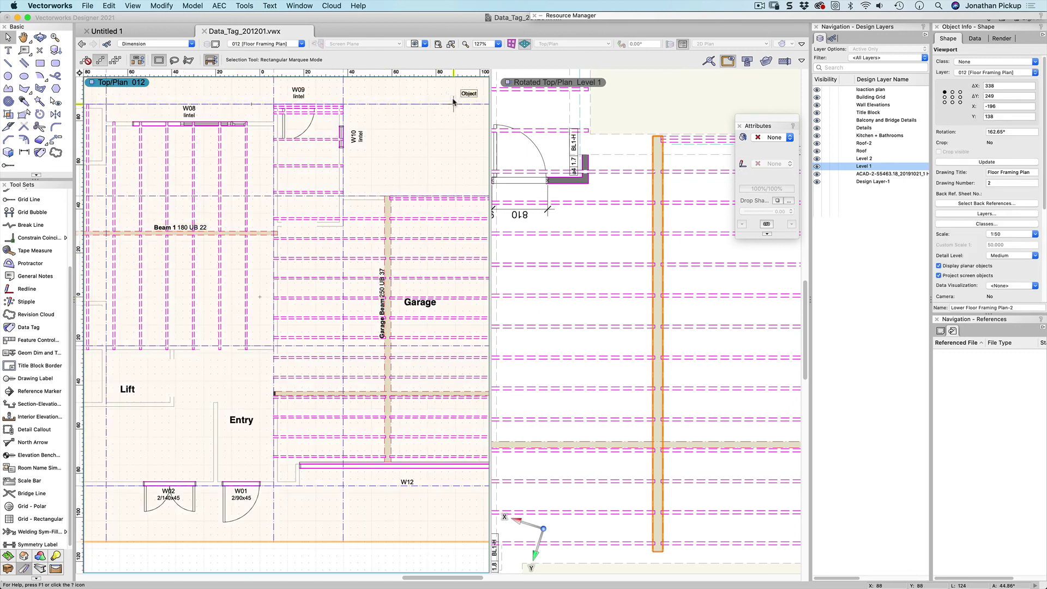
Switch to sheet 010 [Lower Level Framing Plan] and paste the beam data tags in place in its viewport annotations.
{"action": "left_click", "coordinate": [293, 45]}
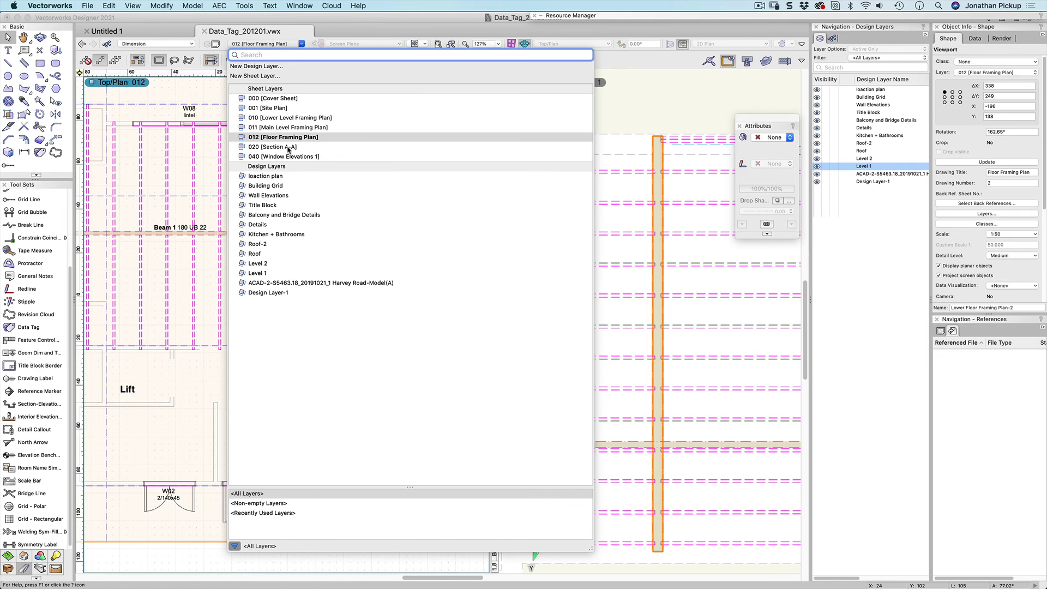
{"action": "left_click", "coordinate": [290, 119]}
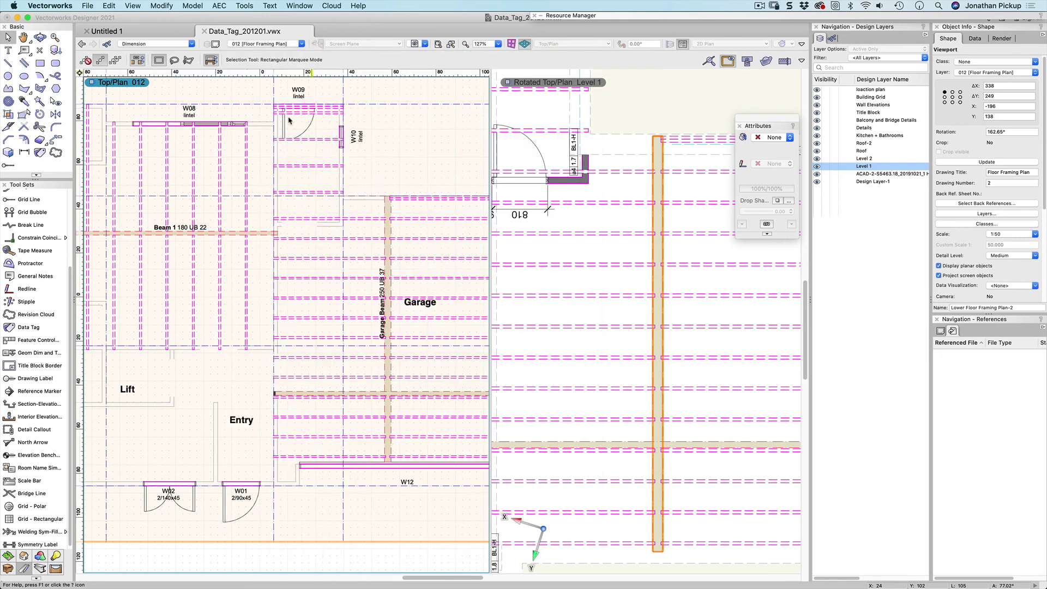
{"action": "double_click", "coordinate": [384, 268]}
{"action": "key", "text": "super+a"}
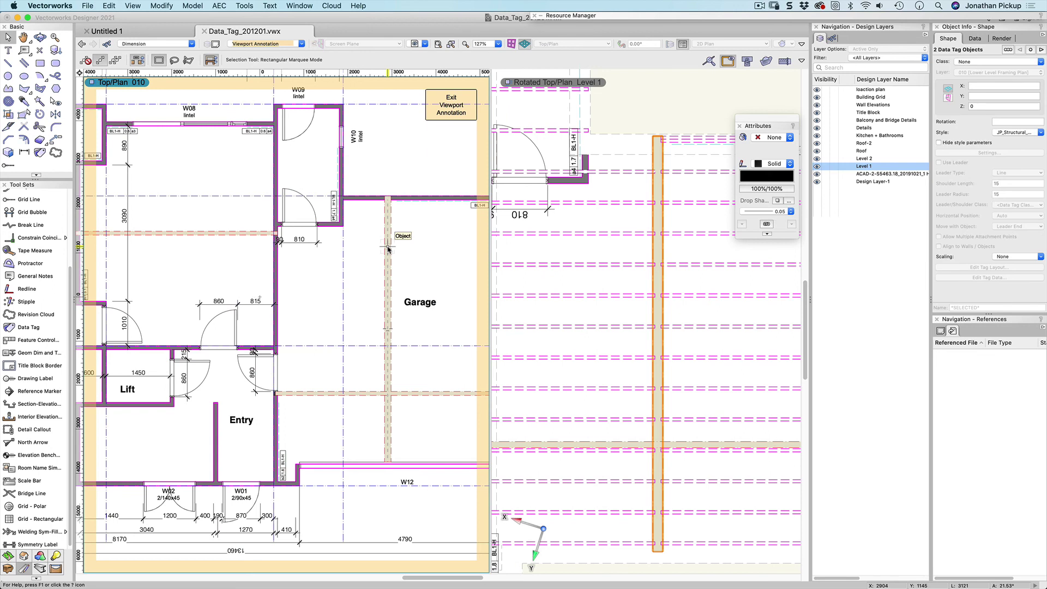
Delete the two pasted beam data tags from the viewport annotations on sheet 010.
{"action": "left_click", "coordinate": [157, 218]}
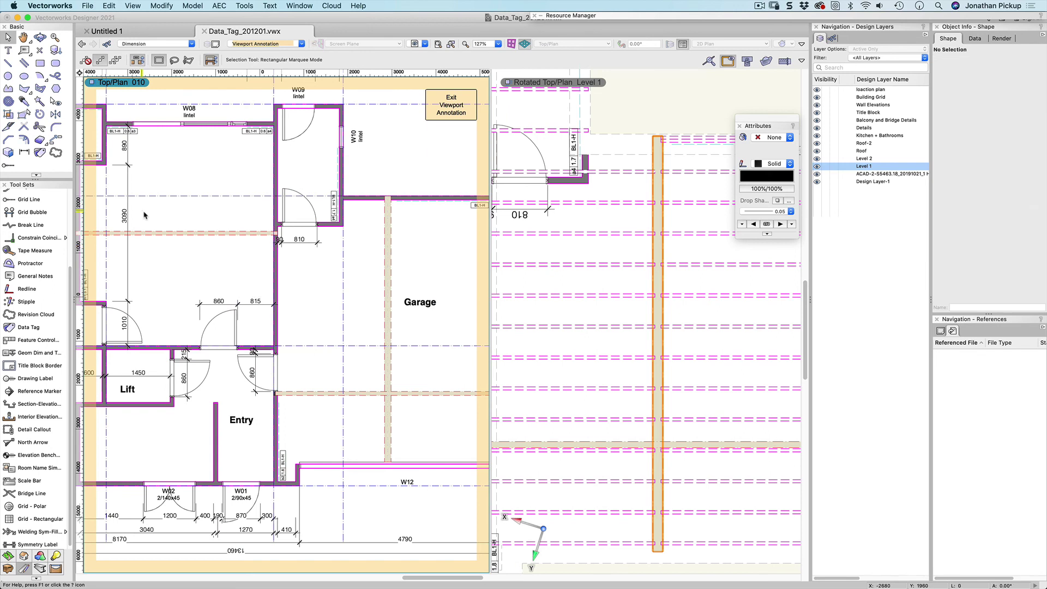
{"action": "left_click", "coordinate": [197, 251]}
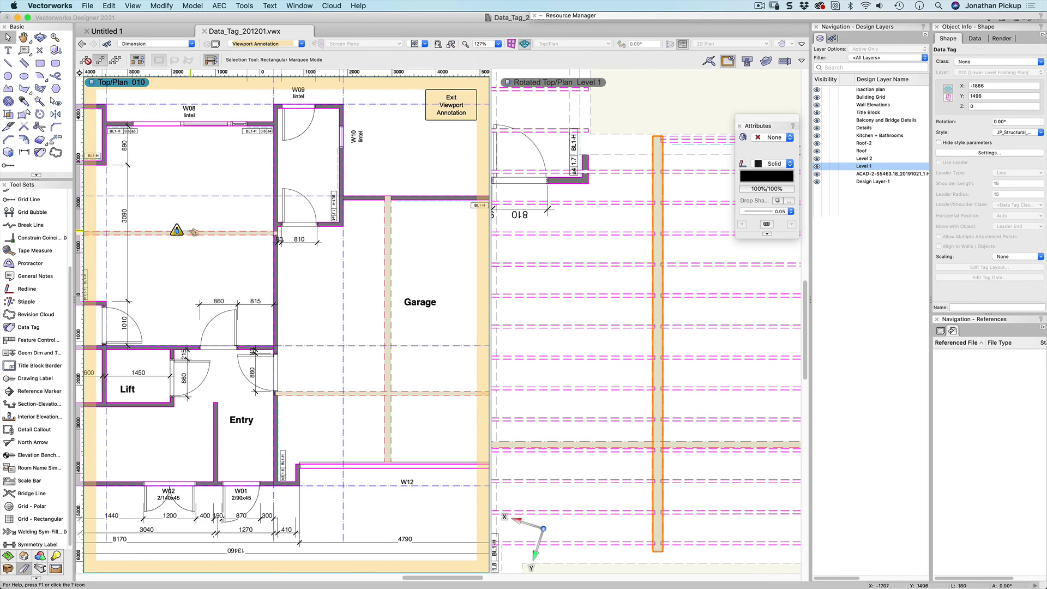
{"action": "key", "text": "Delete"}
{"action": "key", "text": "super+z"}
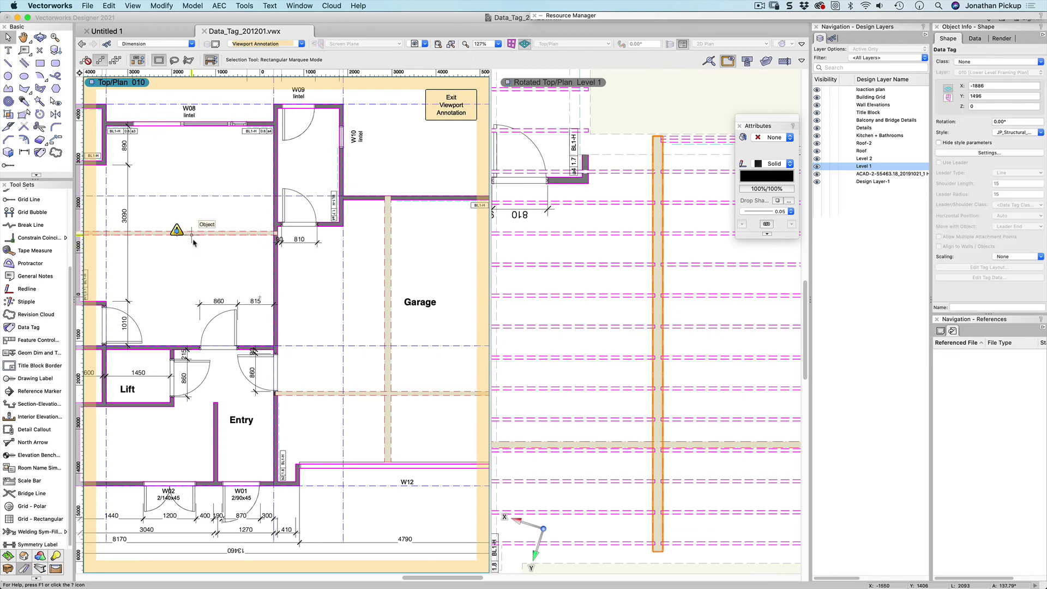
{"action": "key", "text": "Delete"}
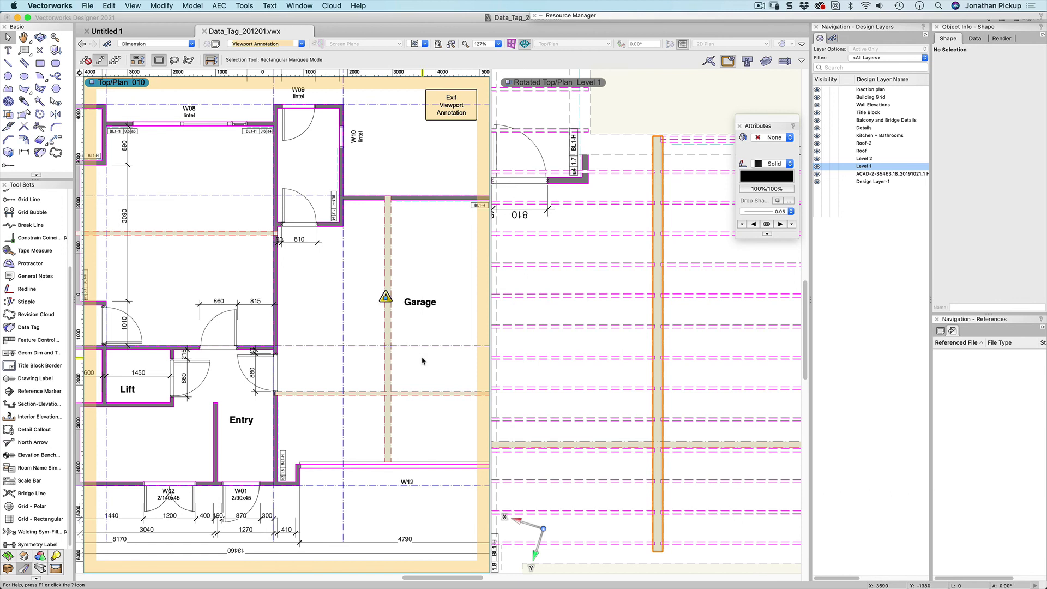
{"action": "left_click", "coordinate": [413, 305]}
{"action": "left_click", "coordinate": [164, 222]}
Place JP_Structural_Member data tags on the horizontal beam and the vertical garage beam in sheet 010's viewport annotations.
{"action": "left_click", "coordinate": [39, 152]}
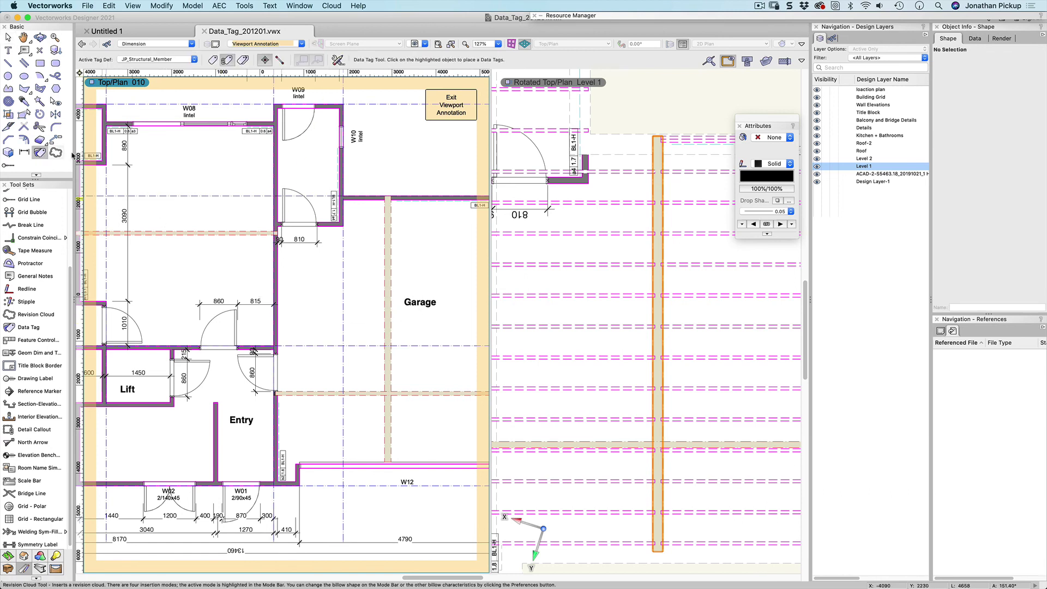
{"action": "left_click", "coordinate": [177, 231]}
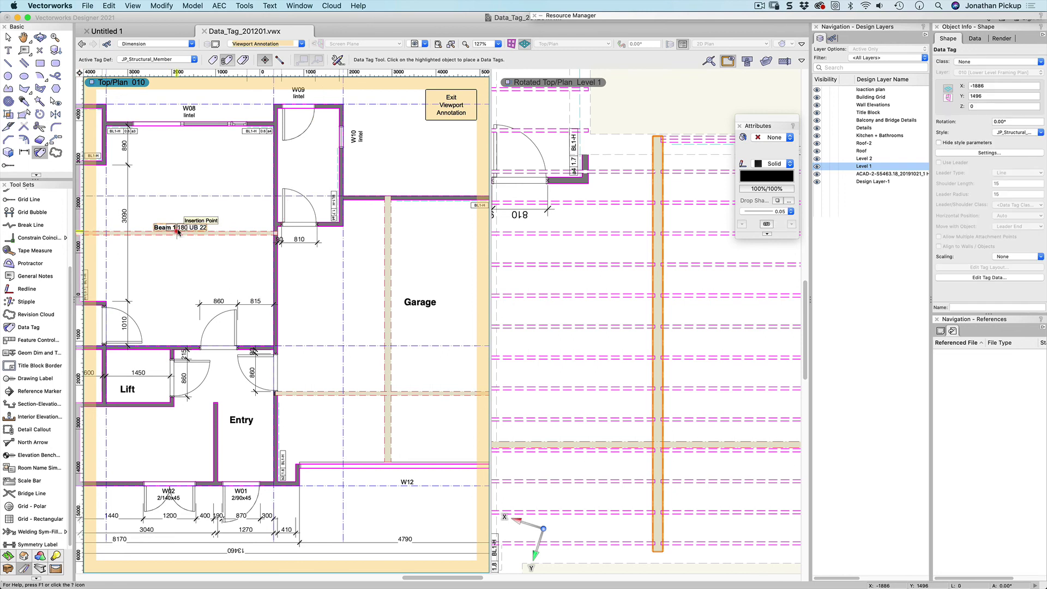
{"action": "left_click", "coordinate": [384, 326]}
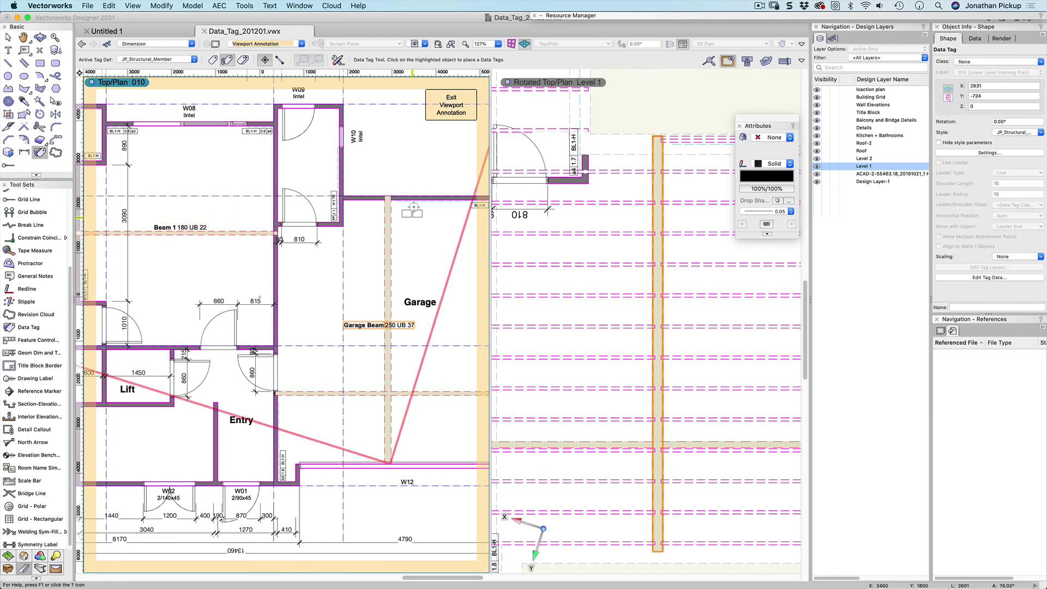
{"action": "key", "text": "x"}
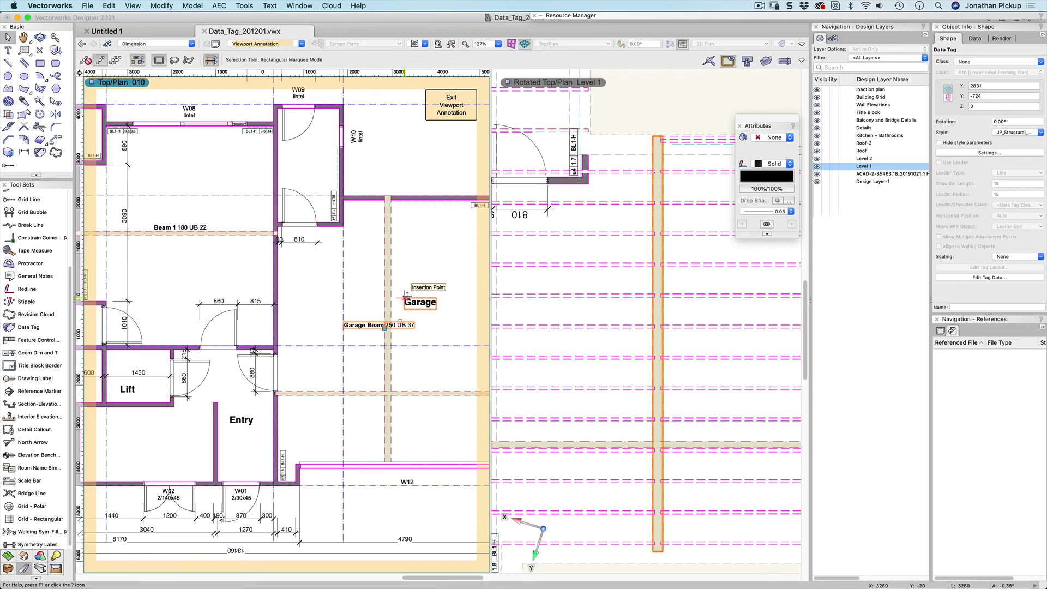
Set the rotation of the garage beam's data tag on sheet 010 to 90°.
{"action": "left_click", "coordinate": [982, 120]}
{"action": "type", "text": "90"}
{"action": "key", "text": "Return"}
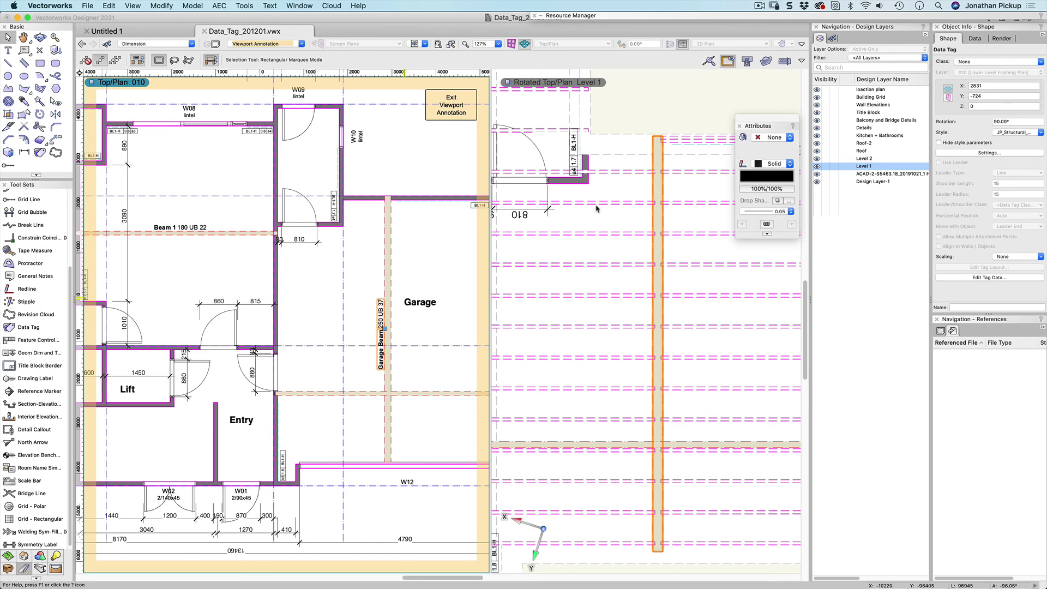
Set the Member ID of the vertical garage beam on Level 1 to Beam 2.
{"action": "left_click", "coordinate": [658, 216]}
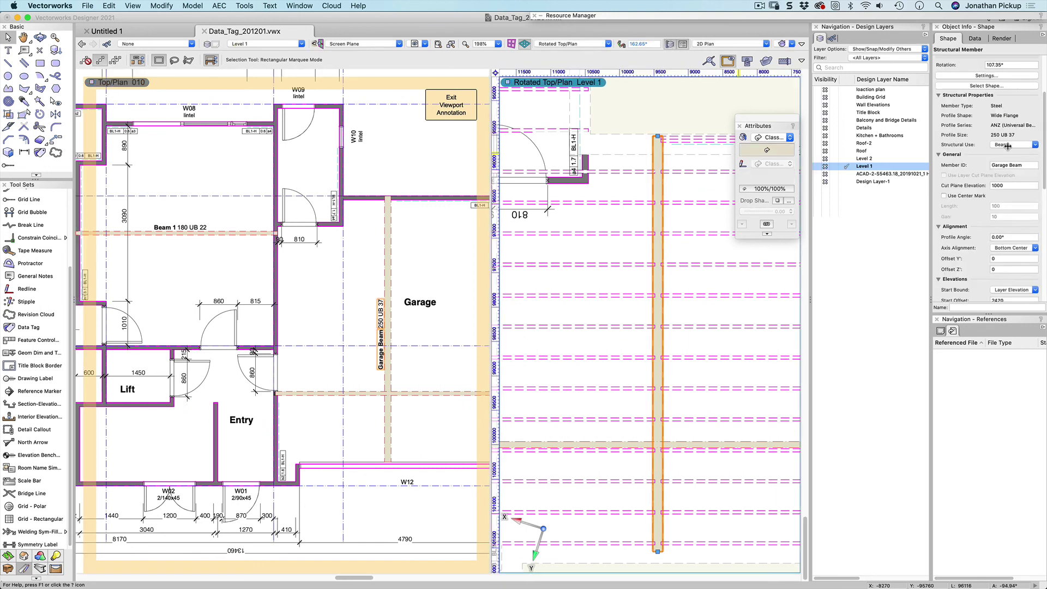
{"action": "left_click", "coordinate": [1009, 149]}
{"action": "left_click", "coordinate": [1007, 158]}
{"action": "left_click_drag", "start_coordinate": [1009, 165], "coordinate": [965, 167]}
{"action": "type", "text": "Beam 2"}
Change the steel shape size of the vertical garage beam on Level 1 to 180 UB 22.
{"action": "left_click", "coordinate": [1011, 146]}
{"action": "left_click", "coordinate": [1009, 145]}
{"action": "left_click", "coordinate": [986, 86]}
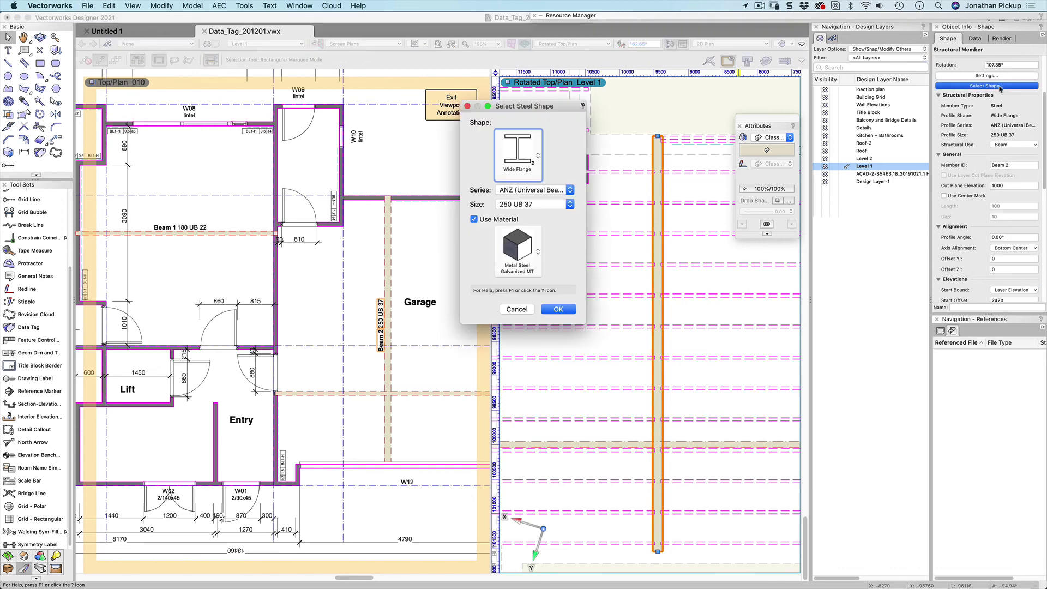
{"action": "left_click", "coordinate": [525, 203]}
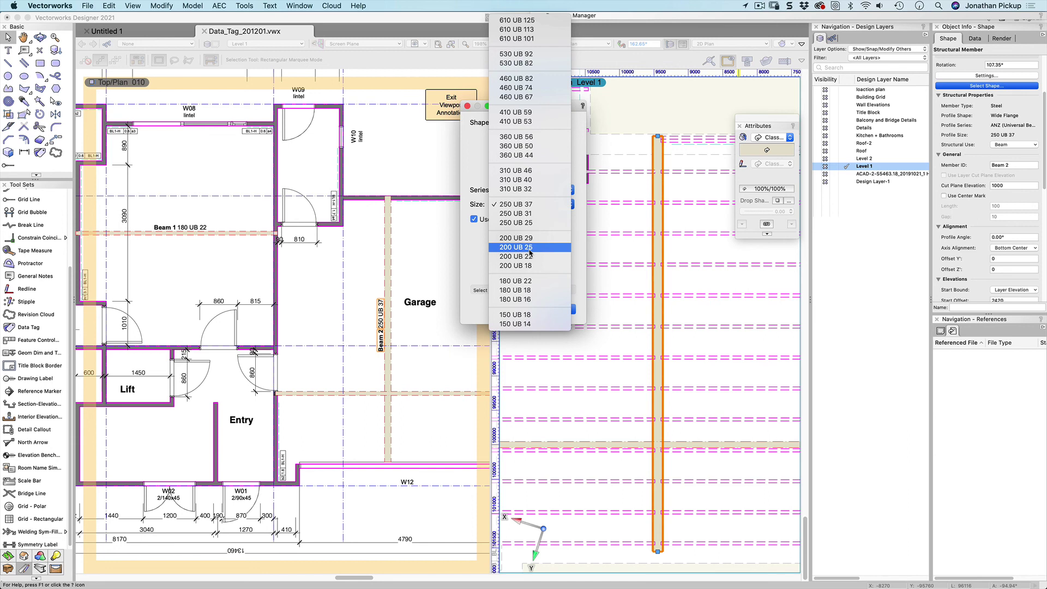
{"action": "left_click", "coordinate": [528, 281]}
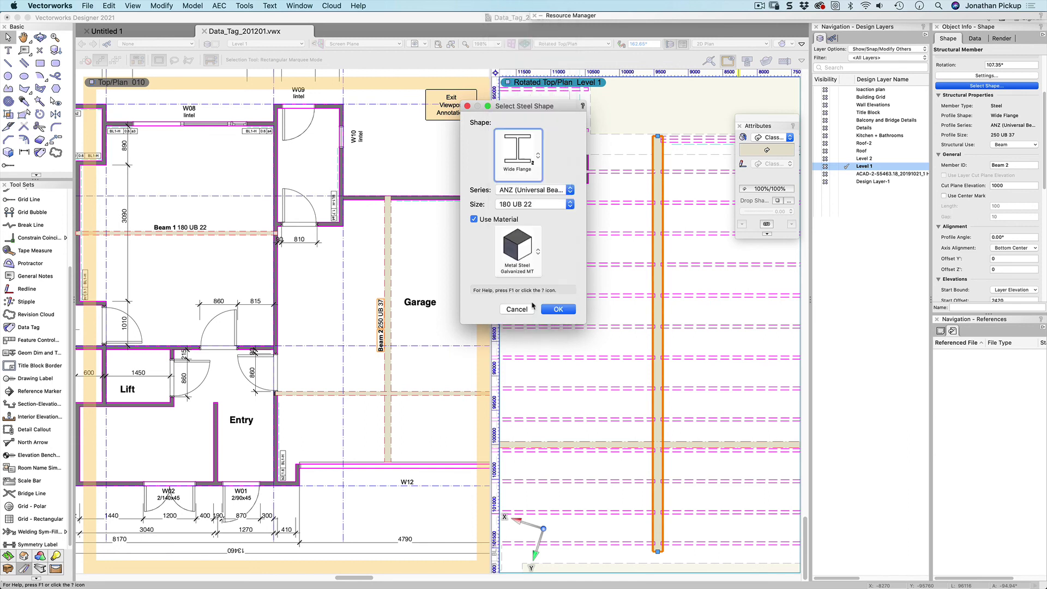
{"action": "left_click", "coordinate": [554, 310]}
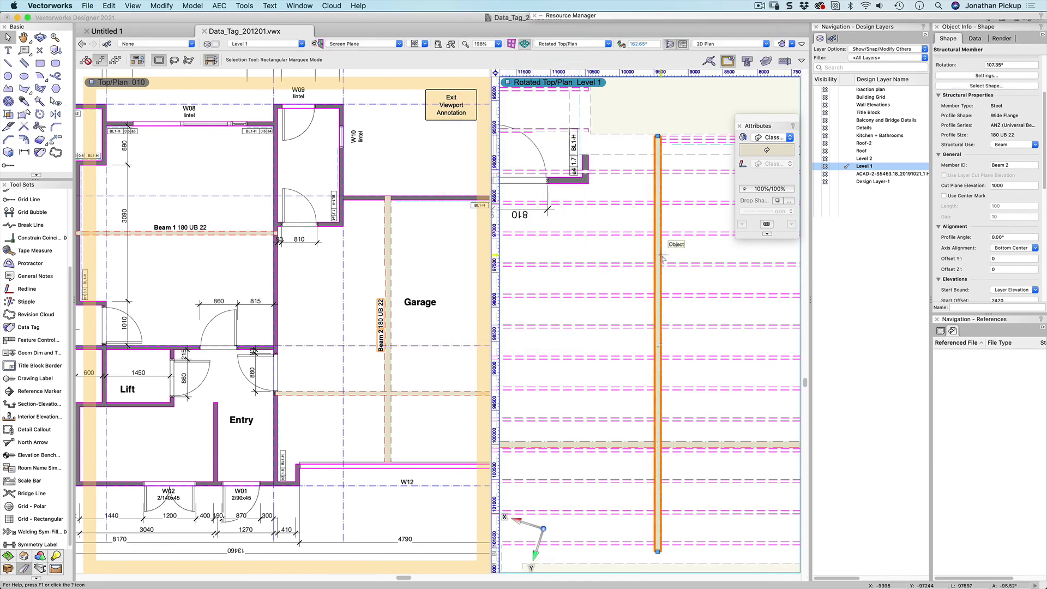
Exit the viewport annotations on sheet 010 and switch to sheet 012 [Floor Framing Plan].
{"action": "left_click", "coordinate": [349, 300]}
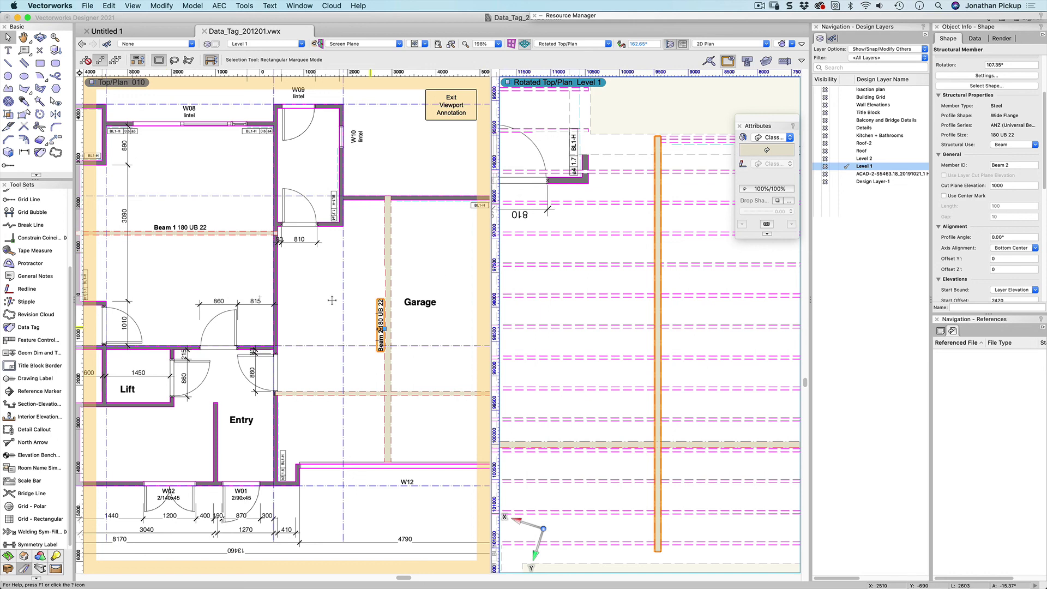
{"action": "left_click", "coordinate": [451, 105]}
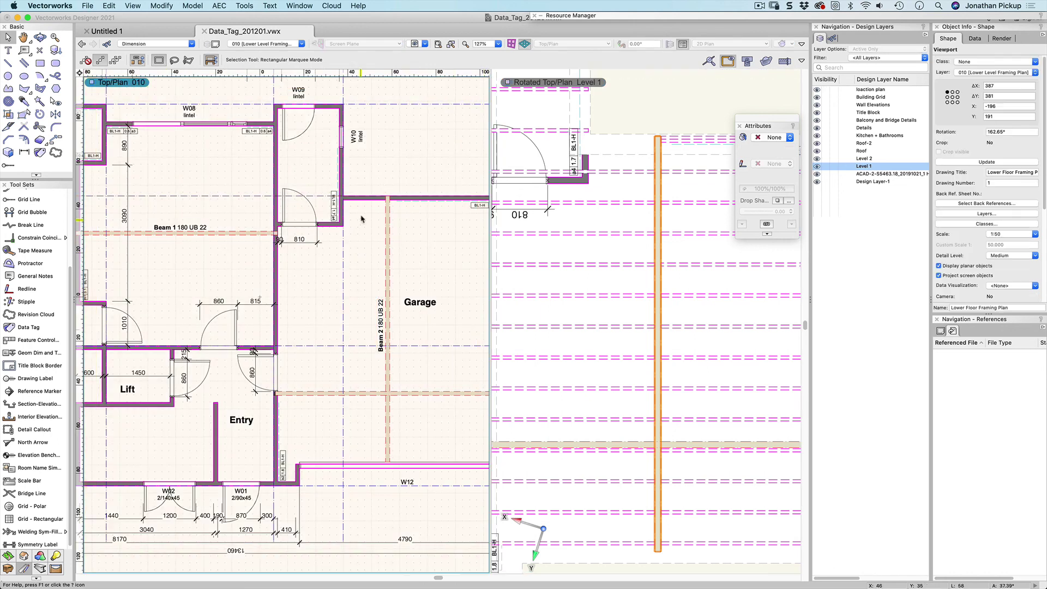
{"action": "left_click", "coordinate": [301, 44]}
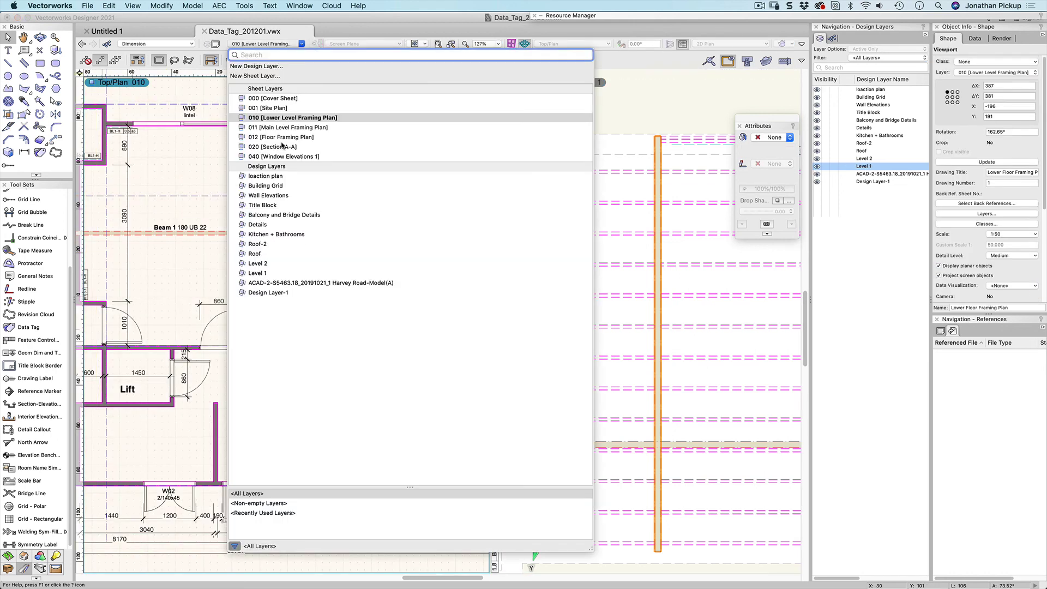
{"action": "left_click", "coordinate": [281, 138]}
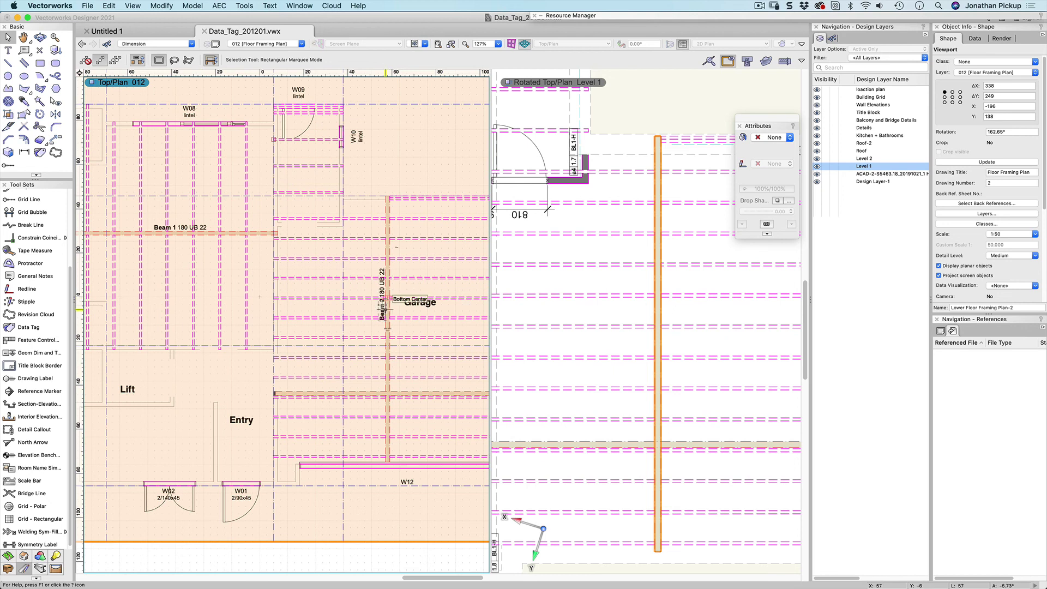
Open the tag layout of the JP_Structural_Member data tag style for editing and select its bold ID text.
{"action": "left_click", "coordinate": [618, 17]}
{"action": "left_click", "coordinate": [701, 65]}
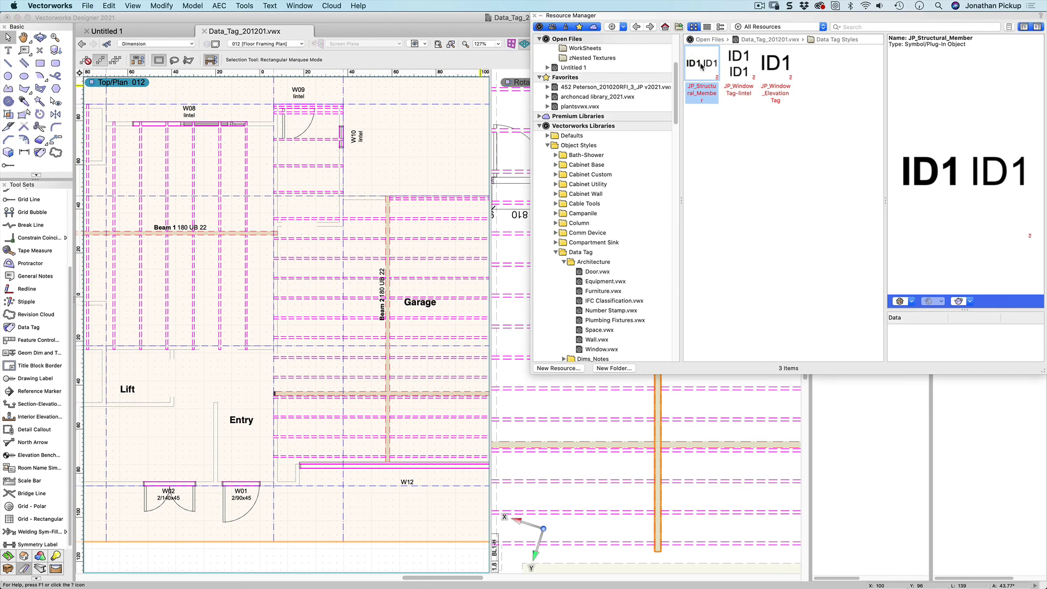
{"action": "right_click", "coordinate": [701, 67]}
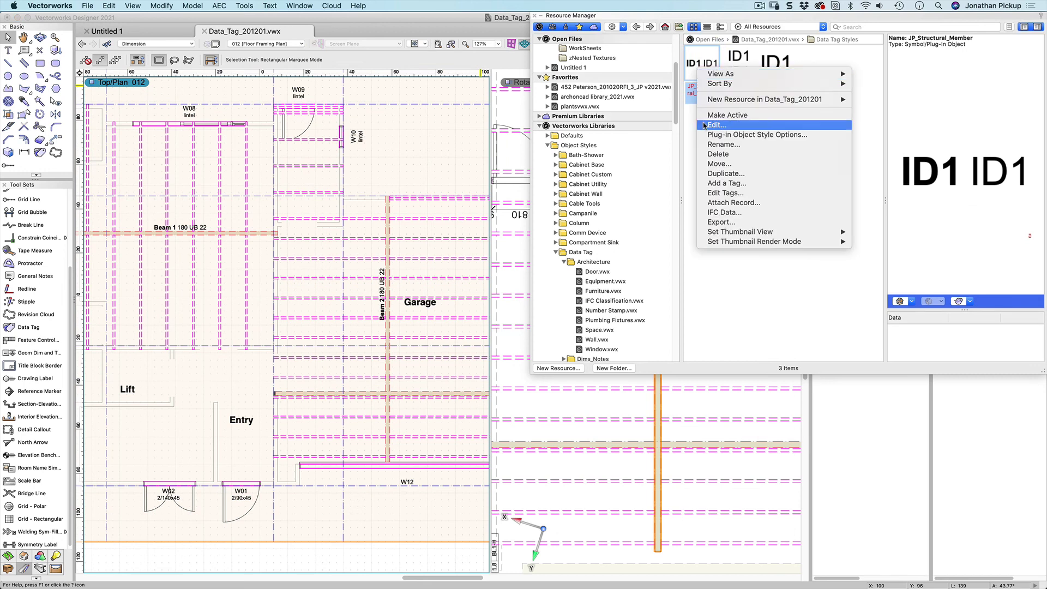
{"action": "left_click", "coordinate": [647, 111]}
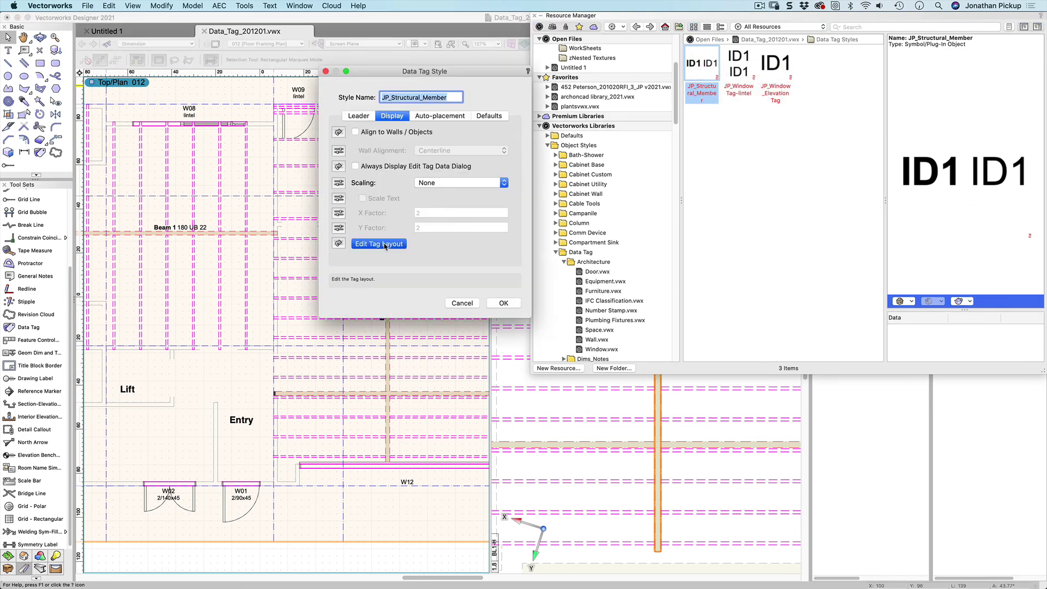
{"action": "left_click", "coordinate": [381, 243]}
{"action": "left_click", "coordinate": [252, 315]}
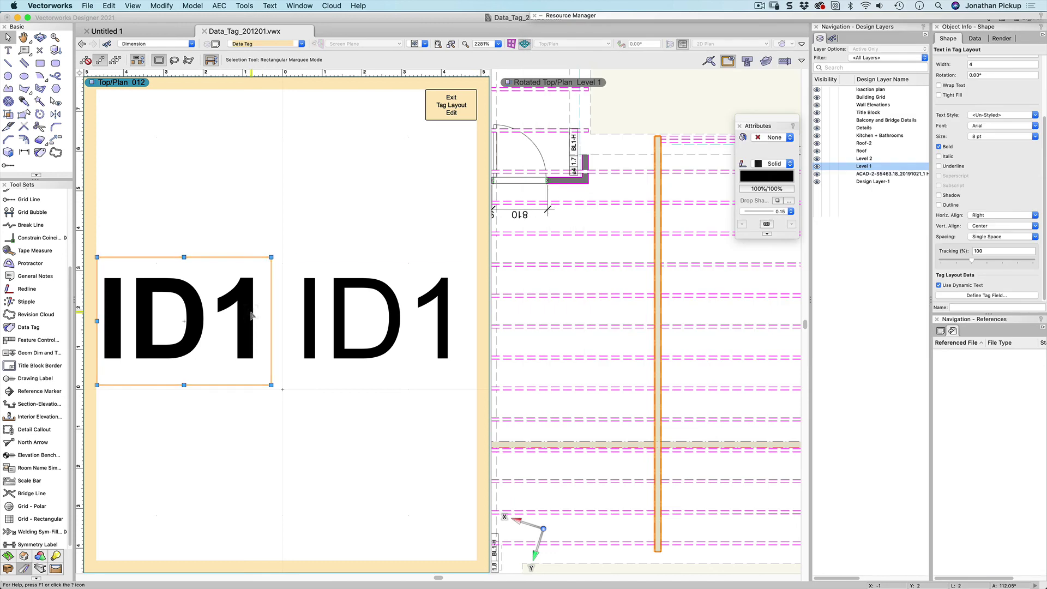
Nudge the bold ID text in the tag layout slightly to the left.
{"action": "key", "text": "shift+Left"}
{"action": "key", "text": "shift+Left"}
{"action": "key", "text": "shift+Left"}
{"action": "key", "text": "shift+Left"}
{"action": "key", "text": "shift+Left"}
{"action": "key", "text": "shift+Left"}
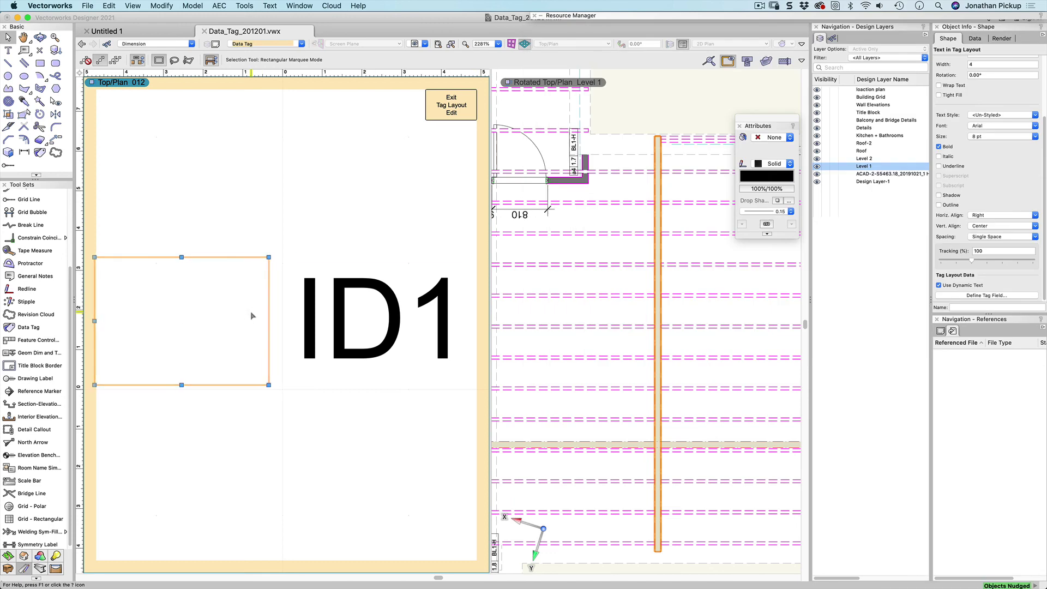
Nudge the regular-weight ID text in the tag layout slightly to the right and exit the tag layout editing.
{"action": "left_click_drag", "start_coordinate": [251, 315], "coordinate": [365, 309]}
{"action": "key", "text": "shift+Right"}
{"action": "key", "text": "shift+Right"}
{"action": "key", "text": "shift+Right"}
{"action": "key", "text": "shift+Right"}
{"action": "key", "text": "shift+Right"}
{"action": "key", "text": "shift+Right"}
{"action": "key", "text": "shift+Right"}
{"action": "key", "text": "shift+Right"}
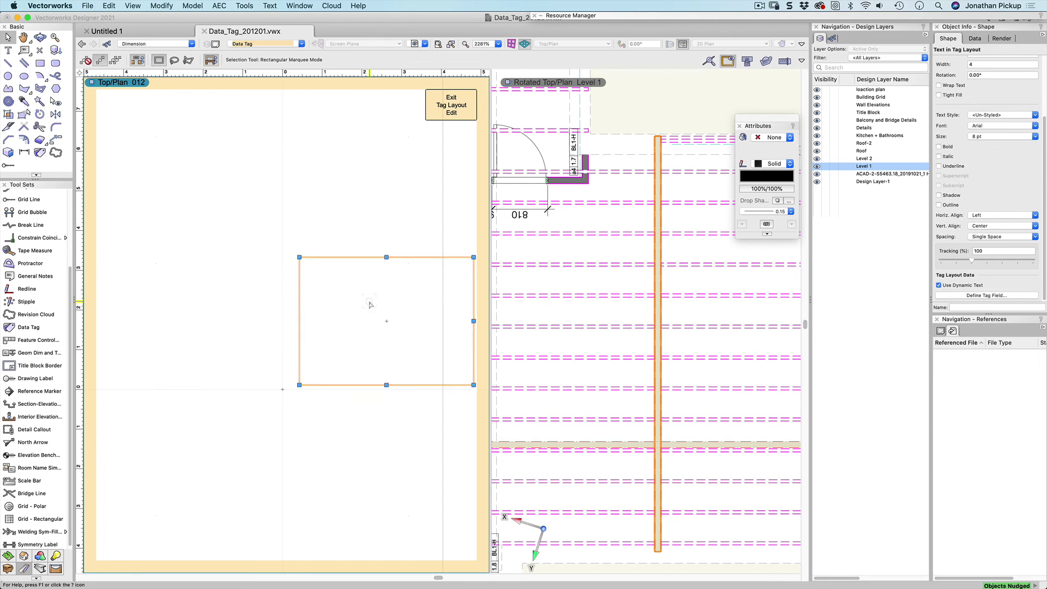
{"action": "left_click", "coordinate": [462, 109]}
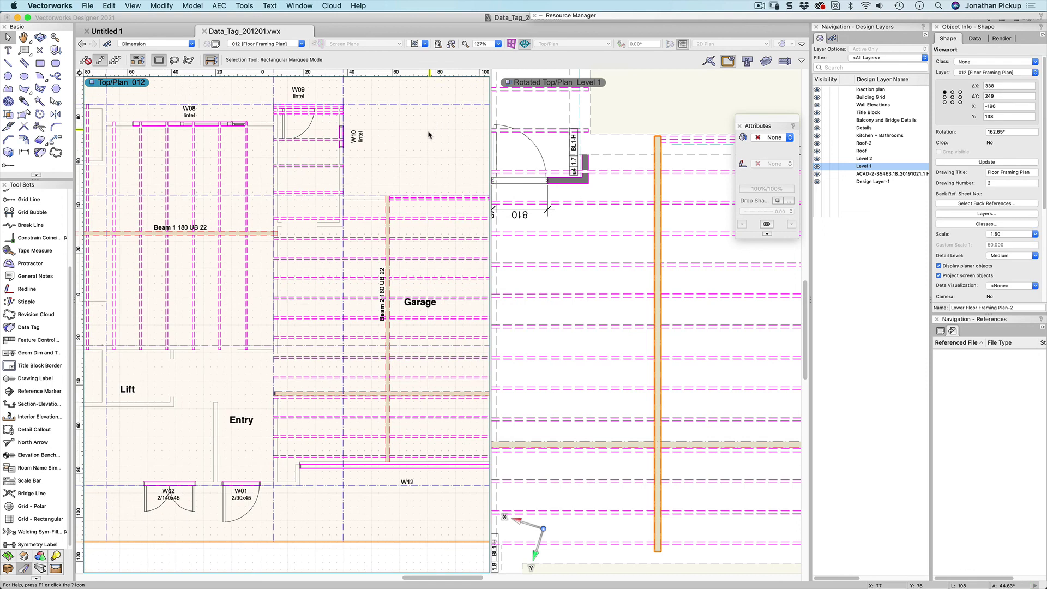
Deselect the beam in the Level 1 view and check the garage beam tags on the sheet 012 floor framing plan.
{"action": "left_click", "coordinate": [503, 301]}
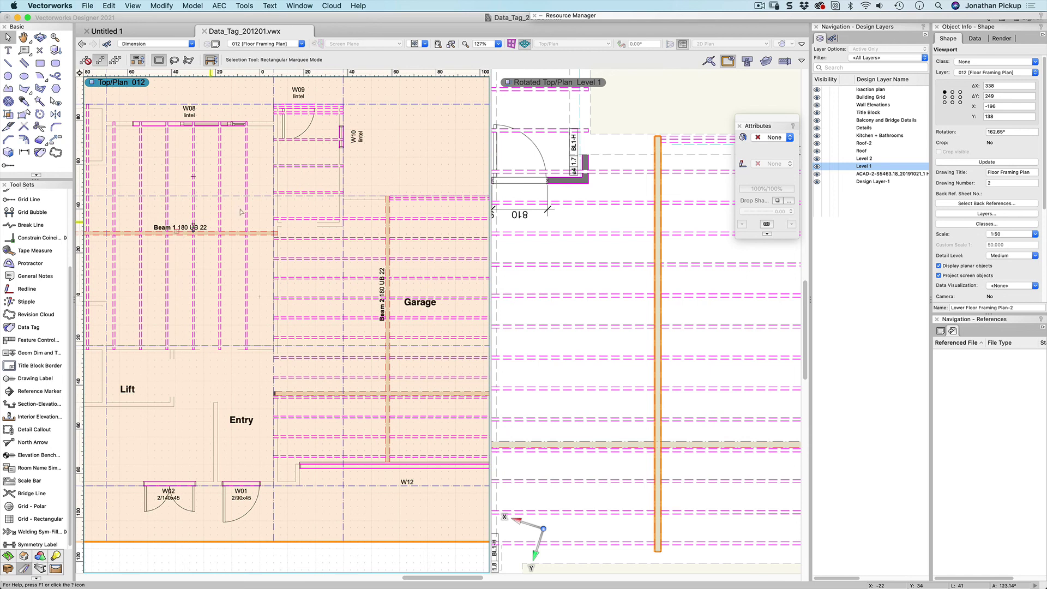
{"action": "double_click", "coordinate": [657, 96]}
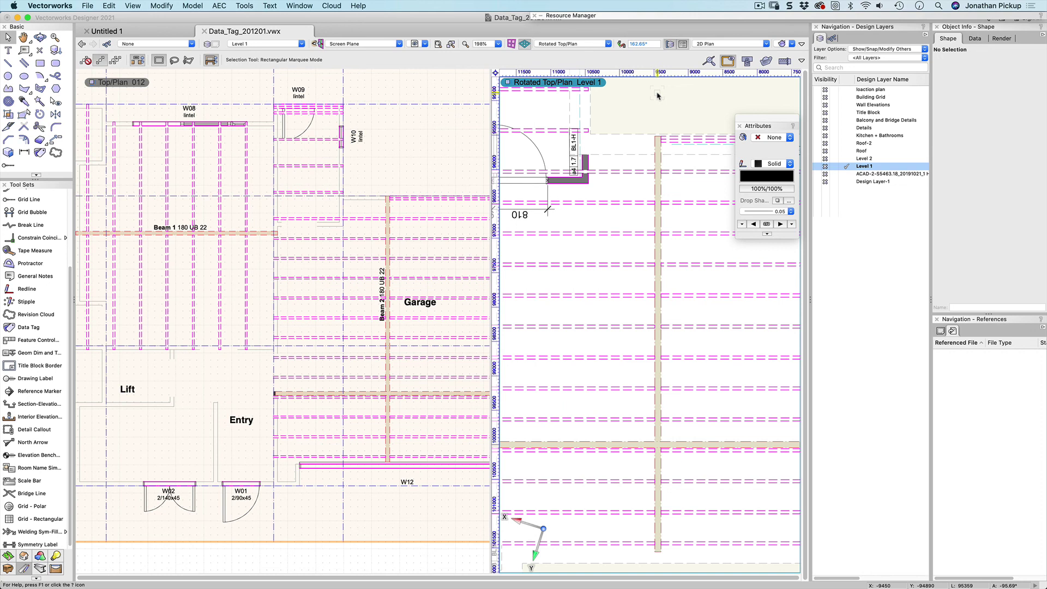
{"action": "left_click", "coordinate": [390, 241]}
{"action": "scroll", "coordinate": [347, 232], "scroll_direction": "right", "scroll_amount": 5}
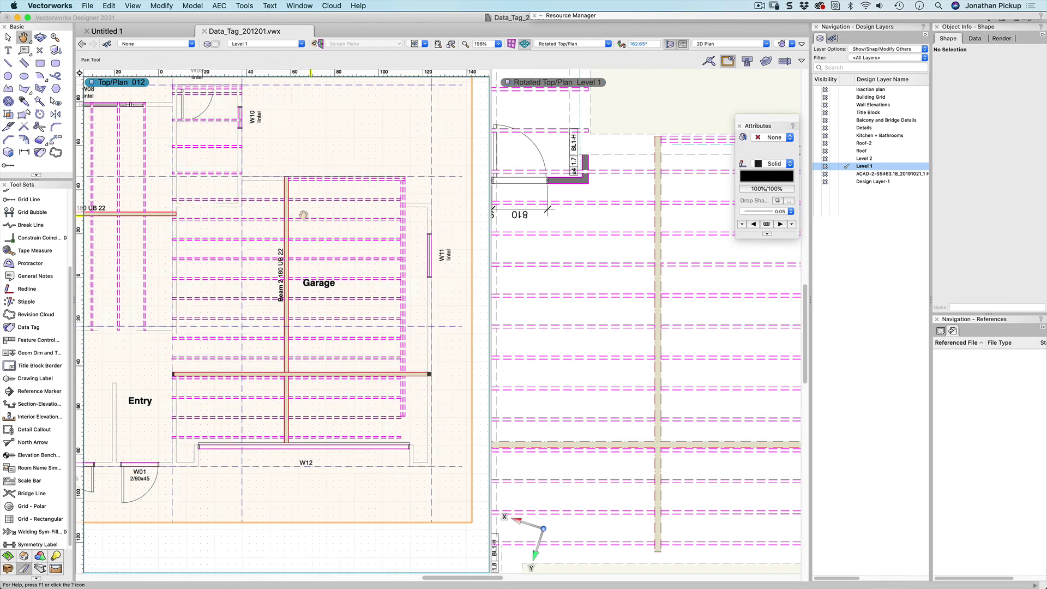
{"action": "left_click", "coordinate": [345, 246]}
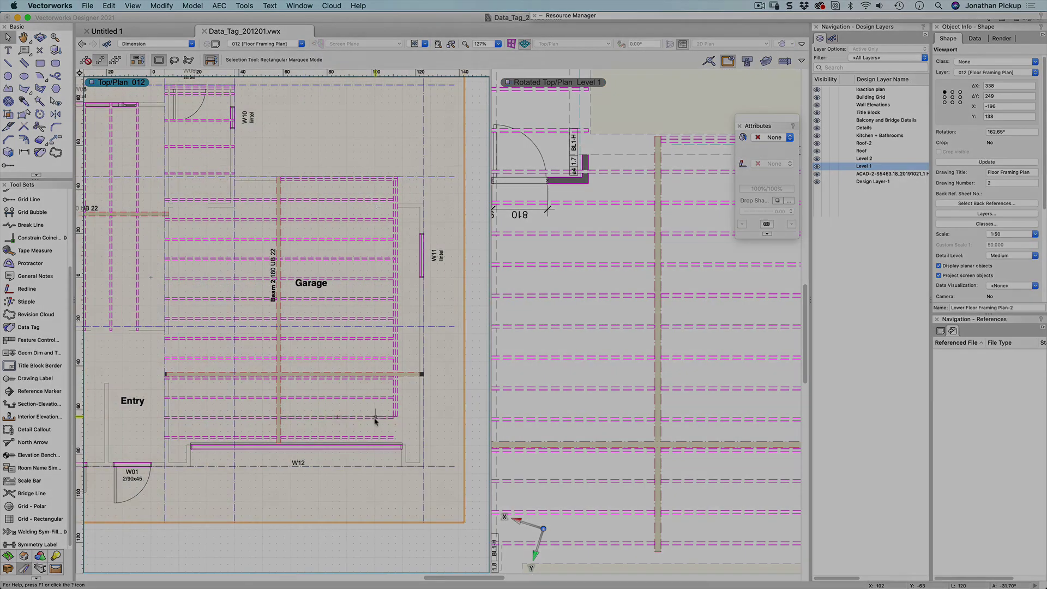